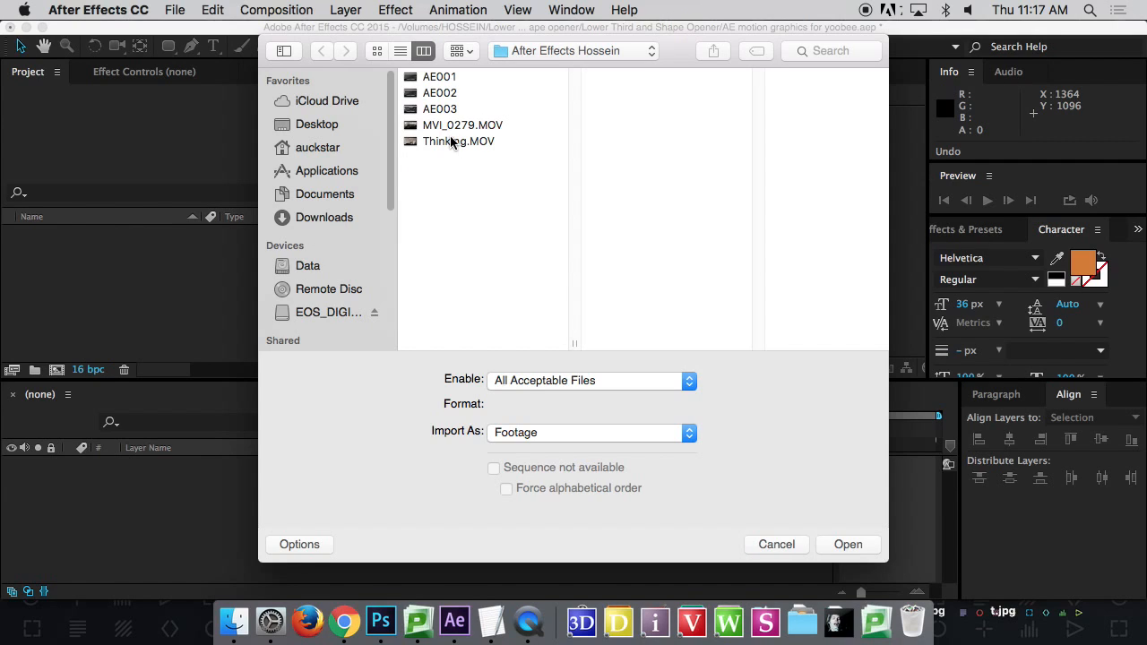
# Import Thinking.MOV as footage and create a new composition from it.
pyautogui.click(450, 142)
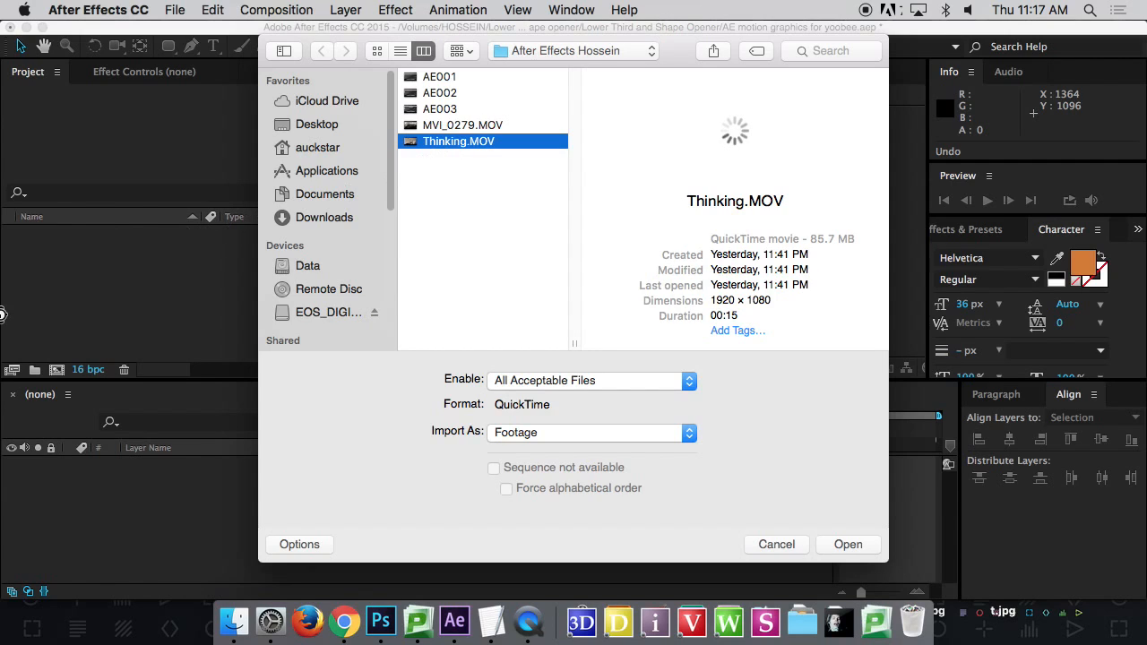
pyautogui.press('Return')
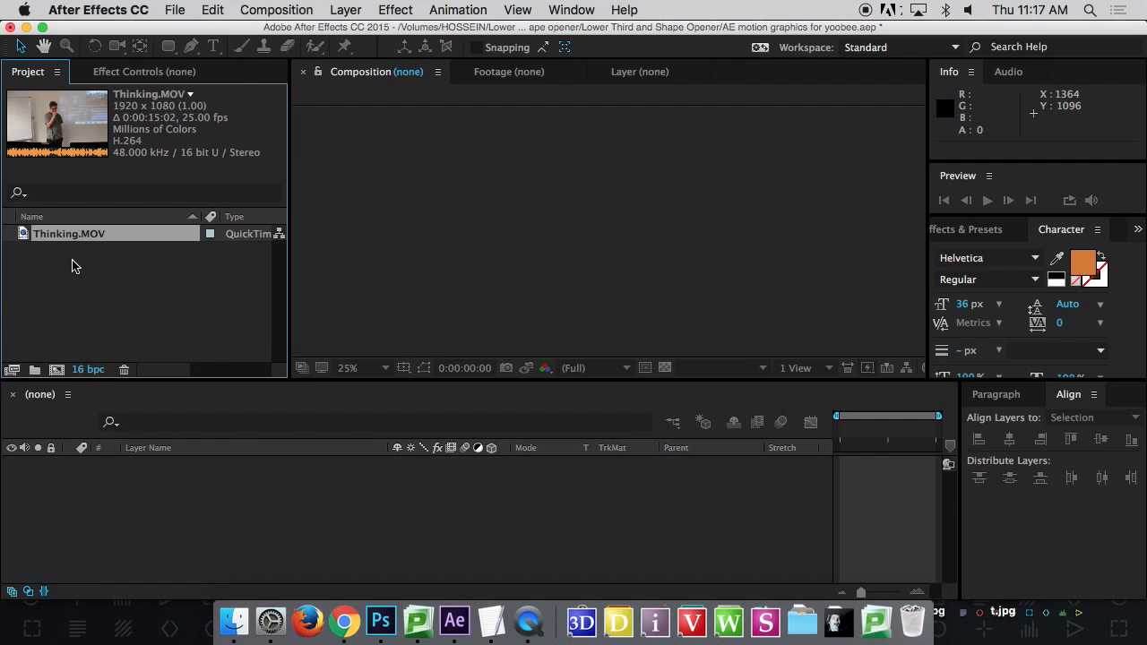
pyautogui.moveTo(61, 234); pyautogui.dragTo(60, 375)
pyautogui.moveTo(60, 375); pyautogui.dragTo(60, 374)
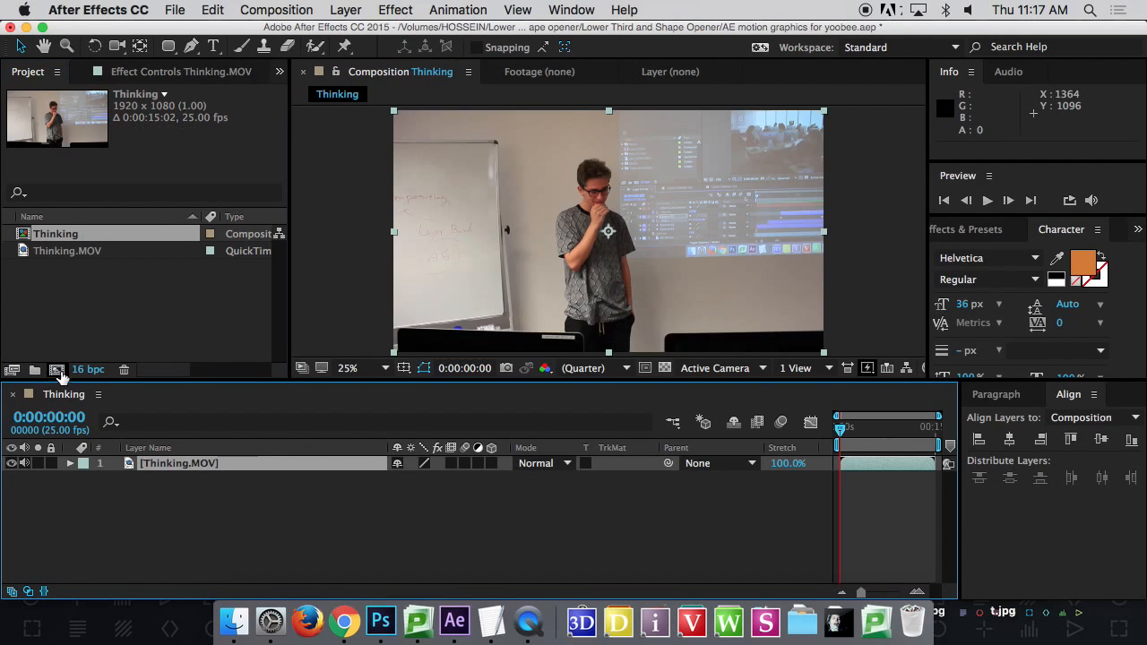
# Review the Thinking composition's frame size, frame rate and duration in its composition settings.
pyautogui.rightClick(60, 240)
pyautogui.click(44, 269)
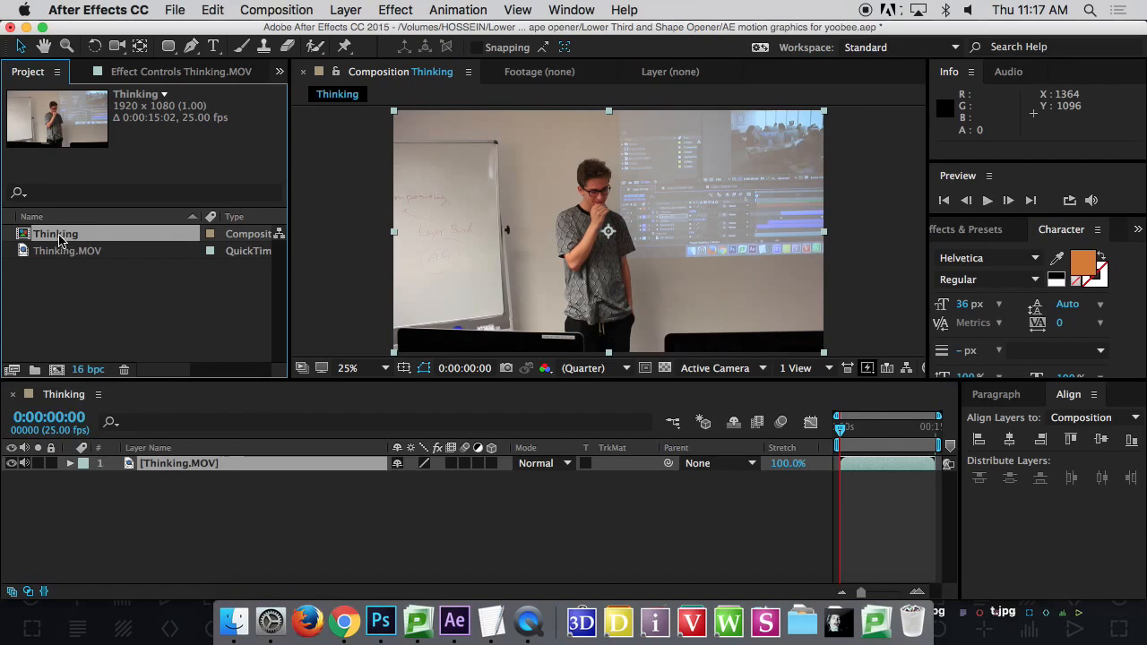
pyautogui.rightClick(56, 235)
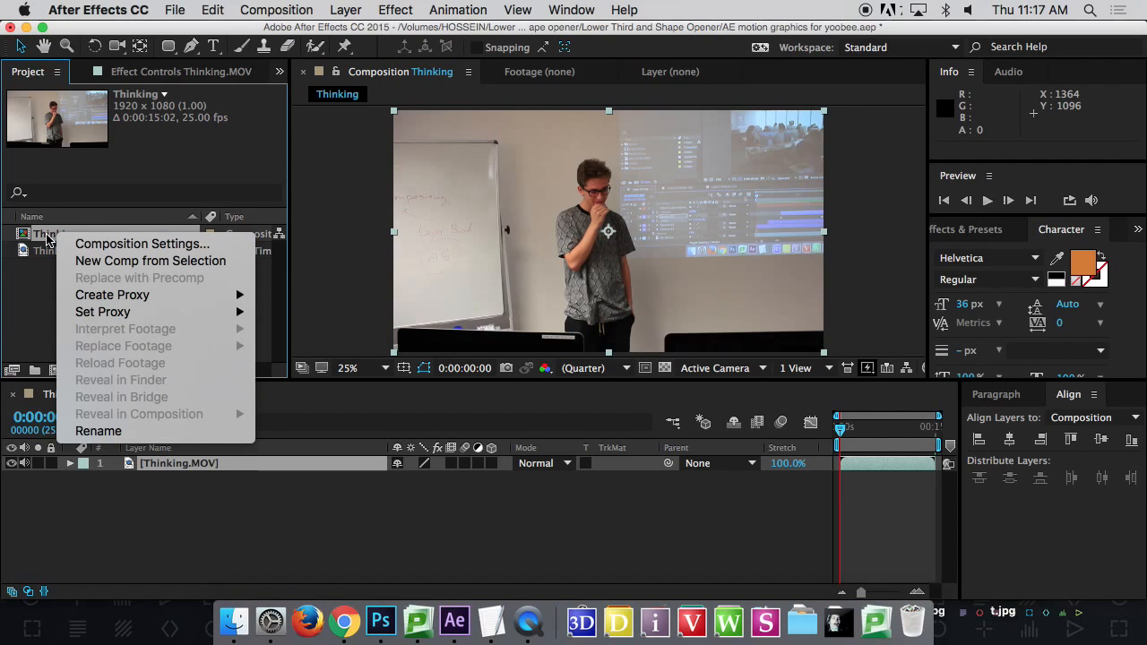
pyautogui.click(98, 244)
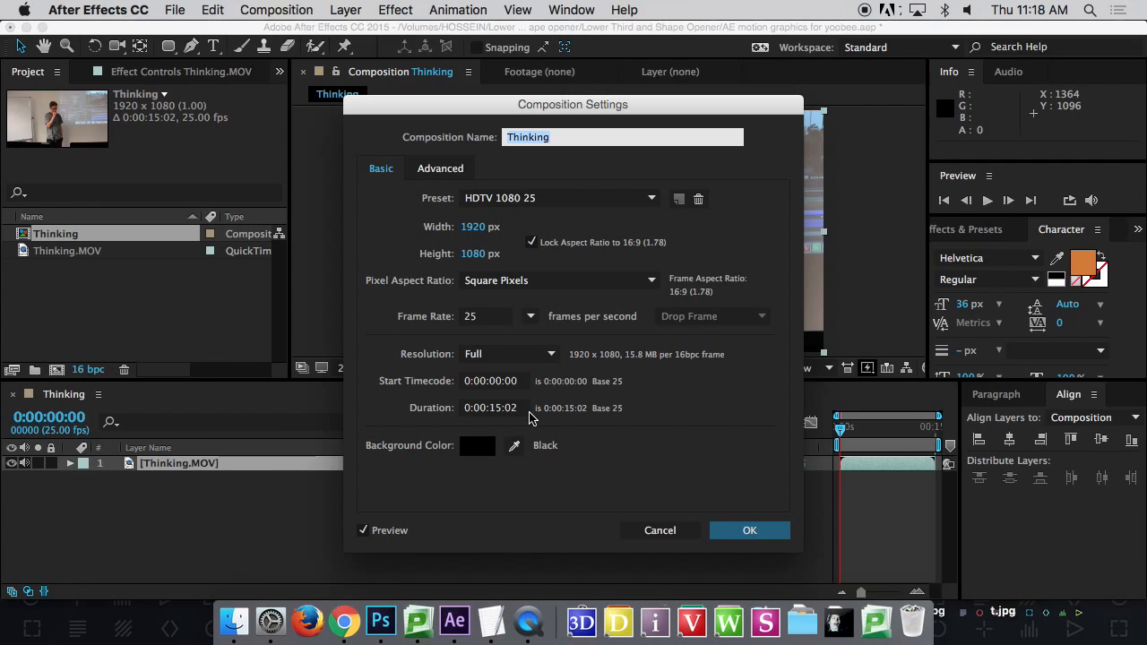
pyautogui.click(755, 534)
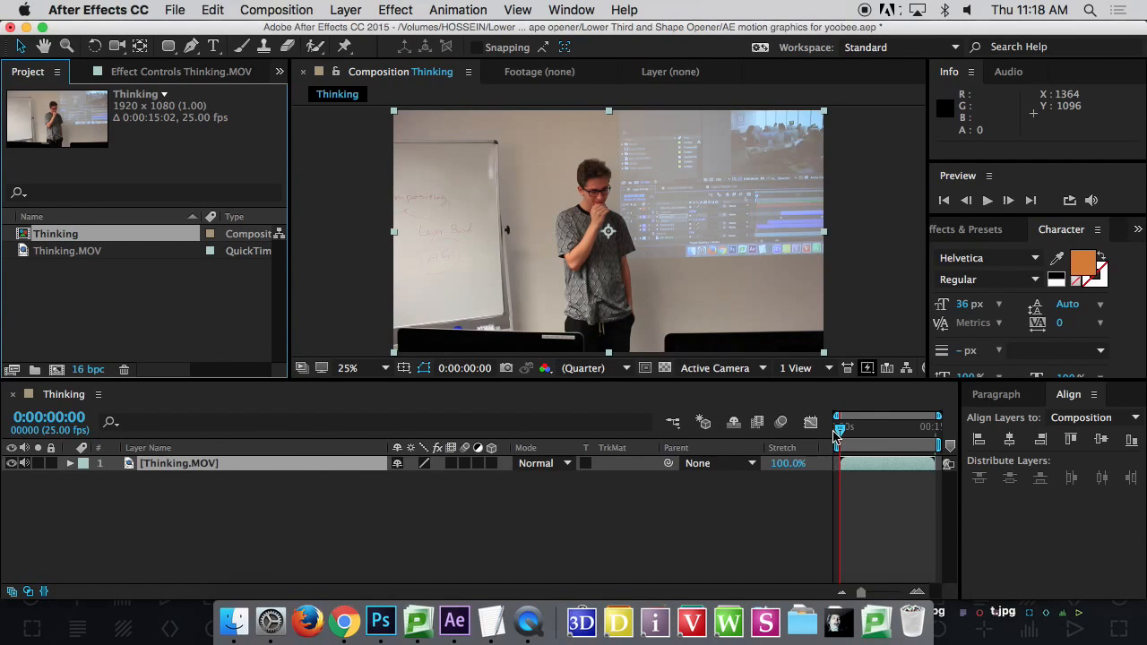
# Widen the timeline's time ruler and set the work area to run from 0:00:01:11 to 0:00:05:17.
pyautogui.moveTo(849, 432); pyautogui.dragTo(854, 432)
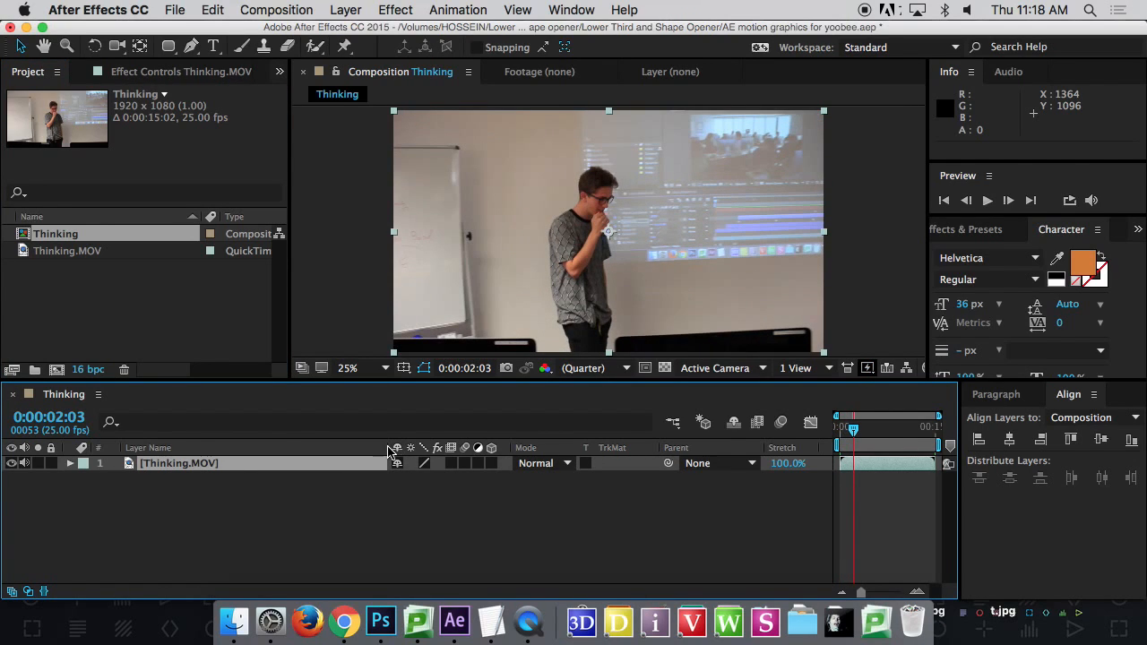
pyautogui.moveTo(390, 451); pyautogui.dragTo(211, 449)
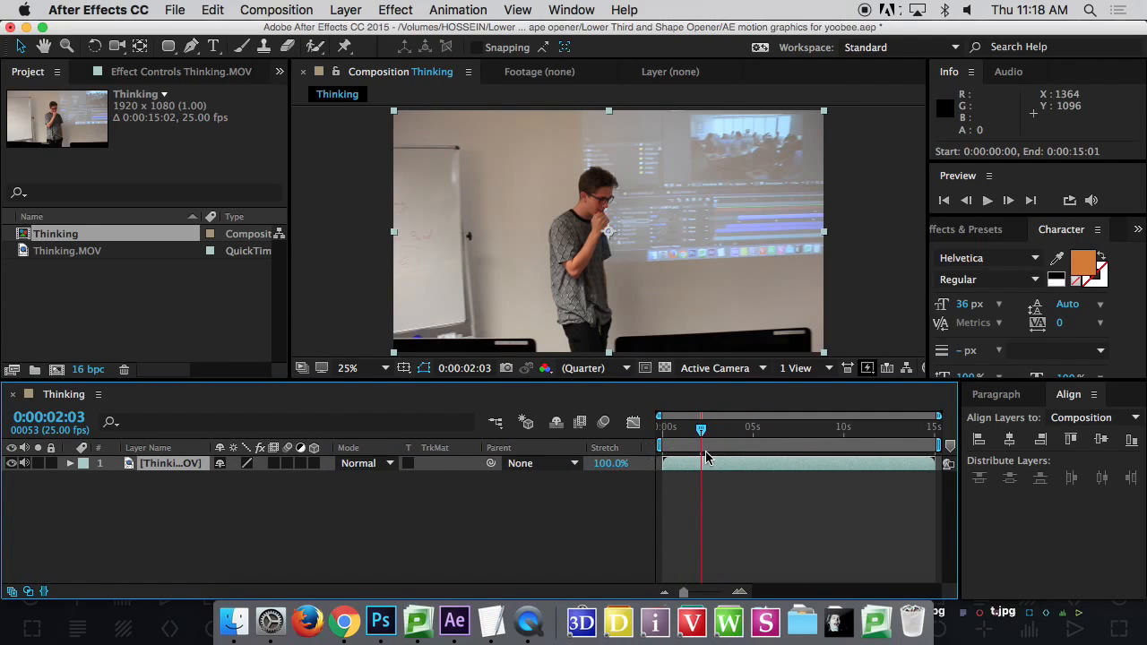
pyautogui.moveTo(702, 435)
pyautogui.mouseDown()
pyautogui.moveTo(650, 439)
pyautogui.moveTo(900, 435)
pyautogui.moveTo(661, 429)
pyautogui.moveTo(769, 431)
pyautogui.moveTo(689, 430)
pyautogui.mouseUp()
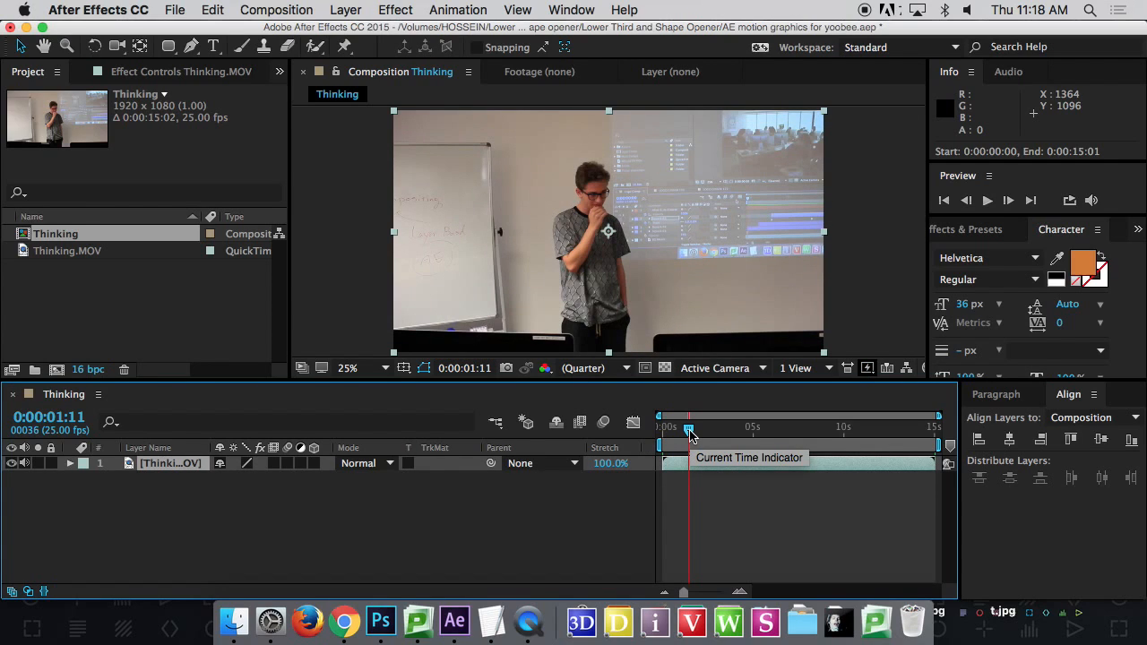
pyautogui.press('b')
pyautogui.moveTo(690, 435); pyautogui.dragTo(766, 434)
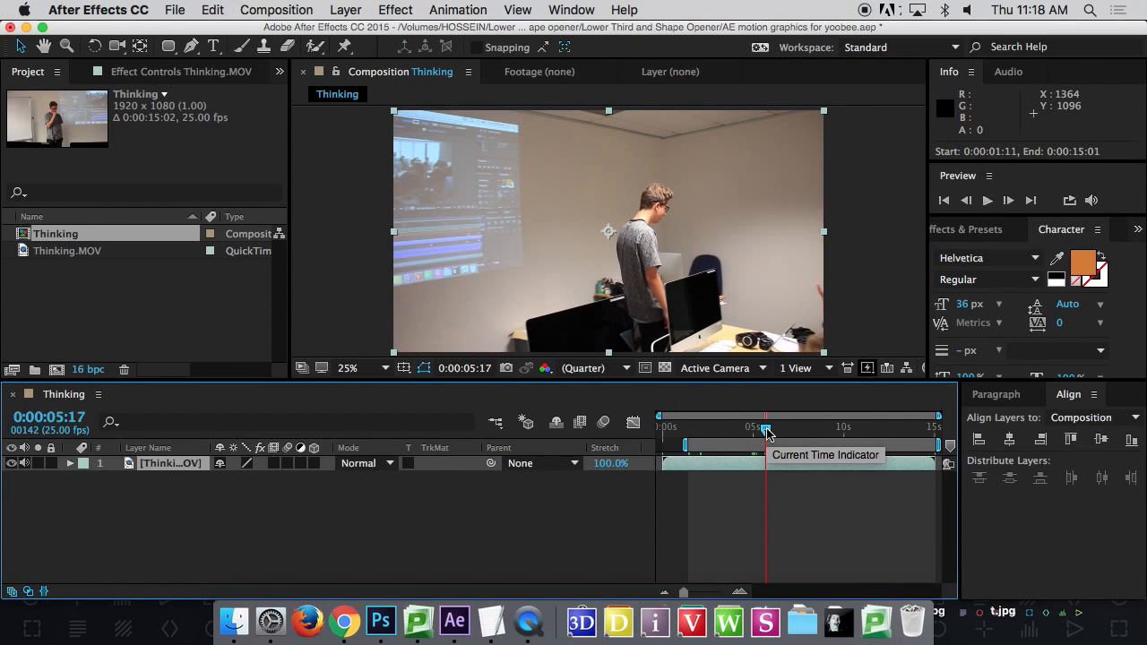
pyautogui.press('n')
# Trim the composition to the work area and return the current time to its start at 0:00:01:11.
pyautogui.moveTo(766, 433)
pyautogui.mouseDown()
pyautogui.moveTo(691, 432)
pyautogui.moveTo(744, 432)
pyautogui.mouseUp()
pyautogui.click(269, 10)
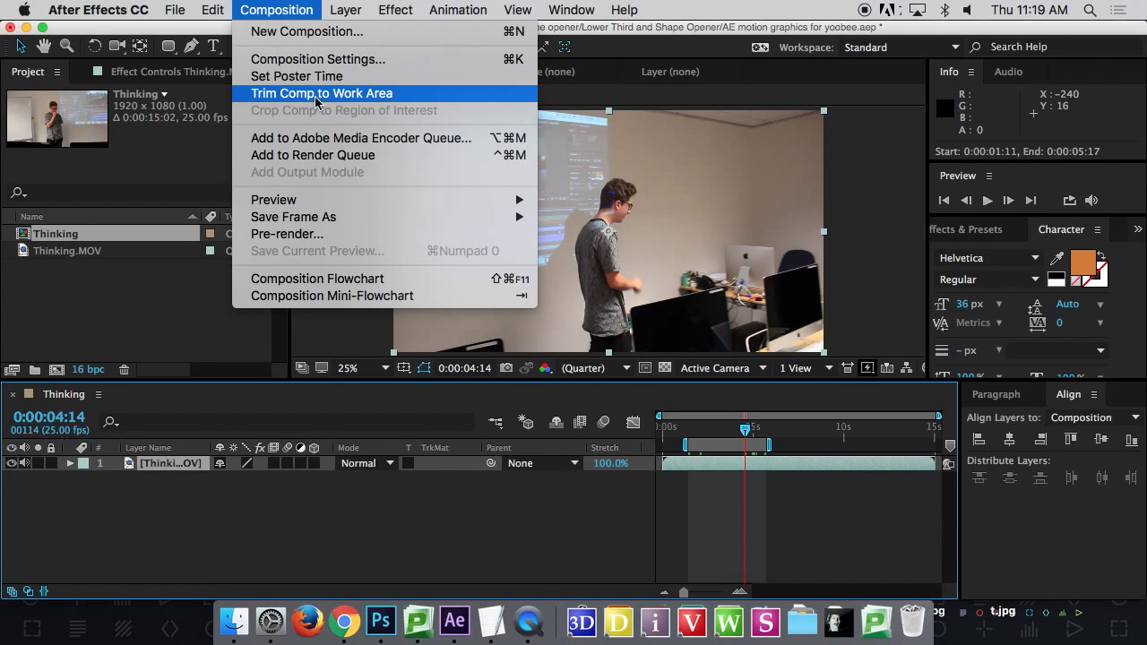
pyautogui.click(316, 93)
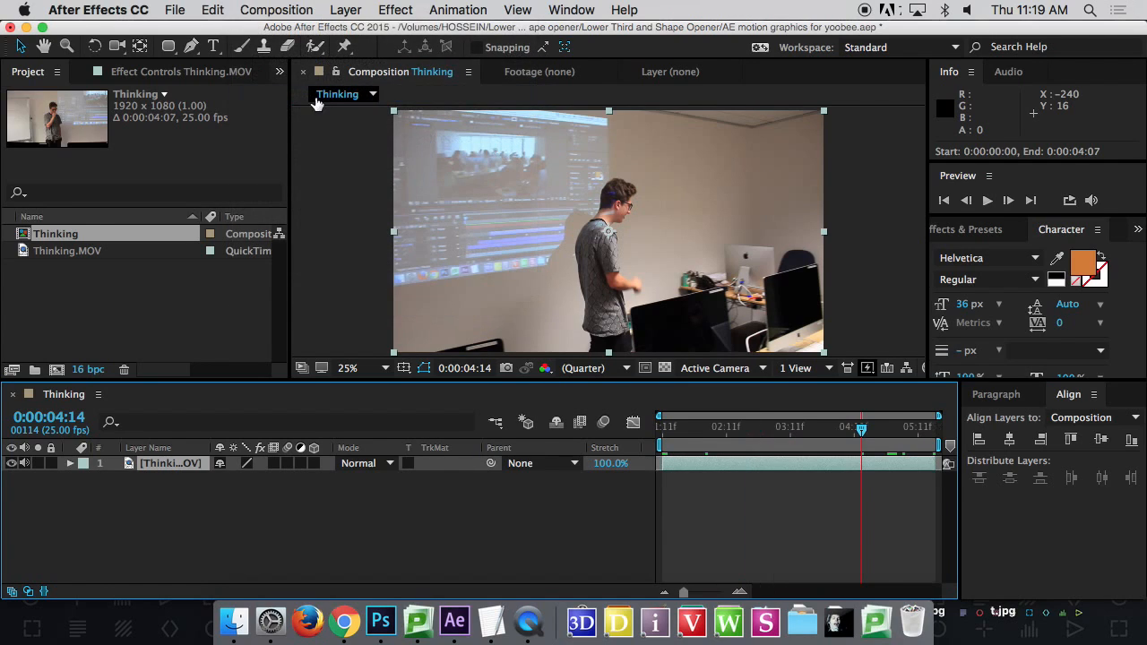
pyautogui.moveTo(781, 446); pyautogui.dragTo(710, 417)
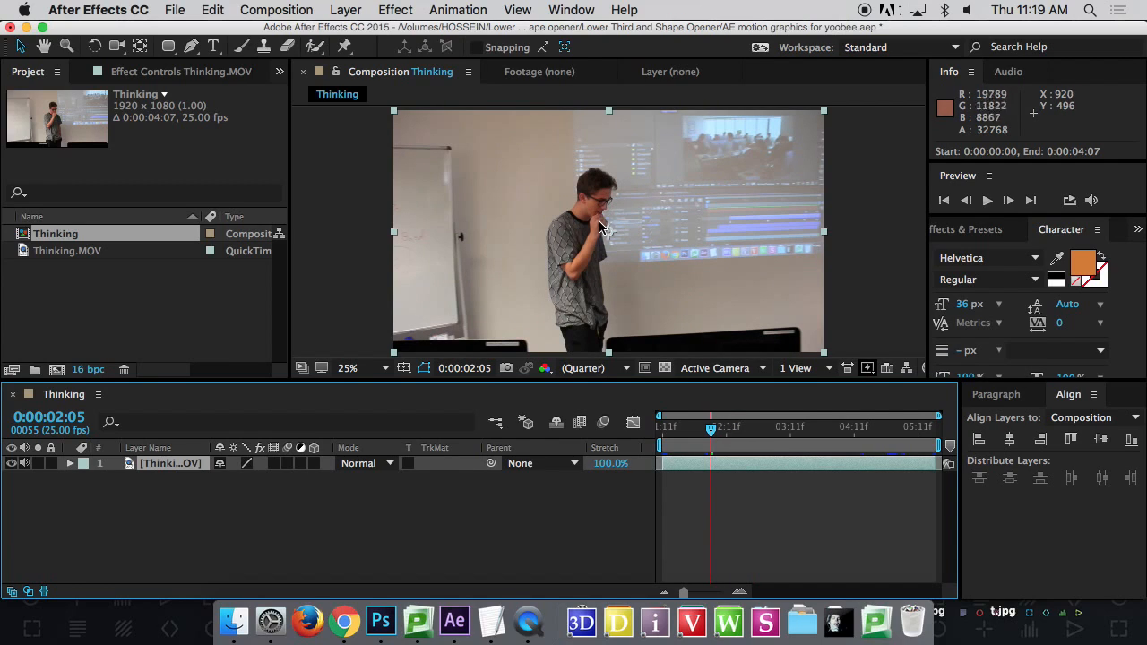
pyautogui.moveTo(687, 432); pyautogui.dragTo(654, 438)
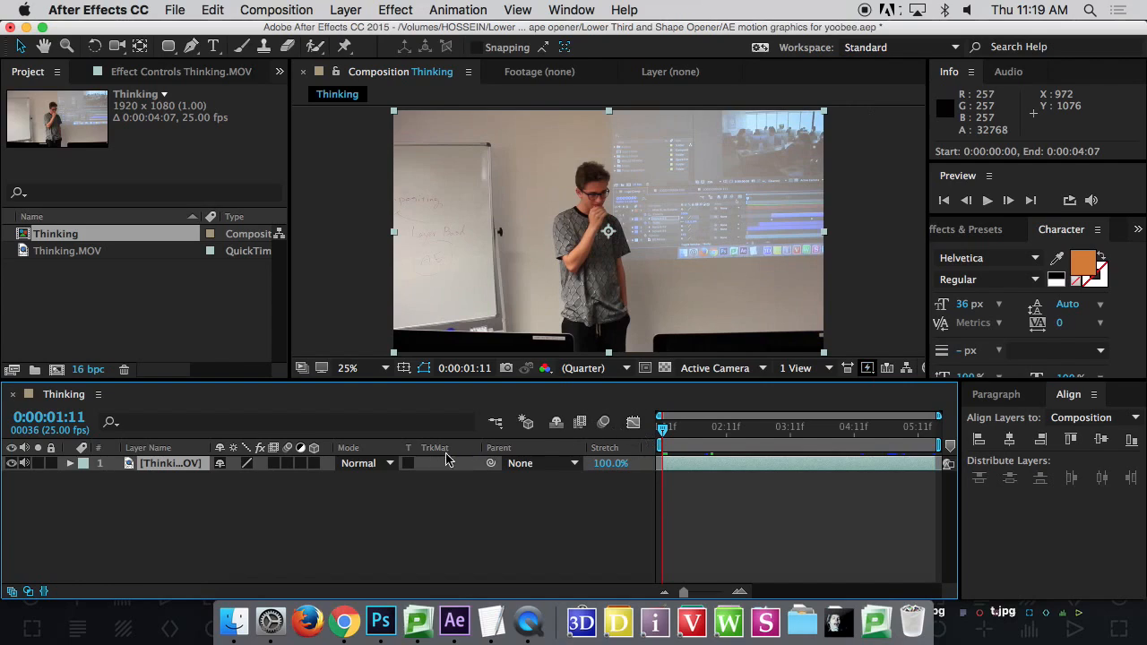
# Hide the Thinking.MOV layer and add a new shape layer to the composition.
pyautogui.click(11, 464)
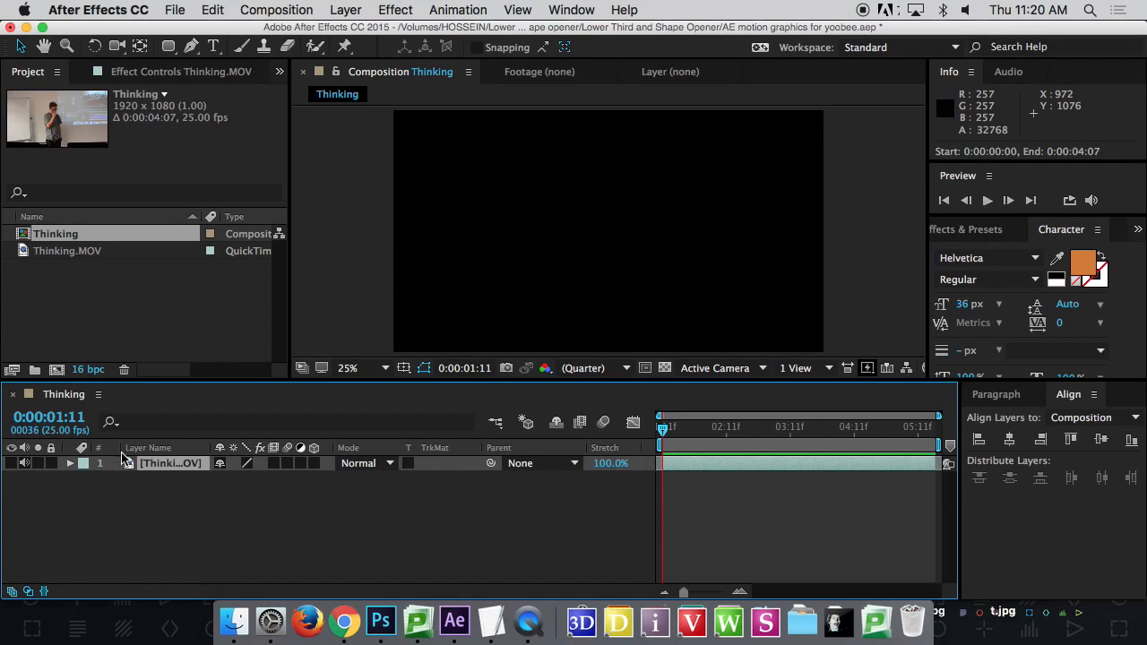
pyautogui.click(156, 288)
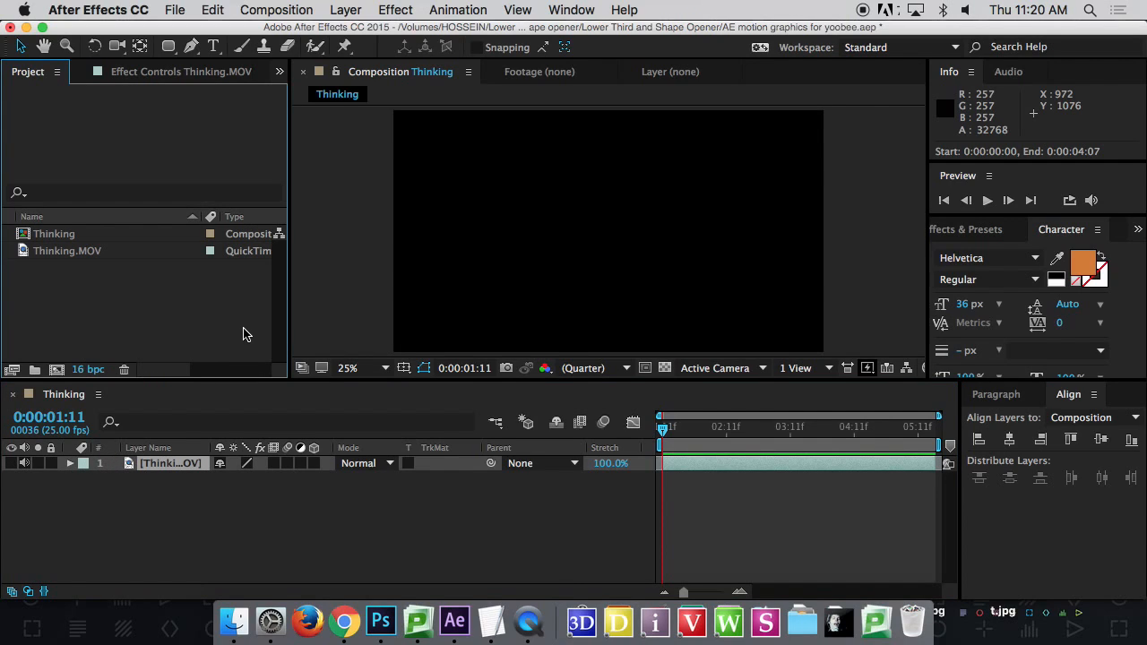
pyautogui.rightClick(268, 511)
pyautogui.moveTo(391, 433)
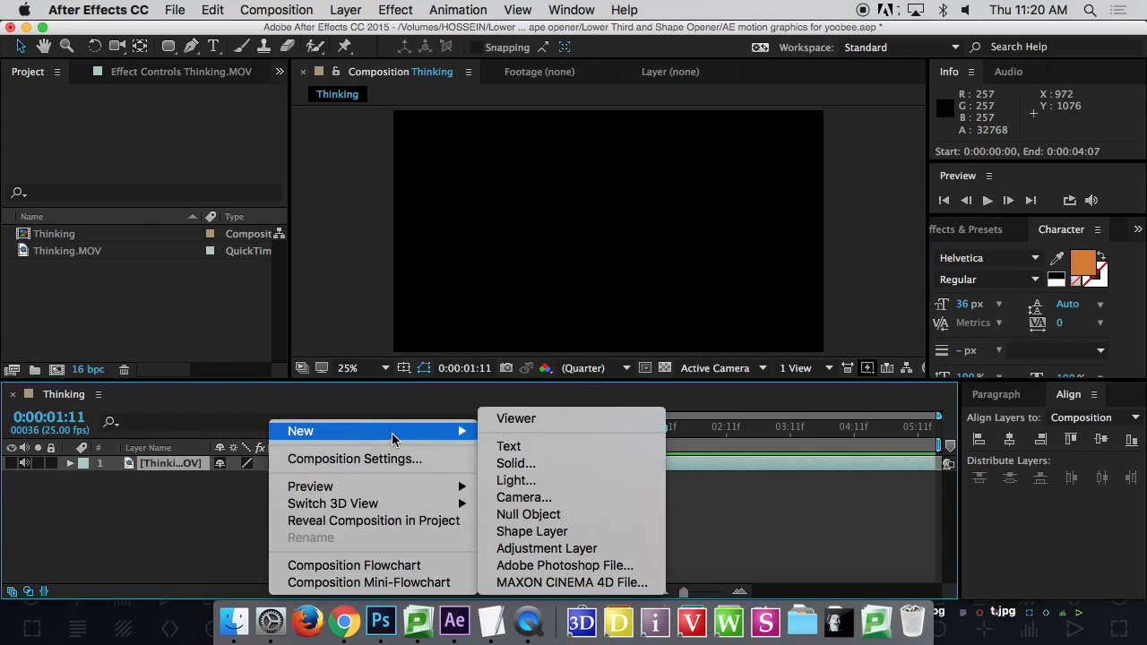
pyautogui.moveTo(391, 488)
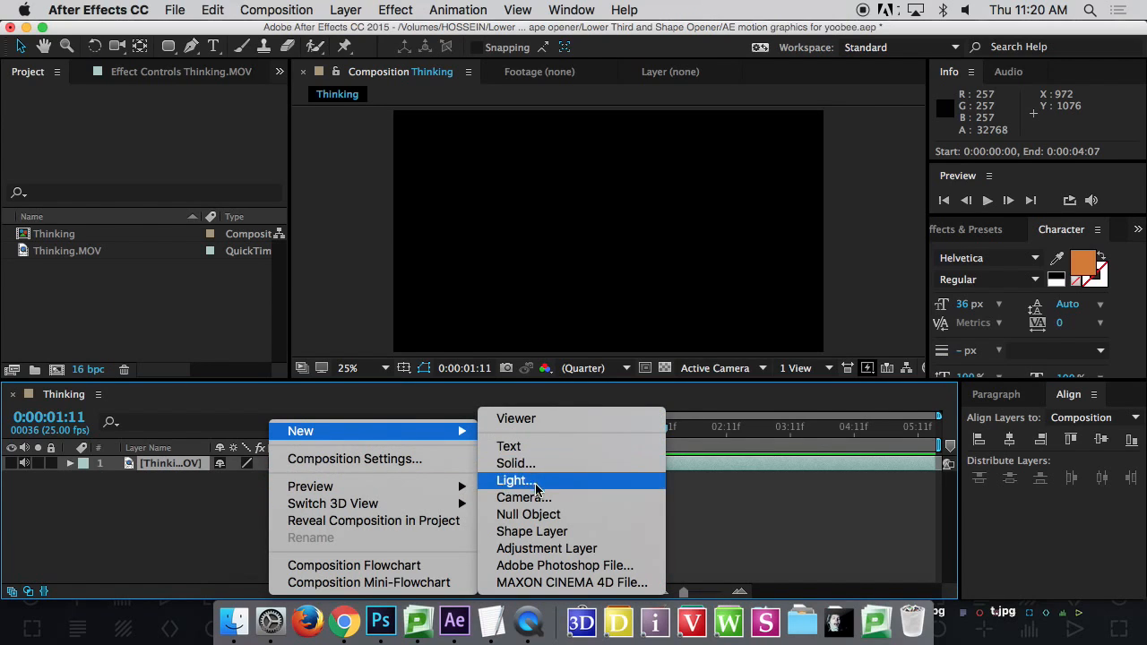
pyautogui.click(549, 534)
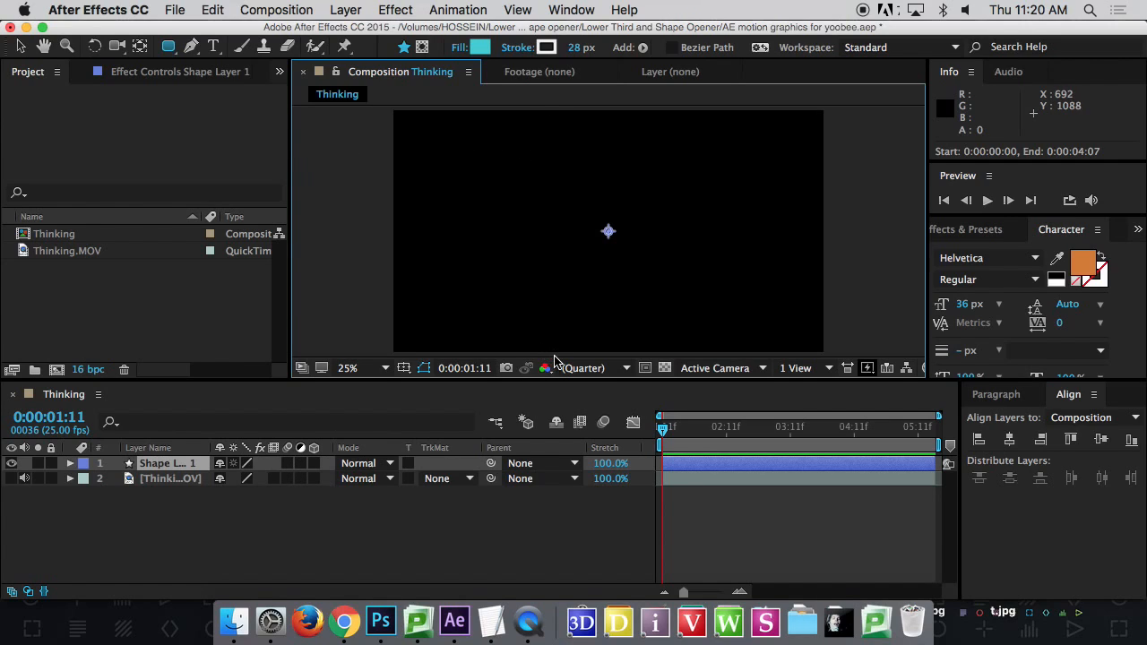
# Draw a small circle with the Ellipse Tool on the shape layer, below and left of the composition's centre.
pyautogui.click(168, 46)
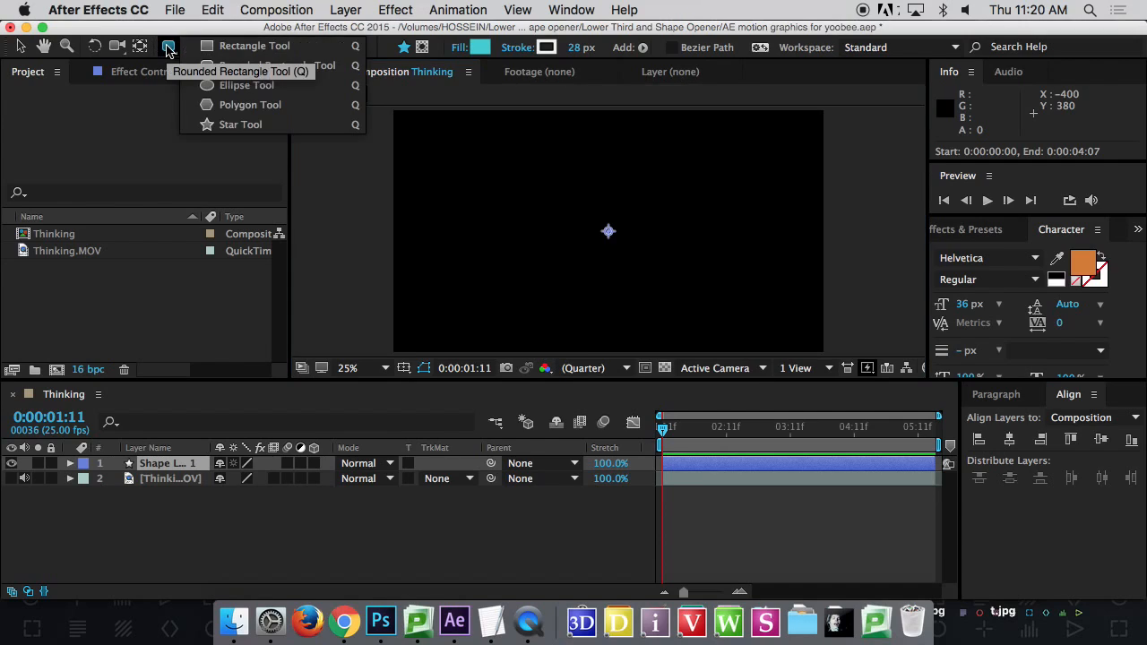
pyautogui.click(232, 86)
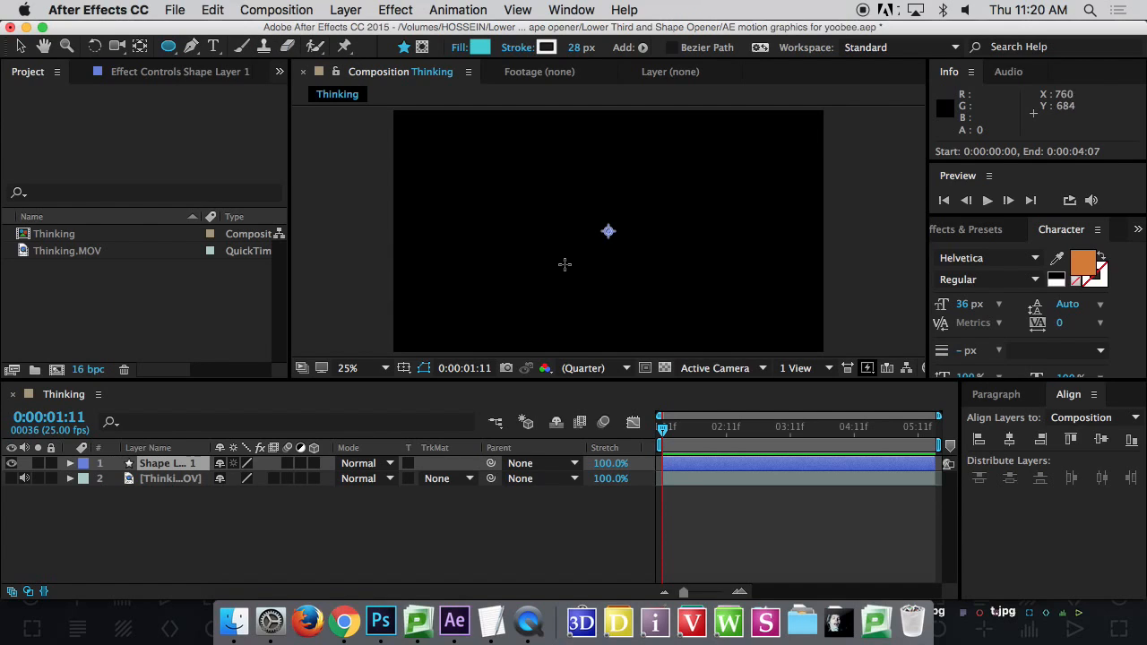
pyautogui.moveTo(525, 275); pyautogui.dragTo(544, 219)
pyautogui.press('.')
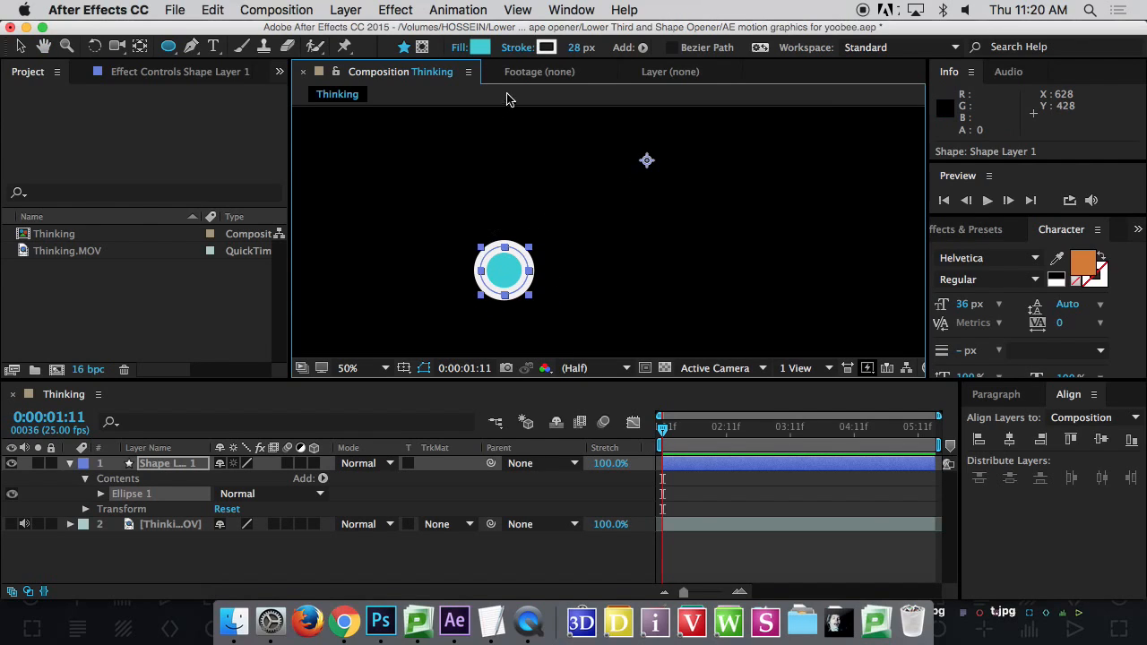
# Set the circle's stroke width to 5 px.
pyautogui.click(580, 49)
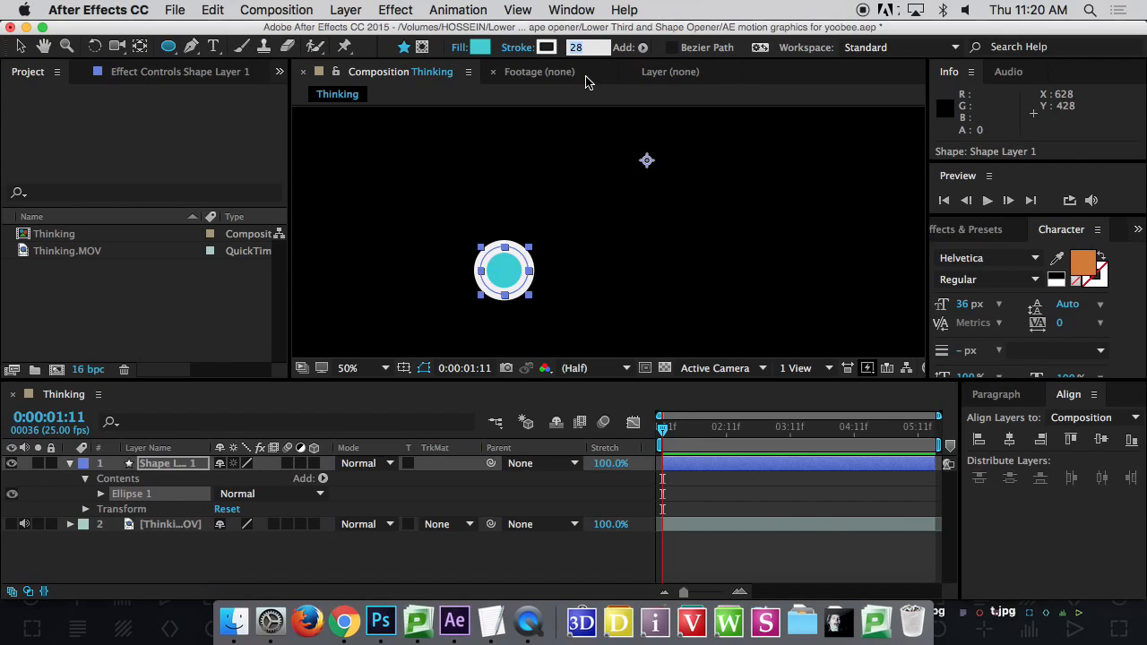
pyautogui.write('2')
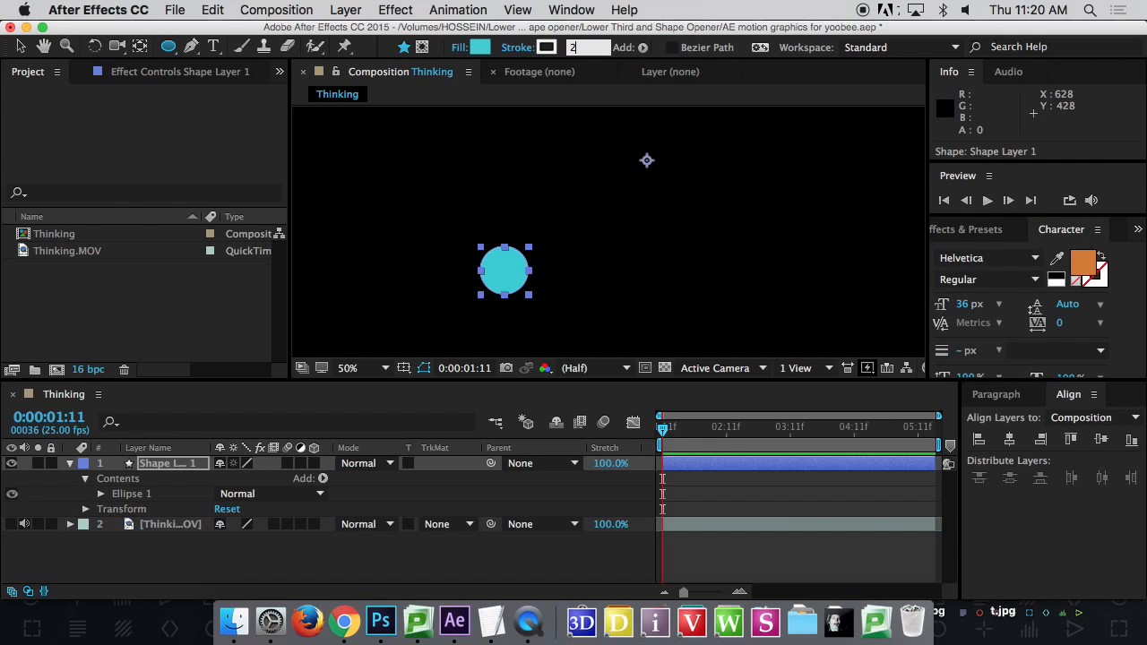
pyautogui.write('5')
pyautogui.press('Return')
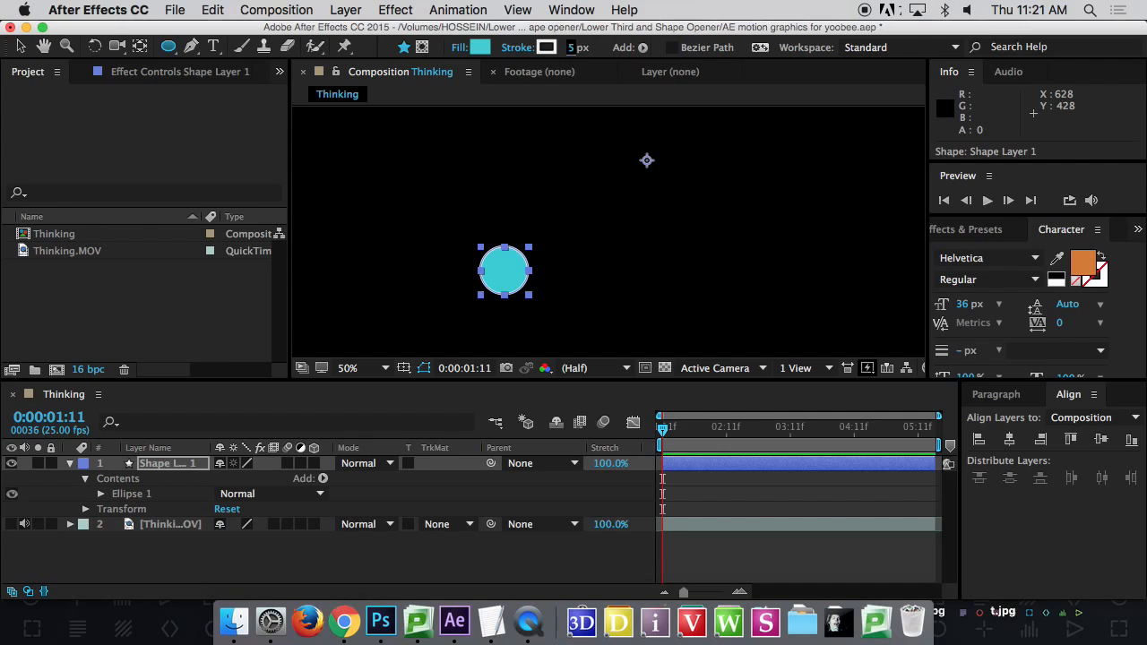
# Change the circle's fill to the light grey-teal colour A9C2C4 and deselect the shape.
pyautogui.click(479, 51)
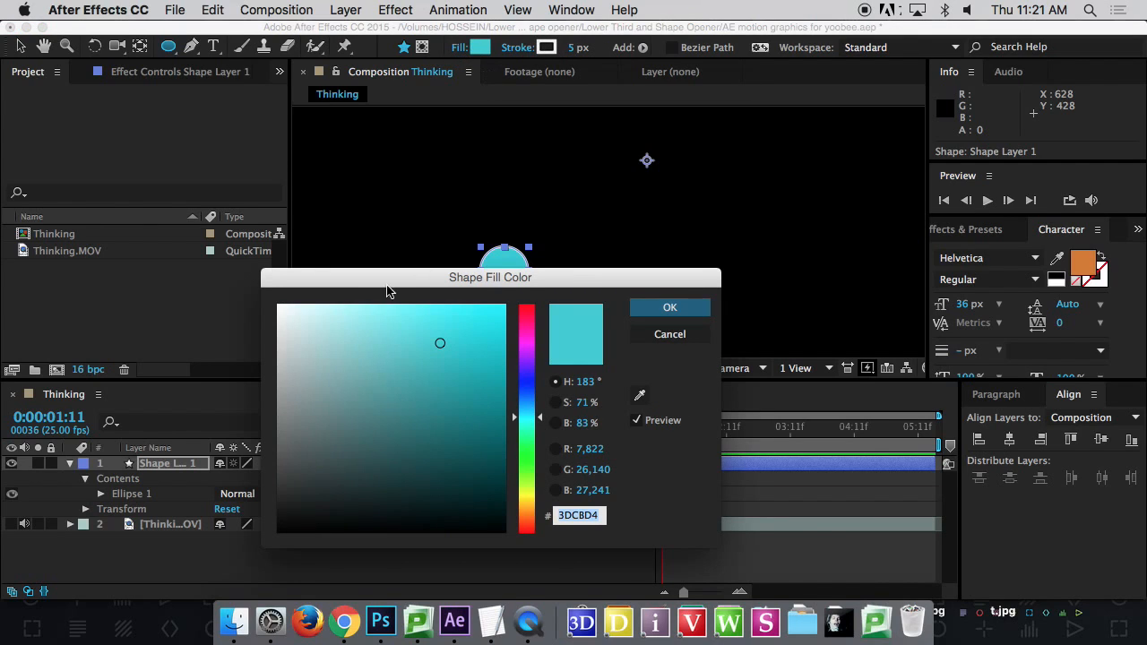
pyautogui.moveTo(318, 329)
pyautogui.mouseDown()
pyautogui.moveTo(297, 322)
pyautogui.moveTo(308, 357)
pyautogui.mouseUp()
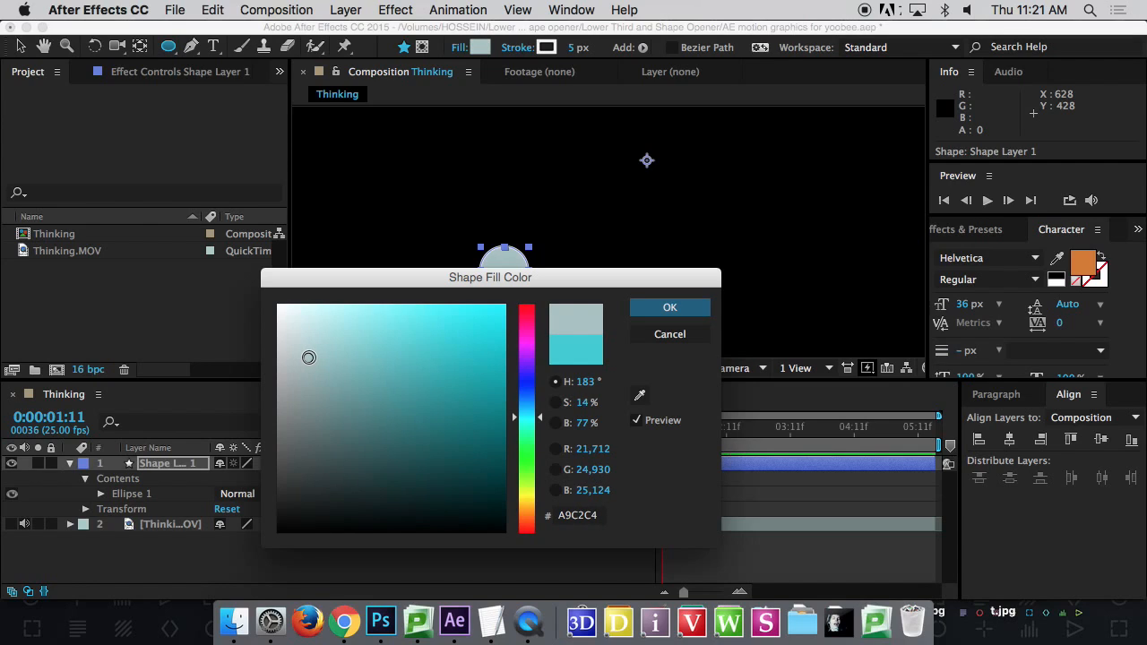
pyautogui.click(672, 307)
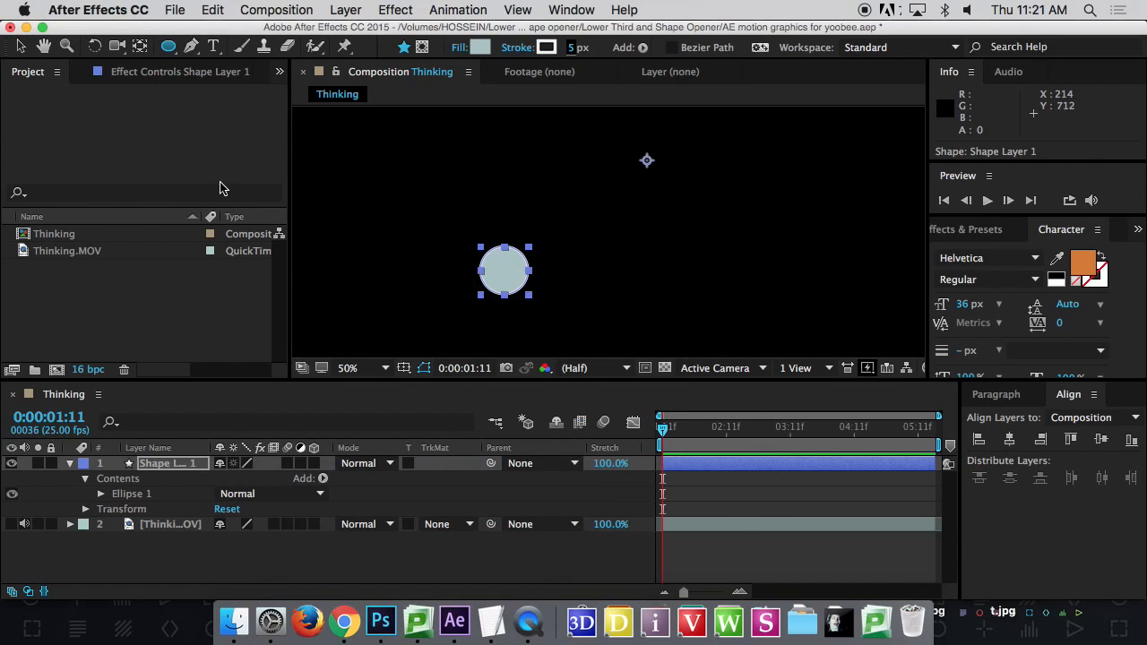
pyautogui.click(21, 46)
pyautogui.click(487, 218)
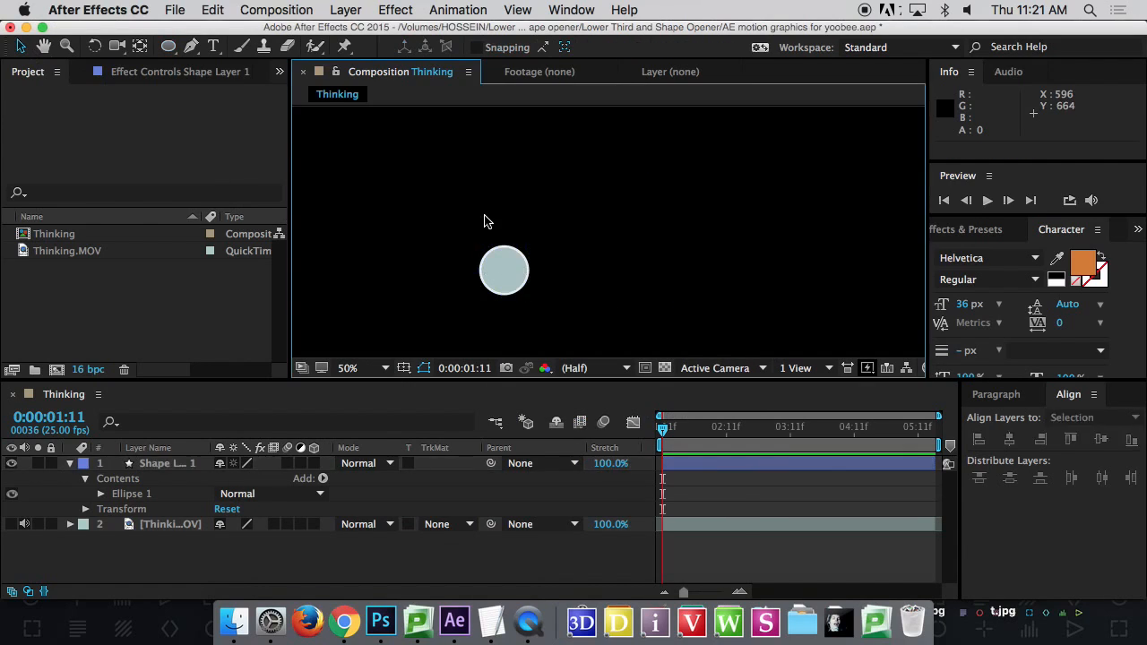
# Rename the shape layer holding the circle as Bubble.
pyautogui.click(485, 292)
pyautogui.scroll(-2, 456, 250)
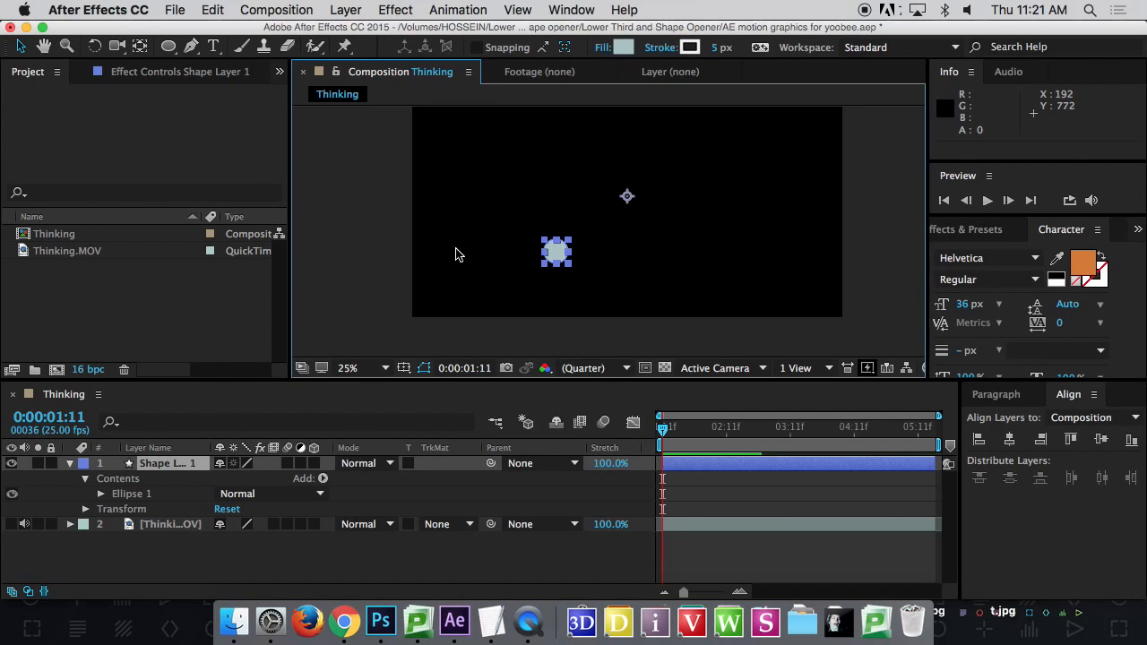
pyautogui.moveTo(546, 218); pyautogui.dragTo(486, 274)
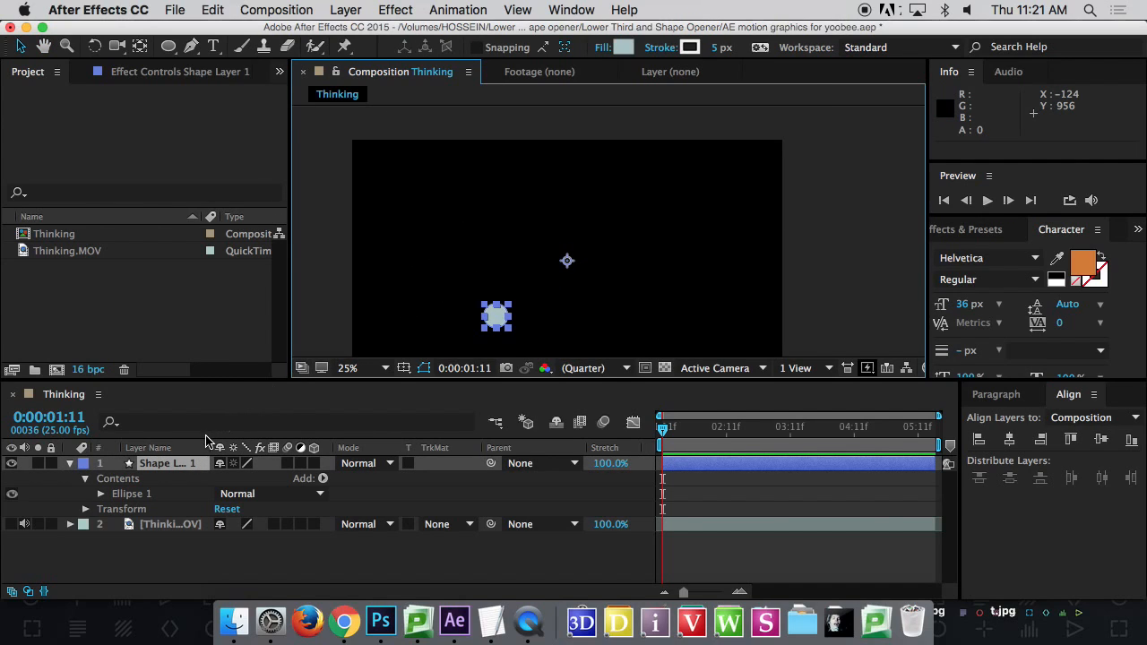
pyautogui.rightClick(182, 471)
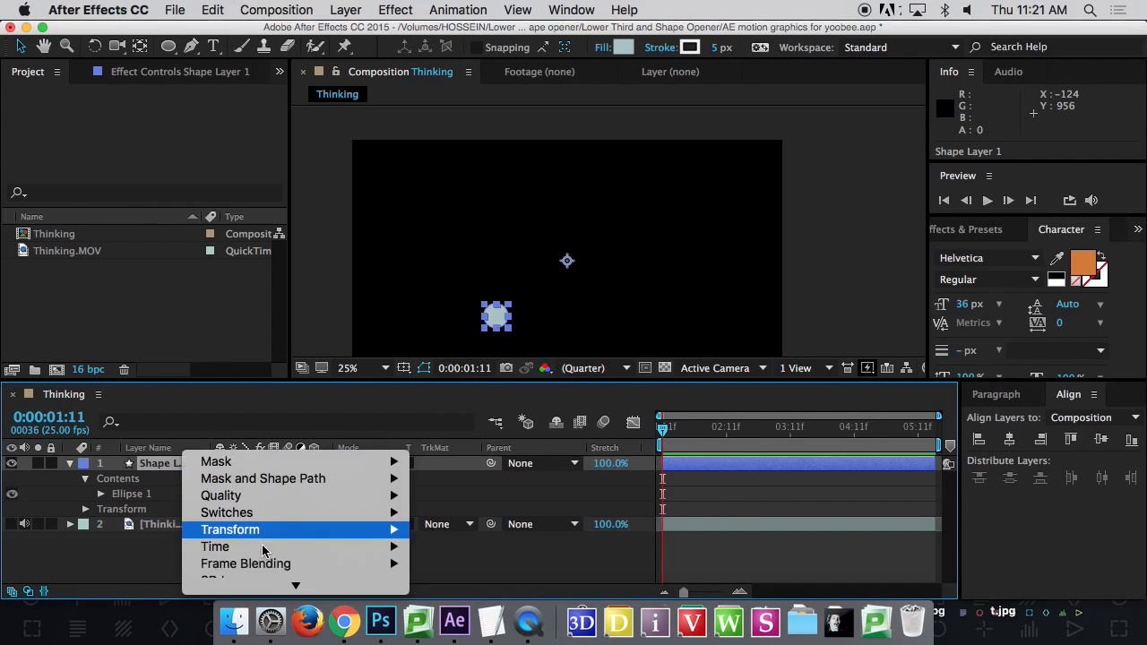
pyautogui.click(228, 583)
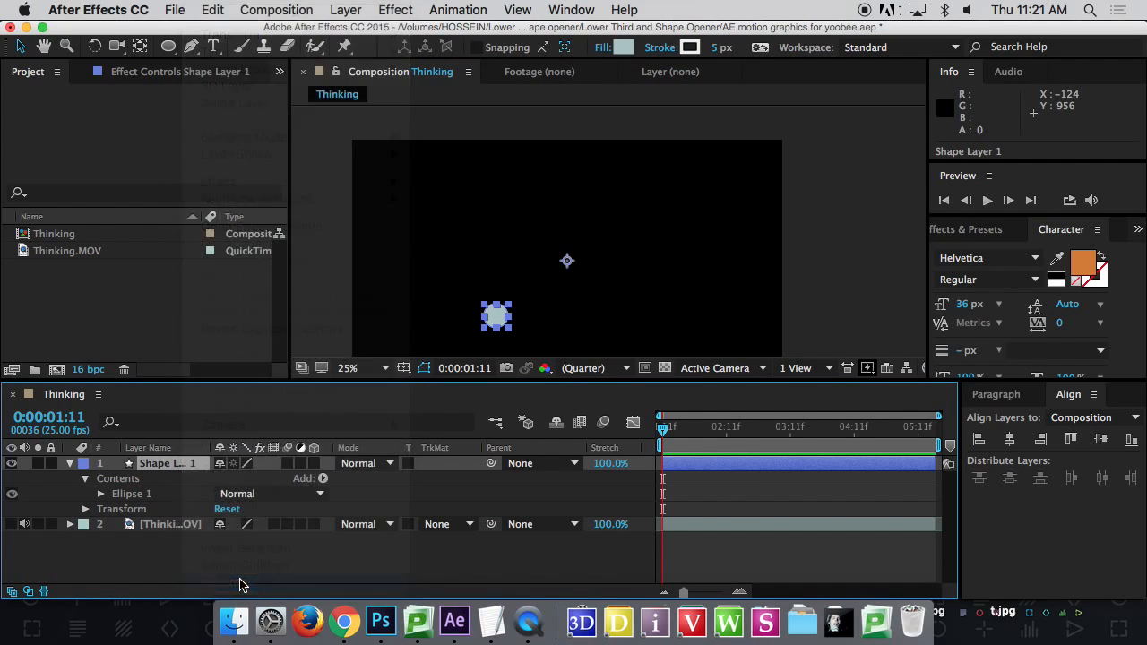
pyautogui.write('Th')
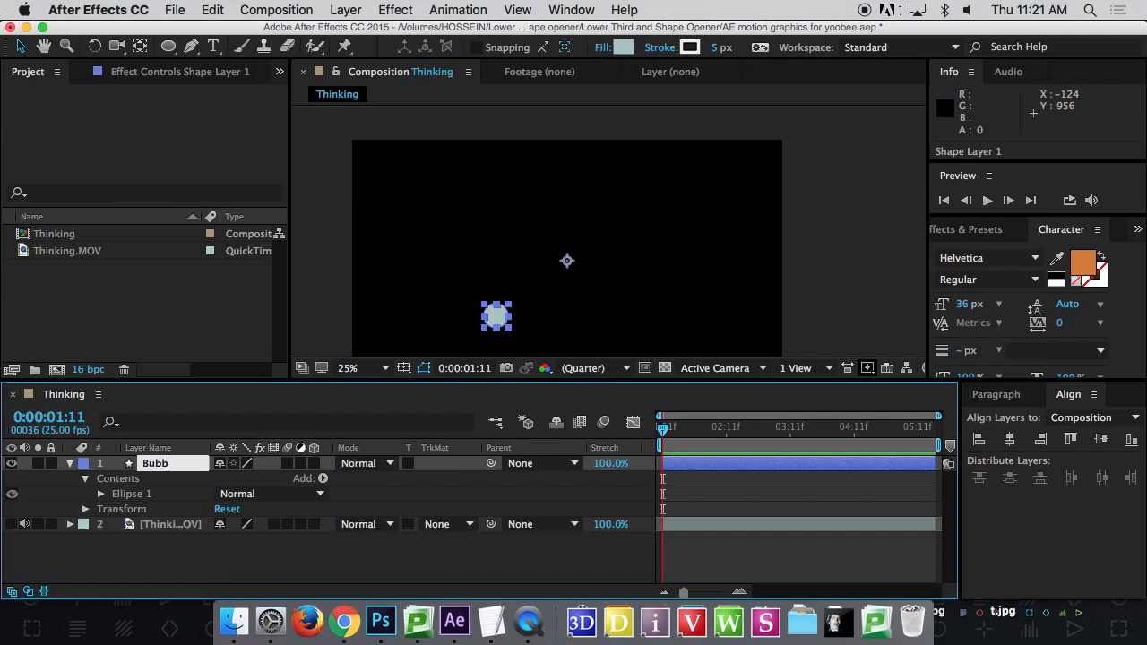
pyautogui.write('le')
pyautogui.press('Return')
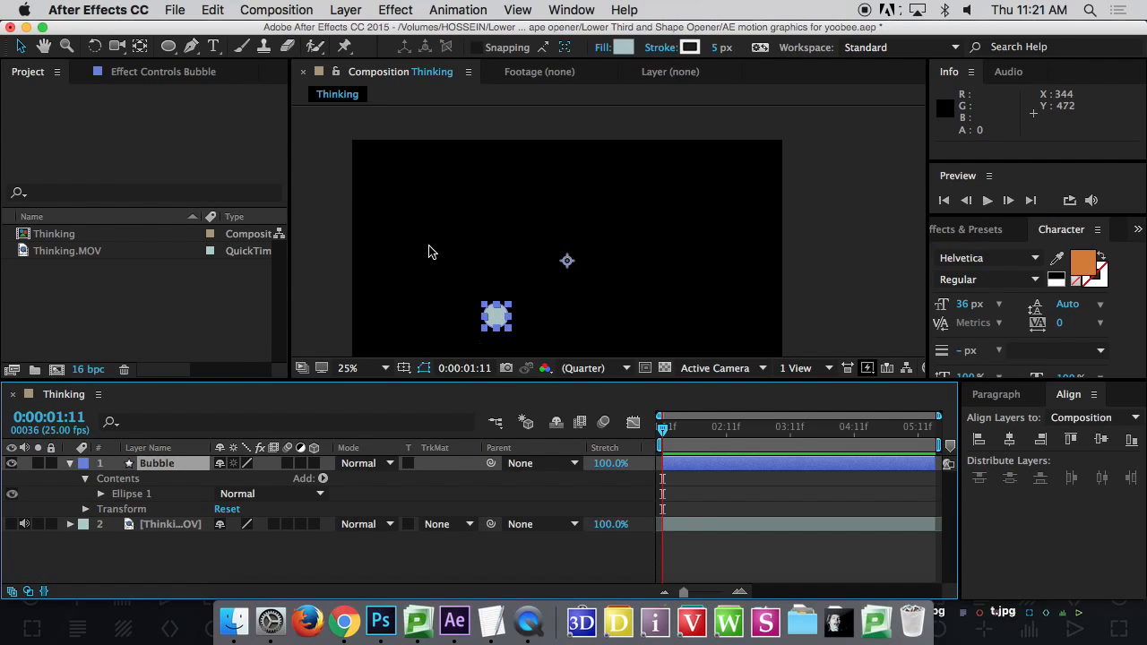
# Draw two progressively larger circles on the Bubble layer, stepping up and right from the first small circle.
pyautogui.click(168, 46)
pyautogui.moveTo(533, 270)
pyautogui.mouseDown()
pyautogui.moveTo(523, 222)
pyautogui.moveTo(506, 215)
pyautogui.moveTo(540, 232)
pyautogui.moveTo(541, 252)
pyautogui.mouseUp()
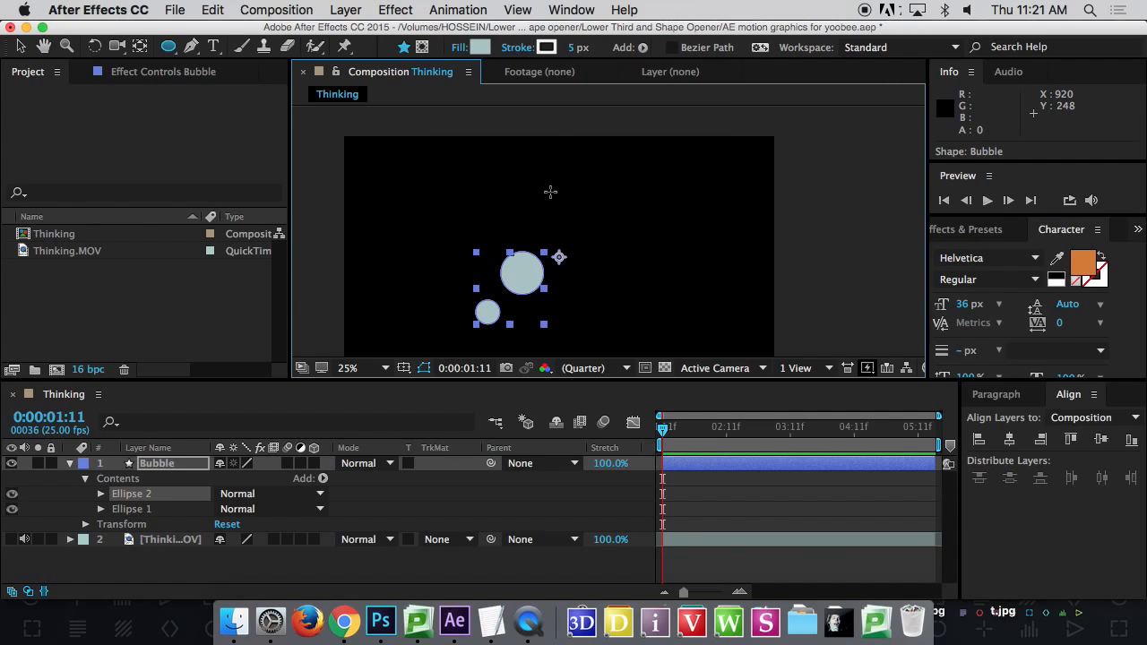
pyautogui.moveTo(542, 187)
pyautogui.mouseDown()
pyautogui.moveTo(616, 240)
pyautogui.moveTo(606, 188)
pyautogui.mouseUp()
# Move the small and middle circles down and to the left, and scale both down slightly.
pyautogui.click(22, 41)
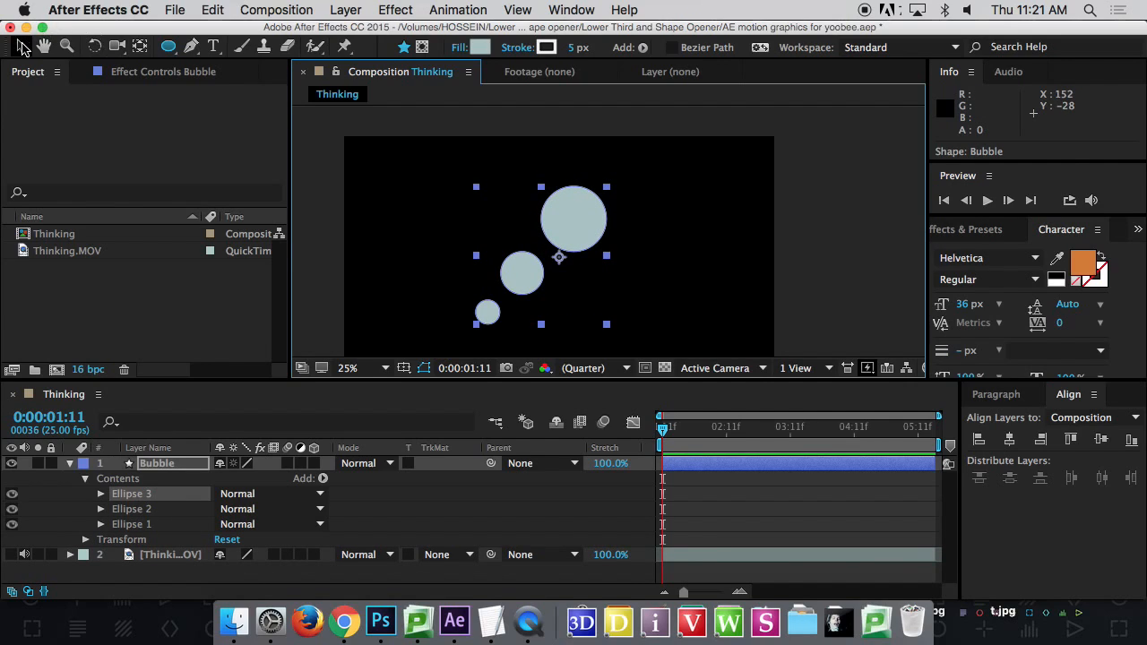
pyautogui.moveTo(589, 200); pyautogui.dragTo(581, 198)
pyautogui.moveTo(513, 283); pyautogui.dragTo(475, 328)
pyautogui.scroll(-3, 466, 308)
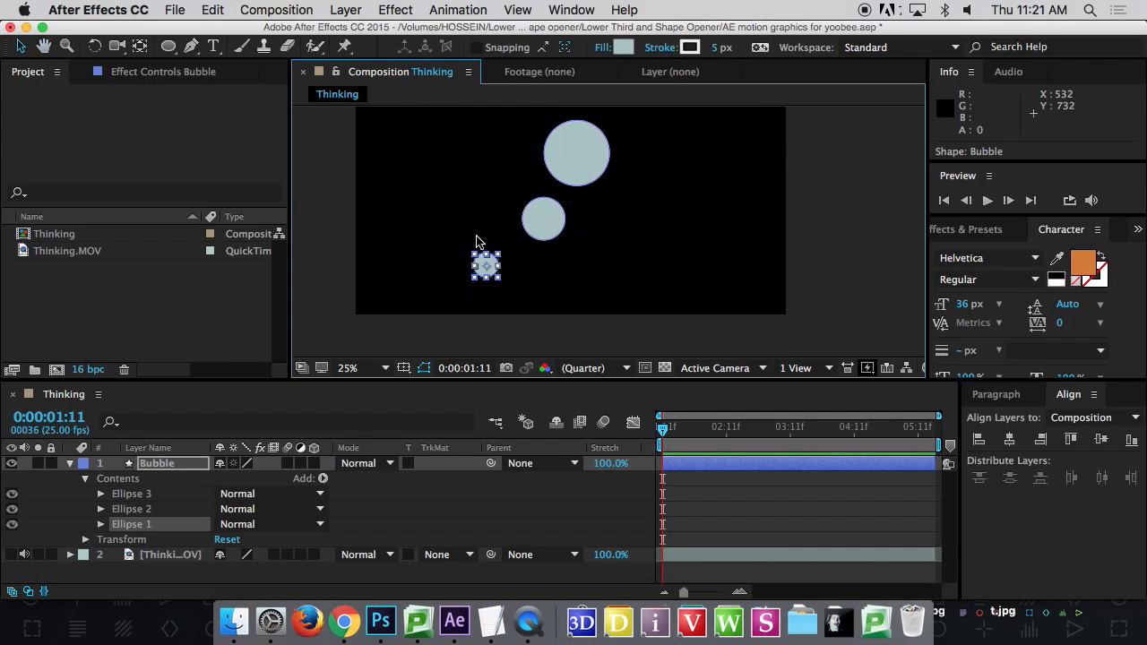
pyautogui.moveTo(494, 266); pyautogui.dragTo(493, 272)
pyautogui.moveTo(538, 223)
pyautogui.mouseDown()
pyautogui.moveTo(525, 250)
pyautogui.moveTo(537, 228)
pyautogui.mouseUp()
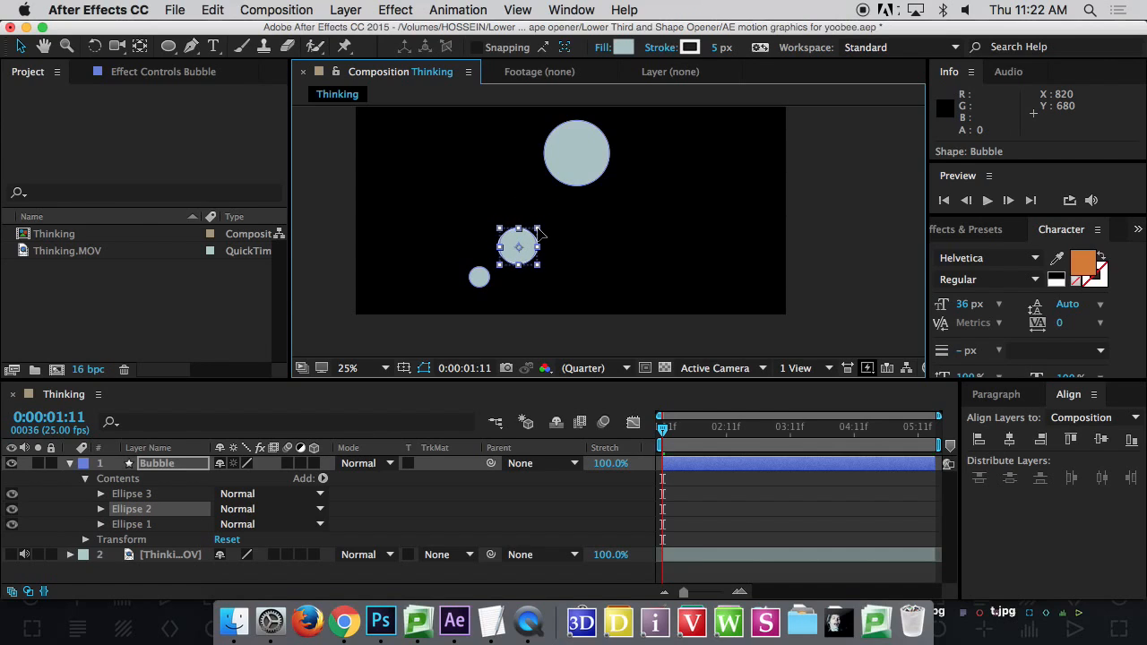
# Move the largest circle down toward the others and shrink it, then shrink the middle circle a little further.
pyautogui.moveTo(574, 169); pyautogui.dragTo(566, 224)
pyautogui.moveTo(601, 175); pyautogui.dragTo(594, 193)
pyautogui.click(536, 247)
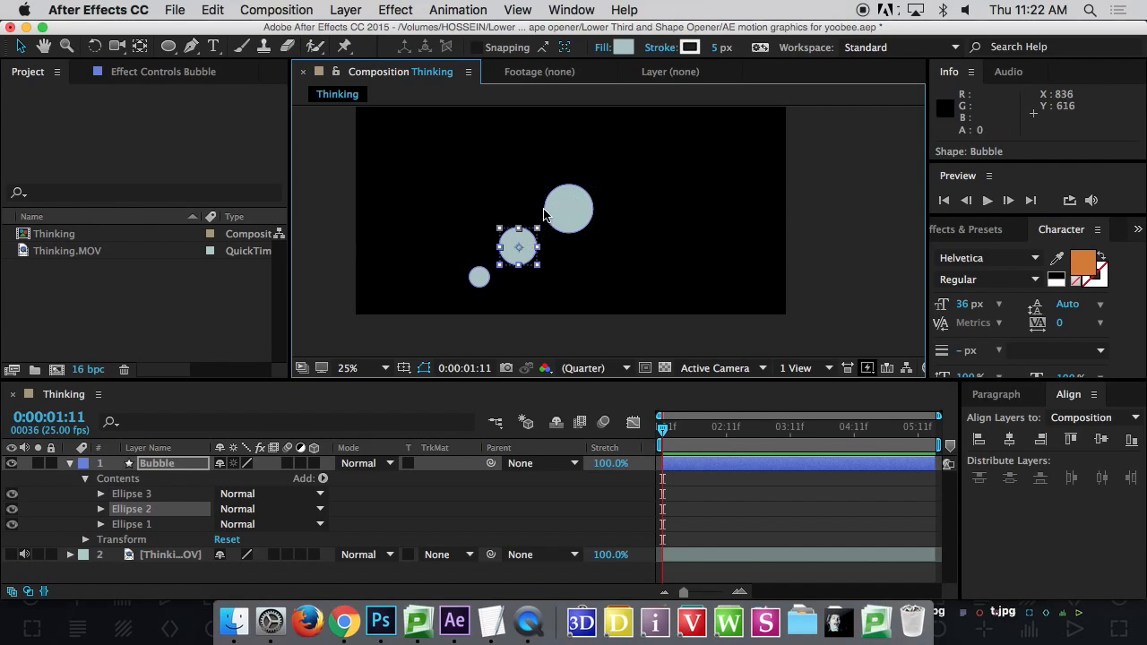
pyautogui.moveTo(538, 231); pyautogui.dragTo(533, 252)
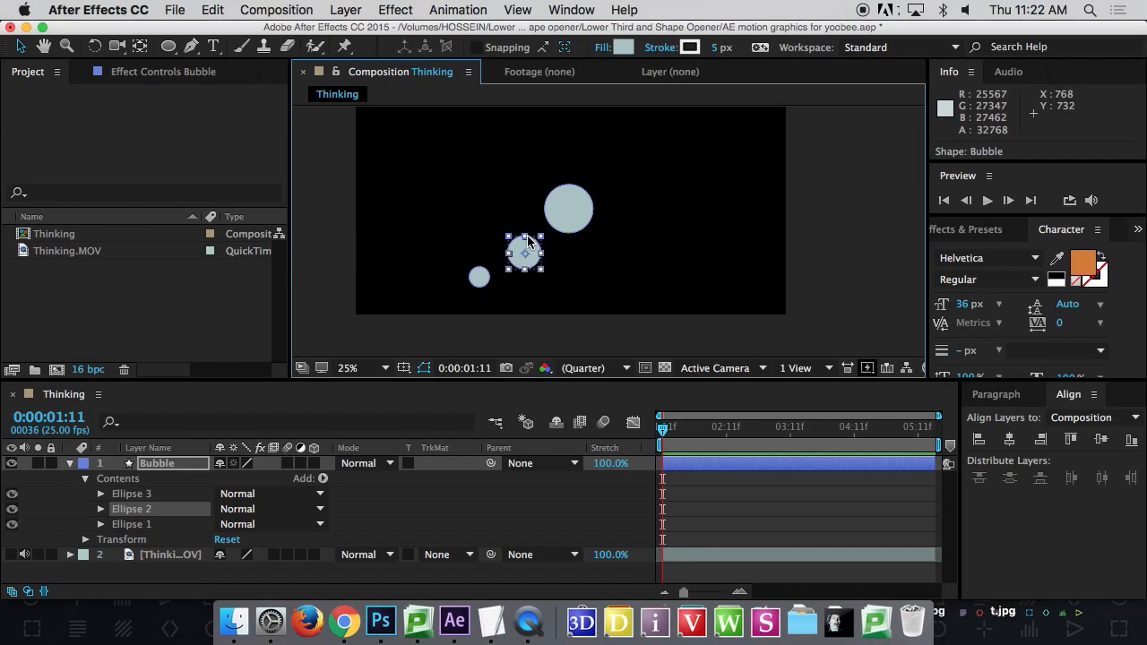
# Draw a large ellipse on a new shape layer and place it in the composition's upper-right area.
pyautogui.click(439, 172)
pyautogui.click(169, 49)
pyautogui.moveTo(168, 49); pyautogui.dragTo(260, 85)
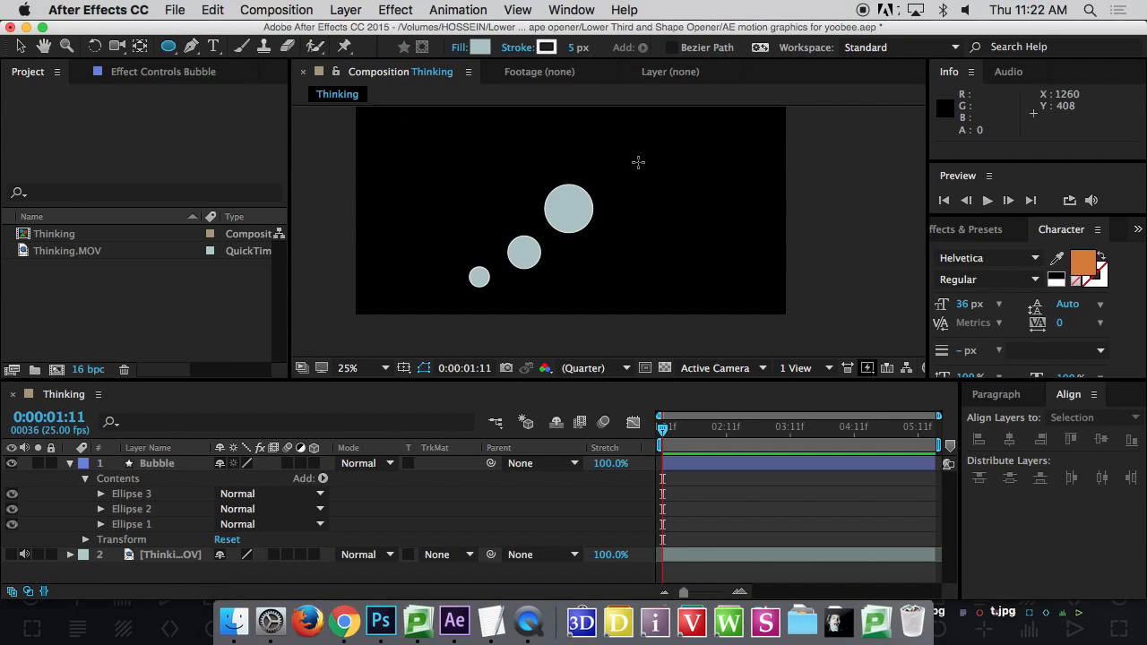
pyautogui.press('space')
pyautogui.moveTo(631, 141)
pyautogui.mouseDown()
pyautogui.moveTo(615, 195)
pyautogui.moveTo(606, 152)
pyautogui.moveTo(742, 263)
pyautogui.moveTo(793, 264)
pyautogui.mouseUp()
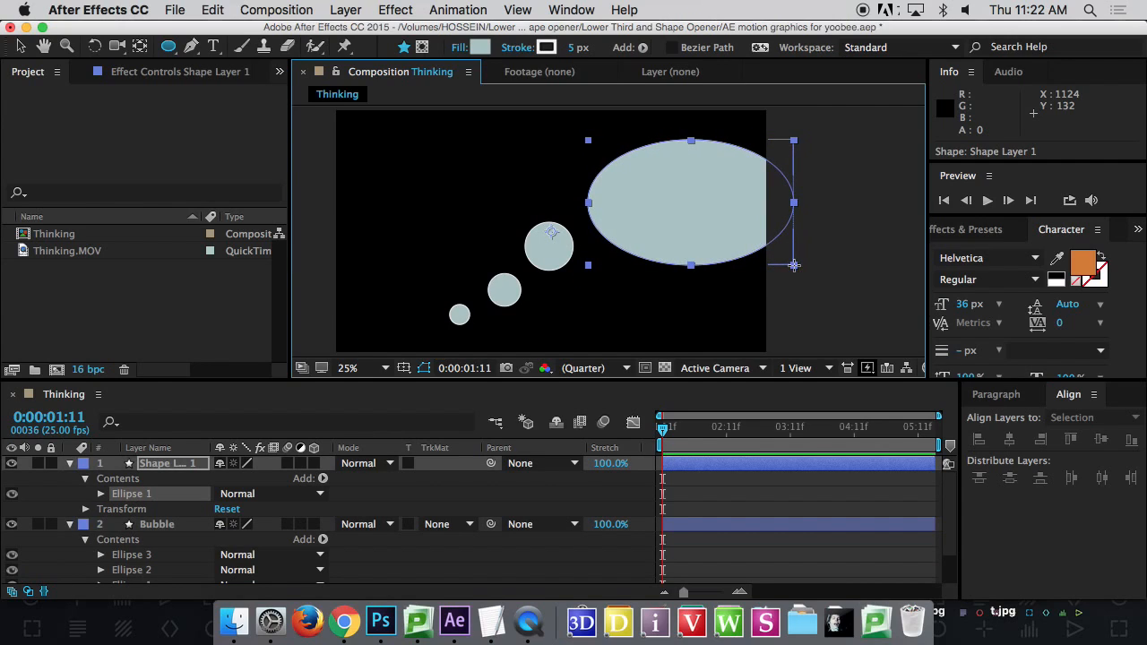
pyautogui.click(21, 48)
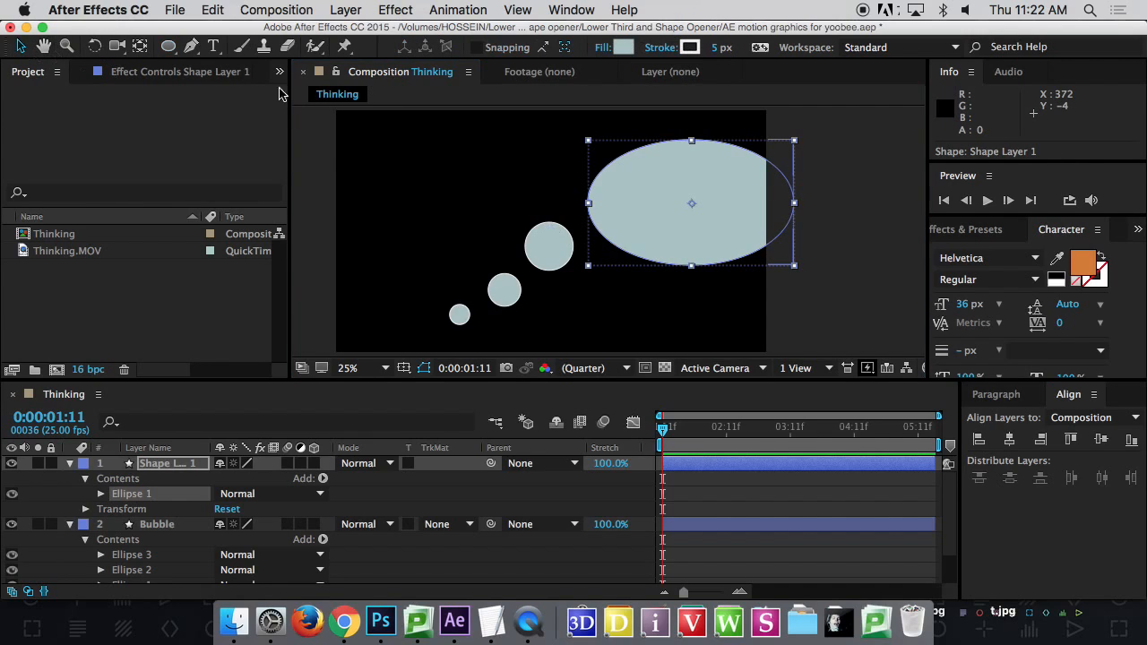
pyautogui.moveTo(664, 188); pyautogui.dragTo(624, 171)
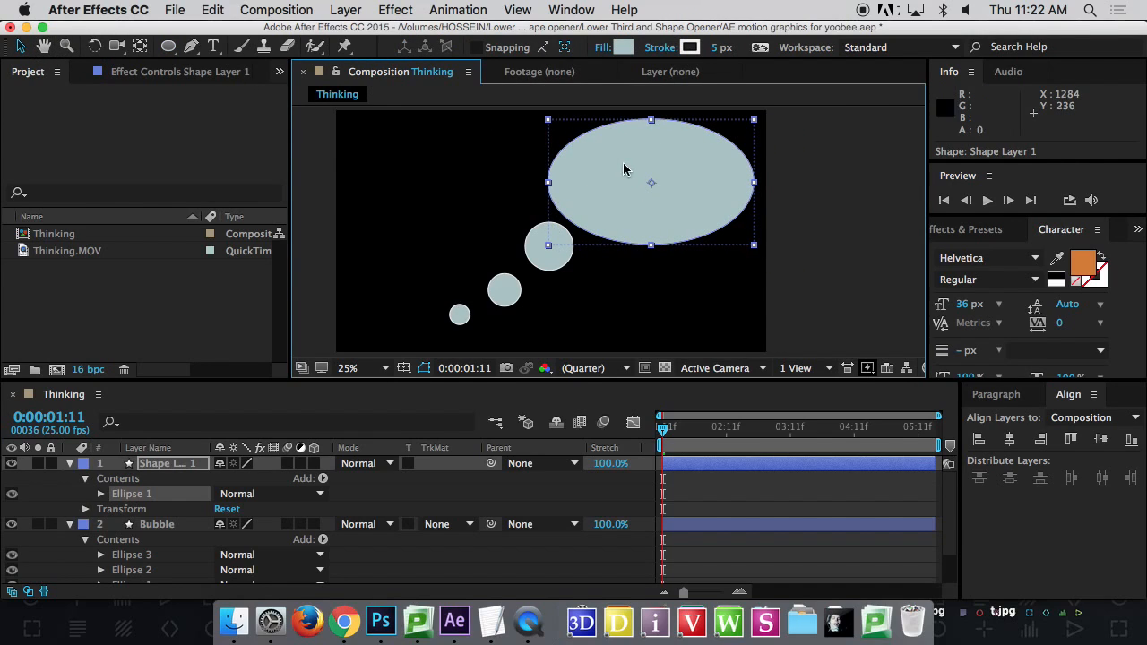
# Shift the three circles on the Bubble layer to the right so they trail evenly up to the large ellipse.
pyautogui.moveTo(554, 255); pyautogui.dragTo(553, 254)
pyautogui.press('super+z')
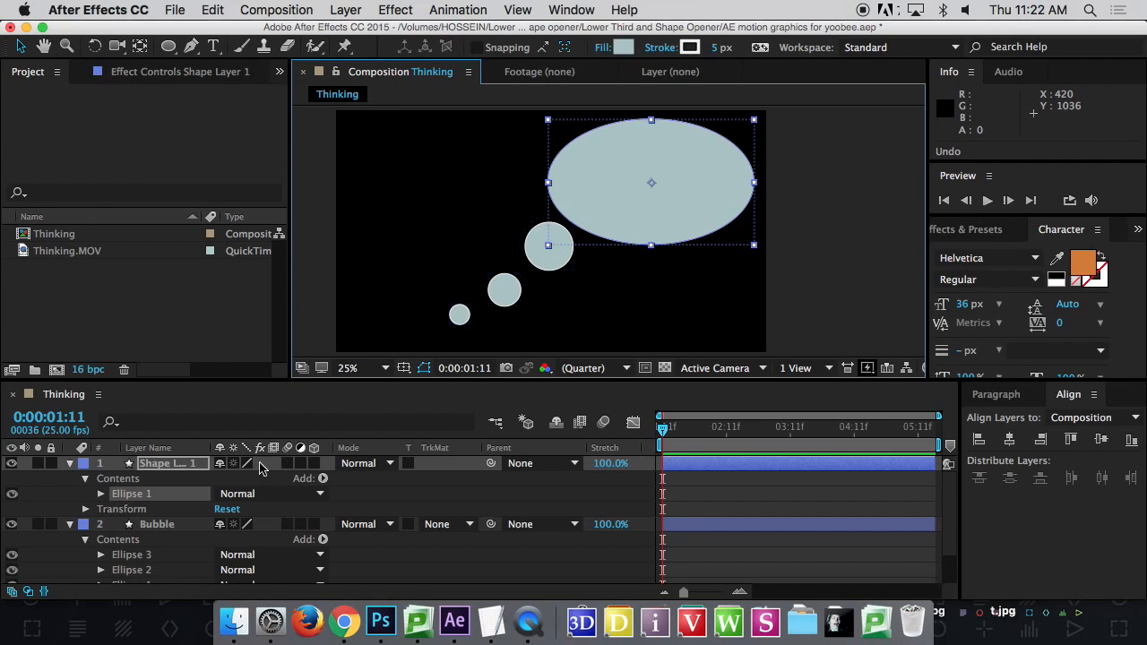
pyautogui.click(553, 263)
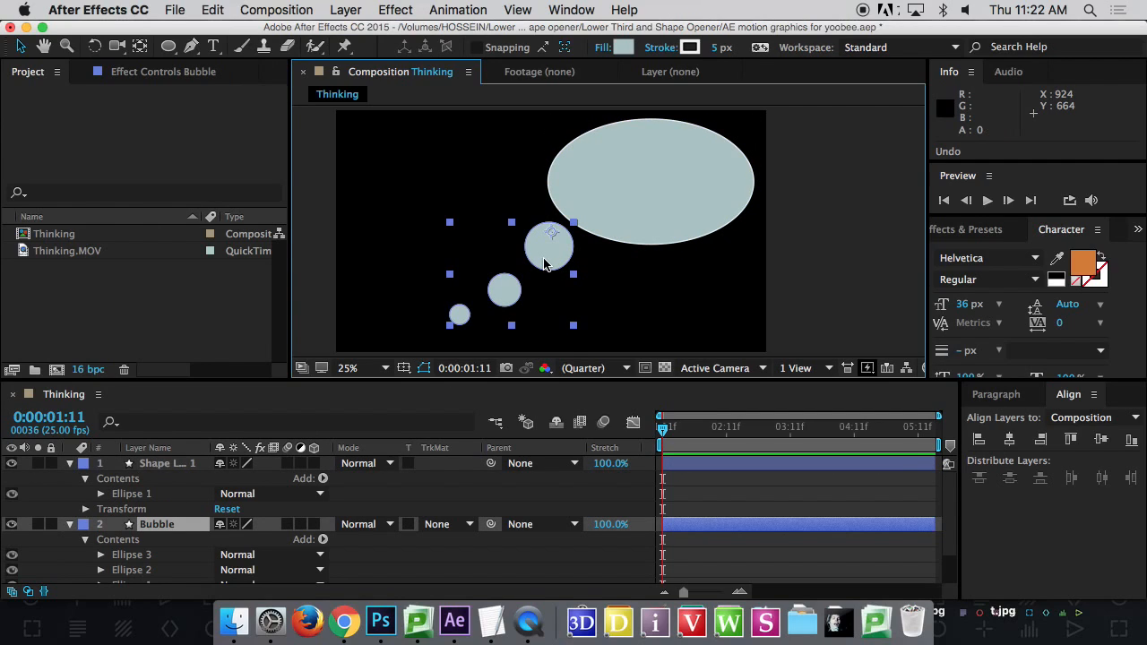
pyautogui.doubleClick(548, 256)
pyautogui.moveTo(557, 260); pyautogui.dragTo(572, 274)
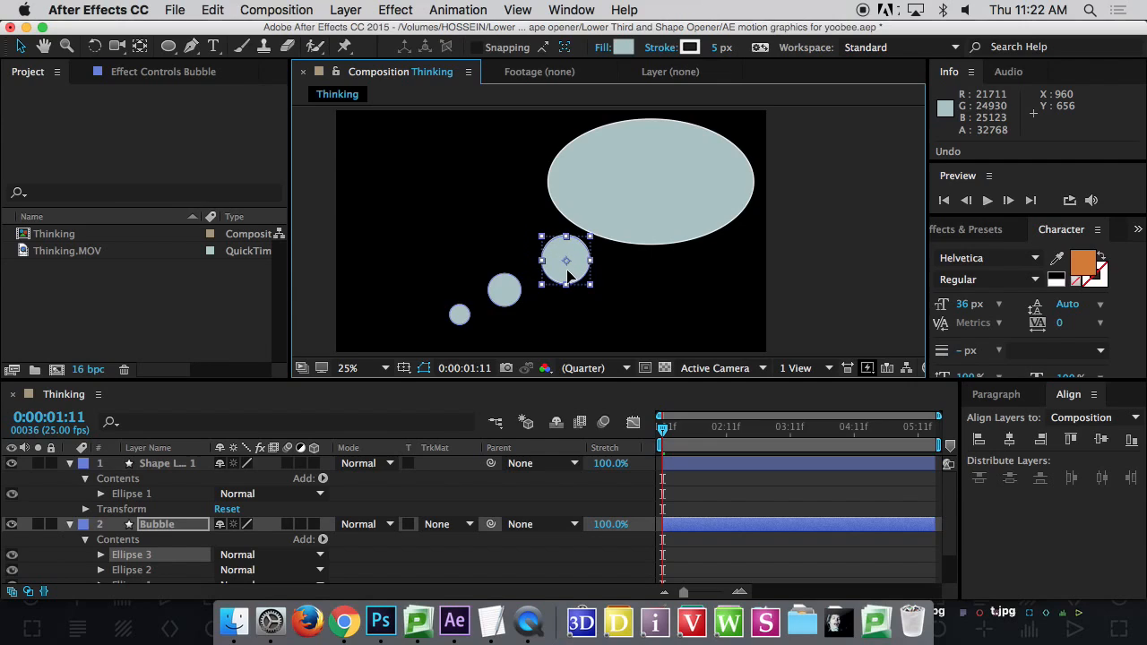
pyautogui.doubleClick(505, 290)
pyautogui.moveTo(505, 289); pyautogui.dragTo(468, 318)
pyautogui.doubleClick(459, 315)
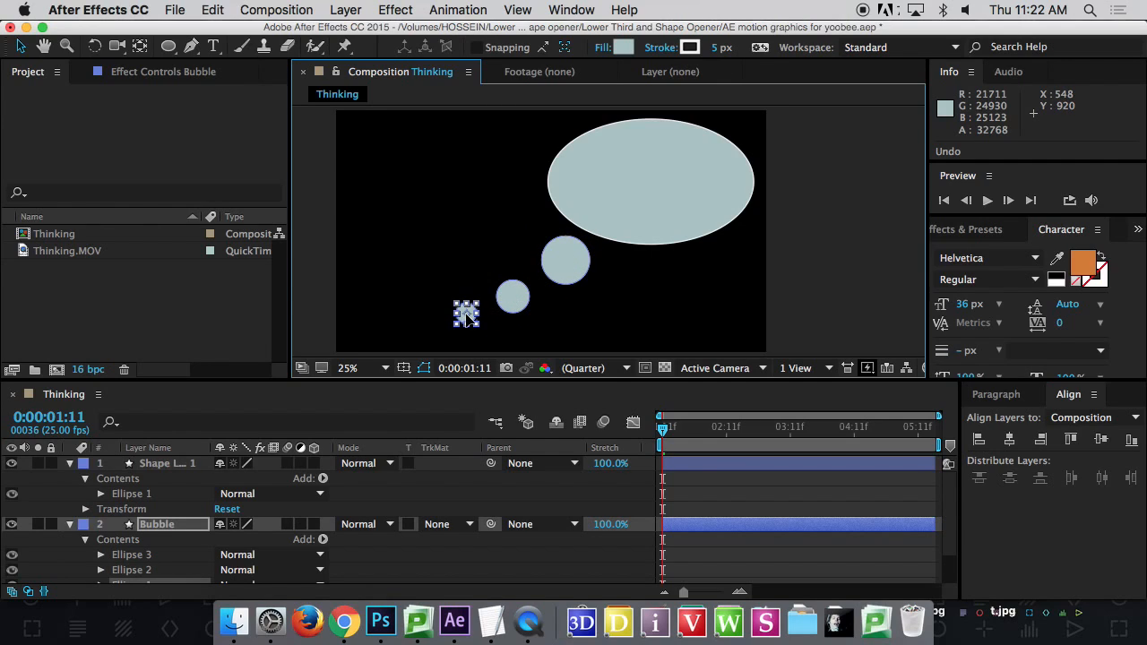
# Delete the separate shape layer that holds the large ellipse.
pyautogui.click(652, 177)
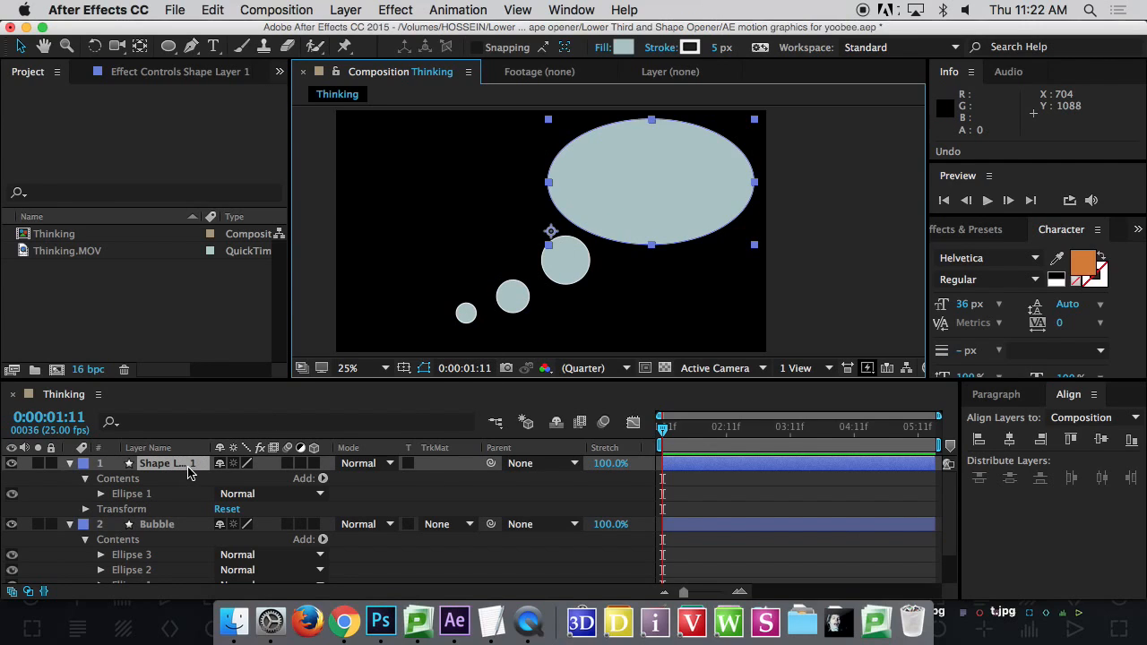
pyautogui.press('Delete')
# Draw a large ellipse on the Bubble layer and move it above and to the right of the biggest circle.
pyautogui.click(145, 466)
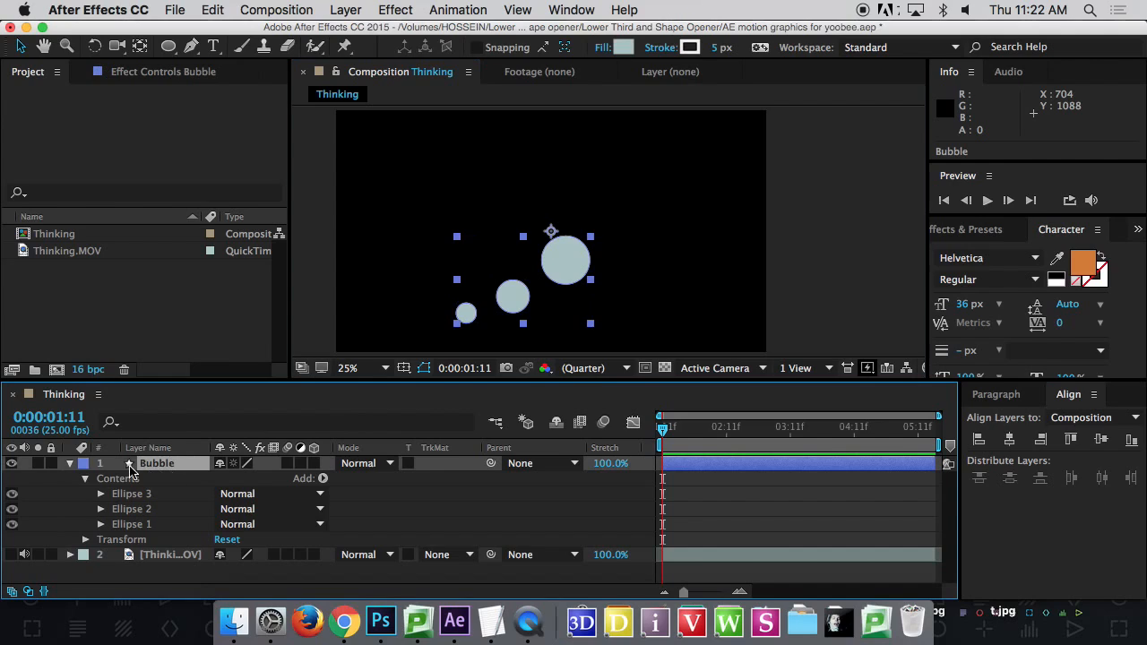
pyautogui.click(168, 46)
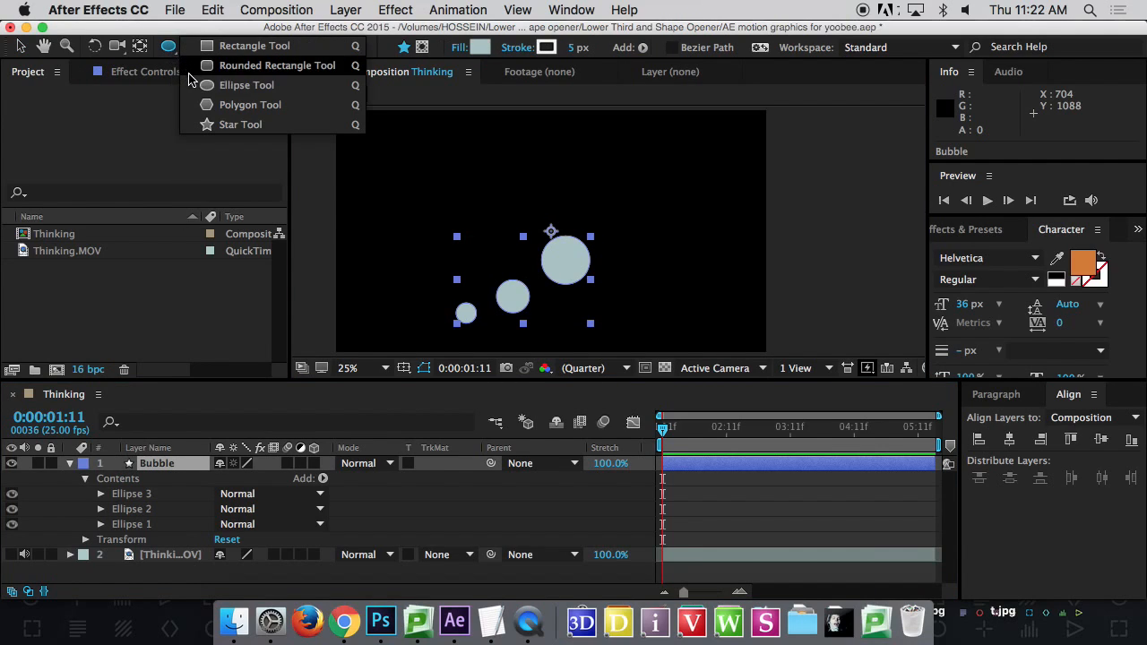
pyautogui.click(193, 85)
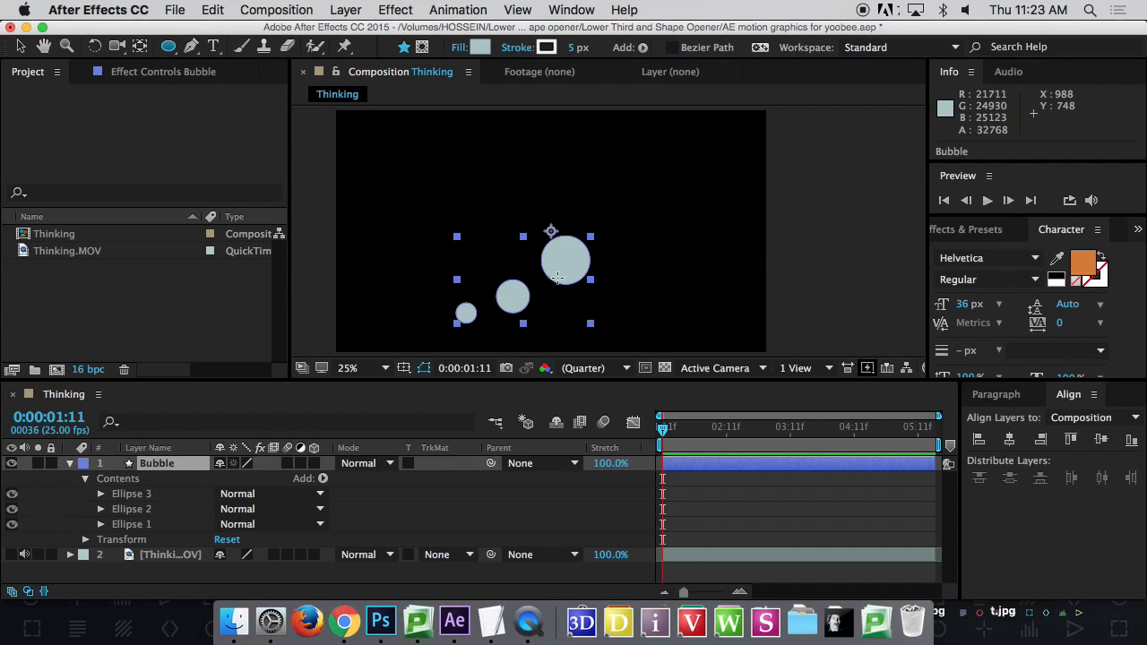
pyautogui.moveTo(591, 179); pyautogui.dragTo(765, 310)
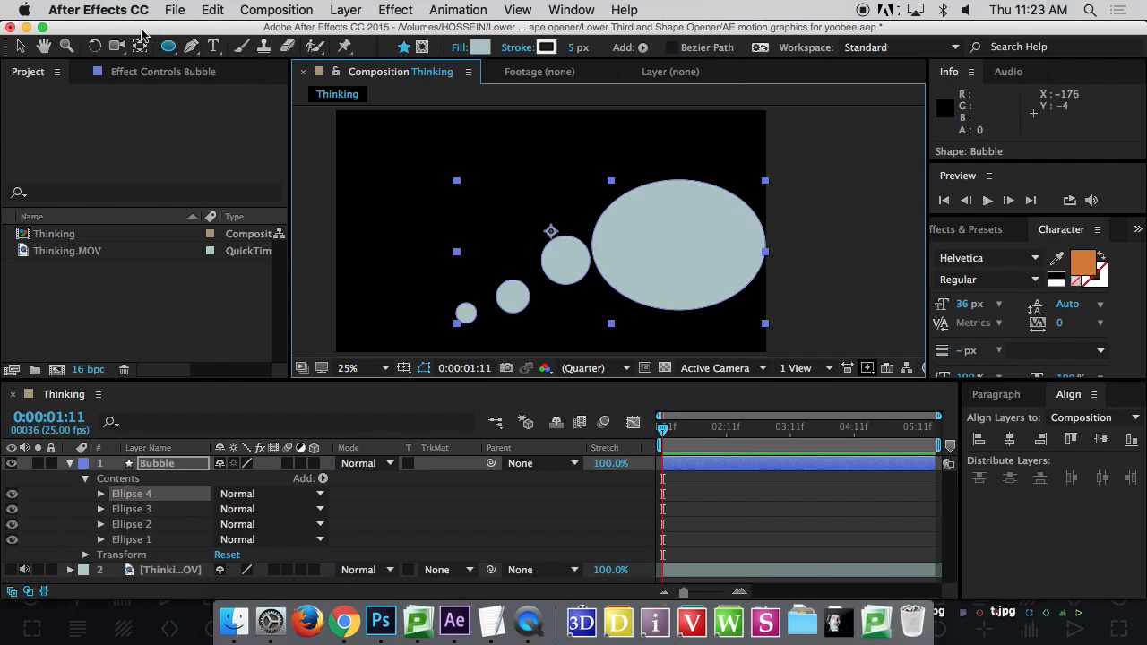
pyautogui.click(19, 47)
pyautogui.moveTo(733, 249); pyautogui.dragTo(708, 189)
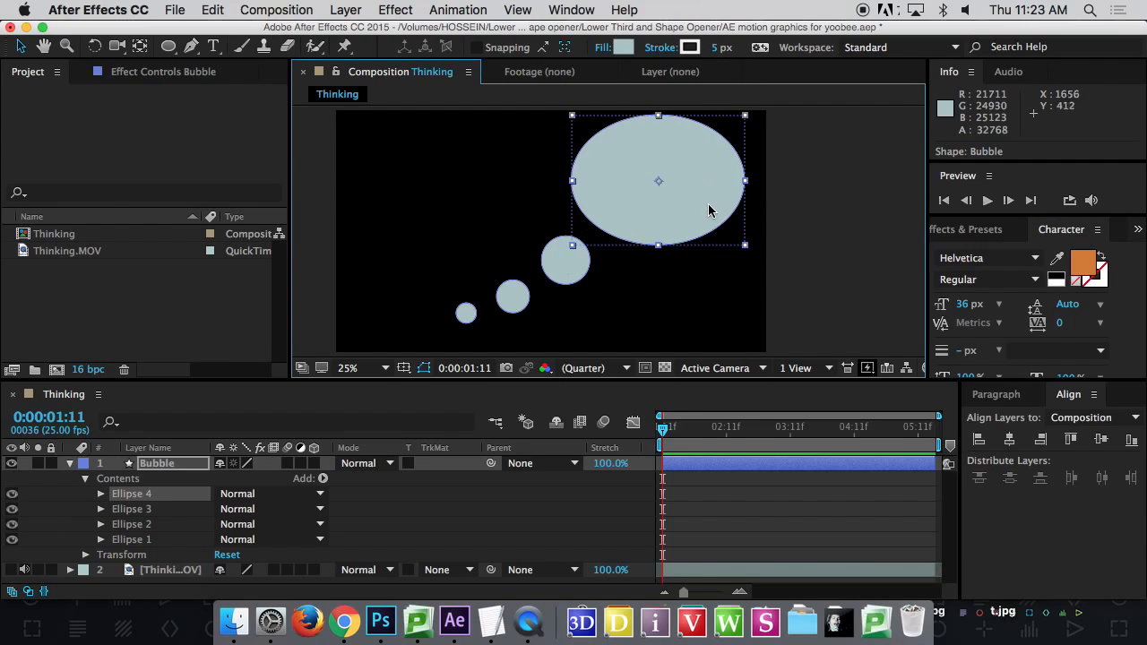
# Select Ellipse 1 through Ellipse 4 in turn to check which shape on the Bubble layer each one is.
pyautogui.press(',')
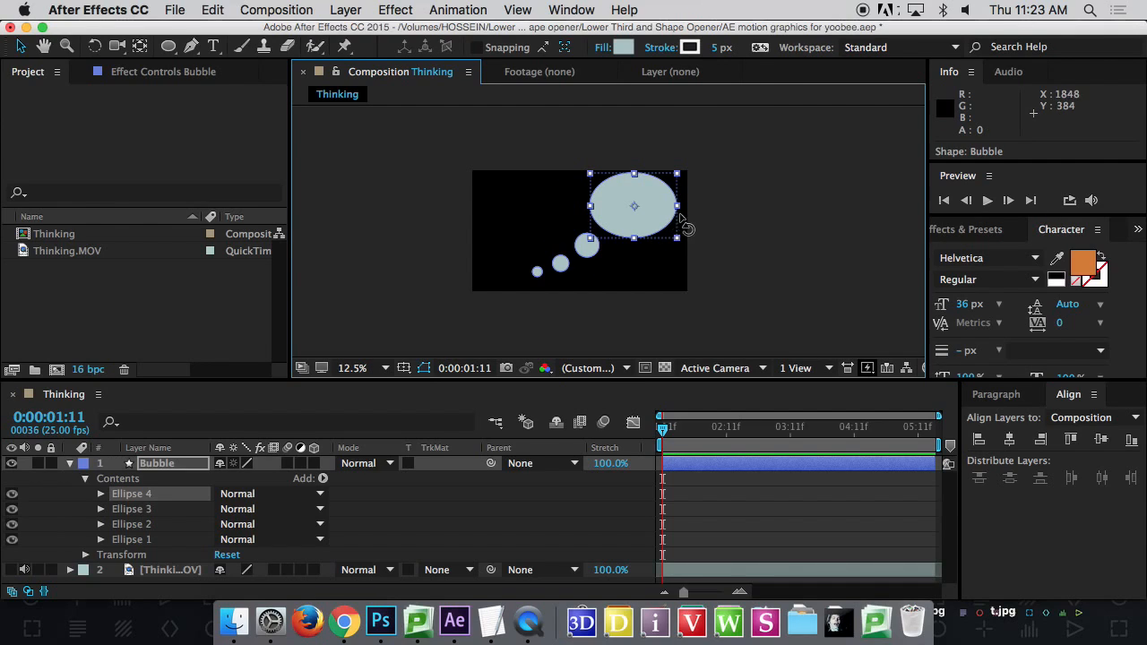
pyautogui.press('.')
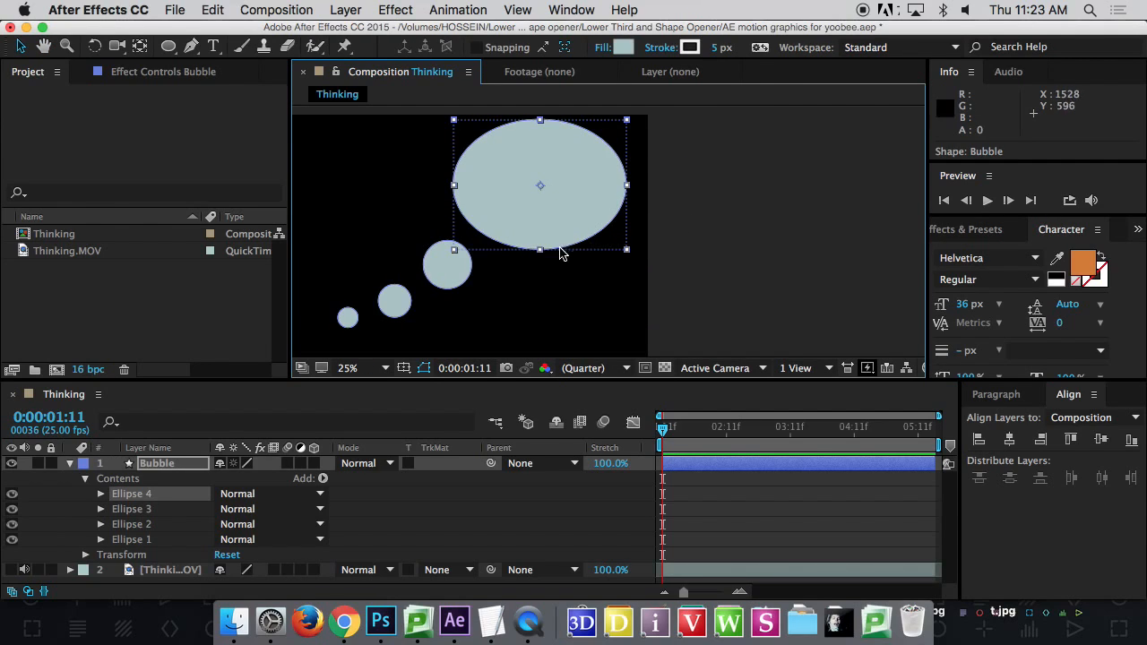
pyautogui.moveTo(561, 248); pyautogui.dragTo(614, 241)
pyautogui.click(638, 444)
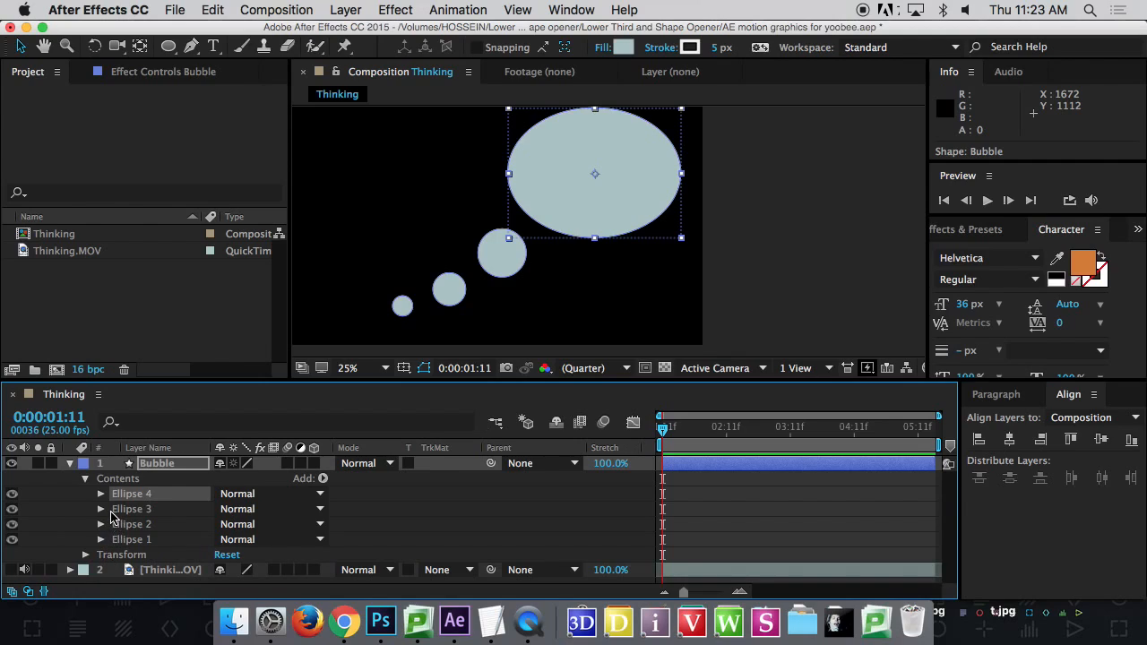
pyautogui.click(123, 540)
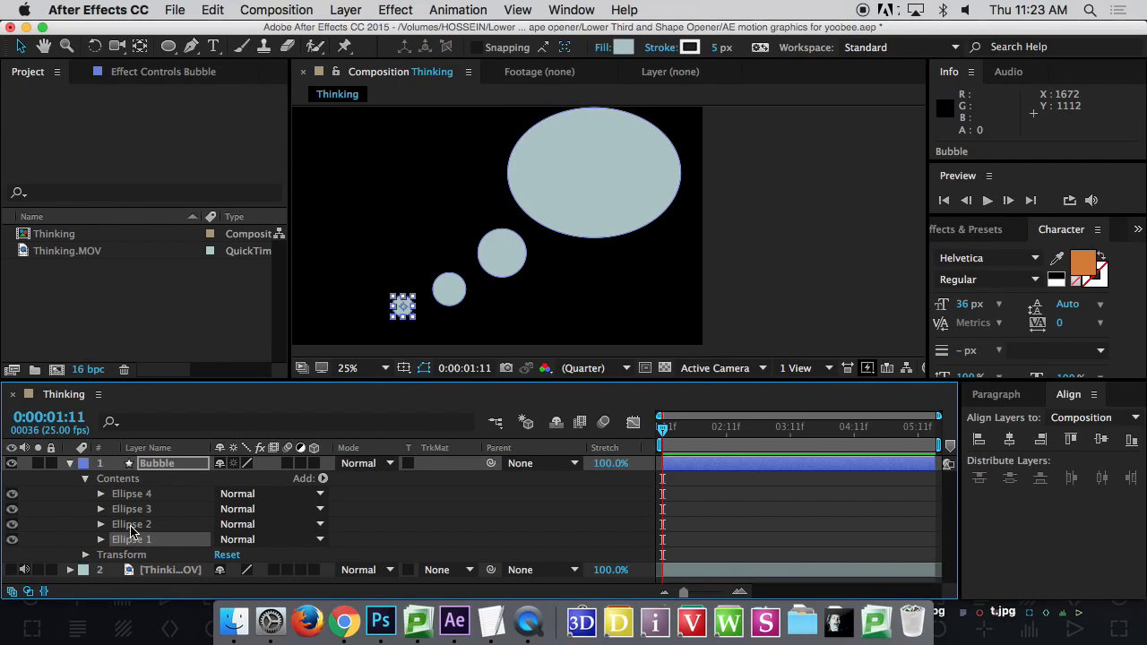
pyautogui.click(131, 525)
pyautogui.click(134, 511)
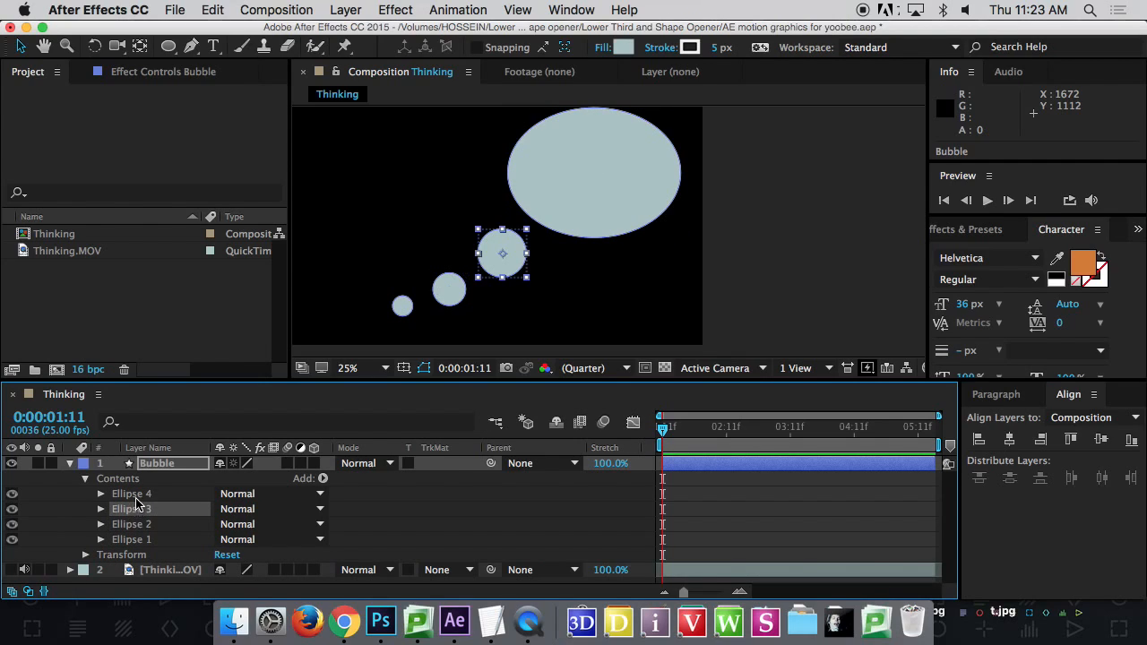
pyautogui.click(134, 495)
# Expand Ellipse 1 and reveal the Size and Position properties of its Ellipse Path 1.
pyautogui.click(130, 541)
pyautogui.click(100, 540)
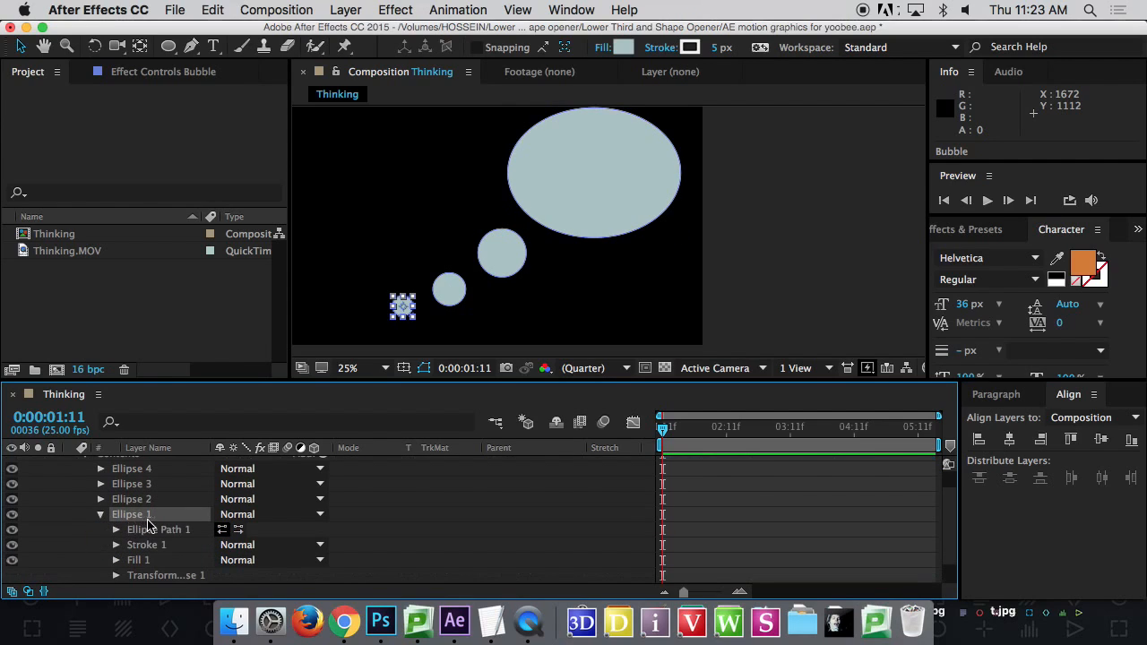
pyautogui.scroll(-1, 176, 522)
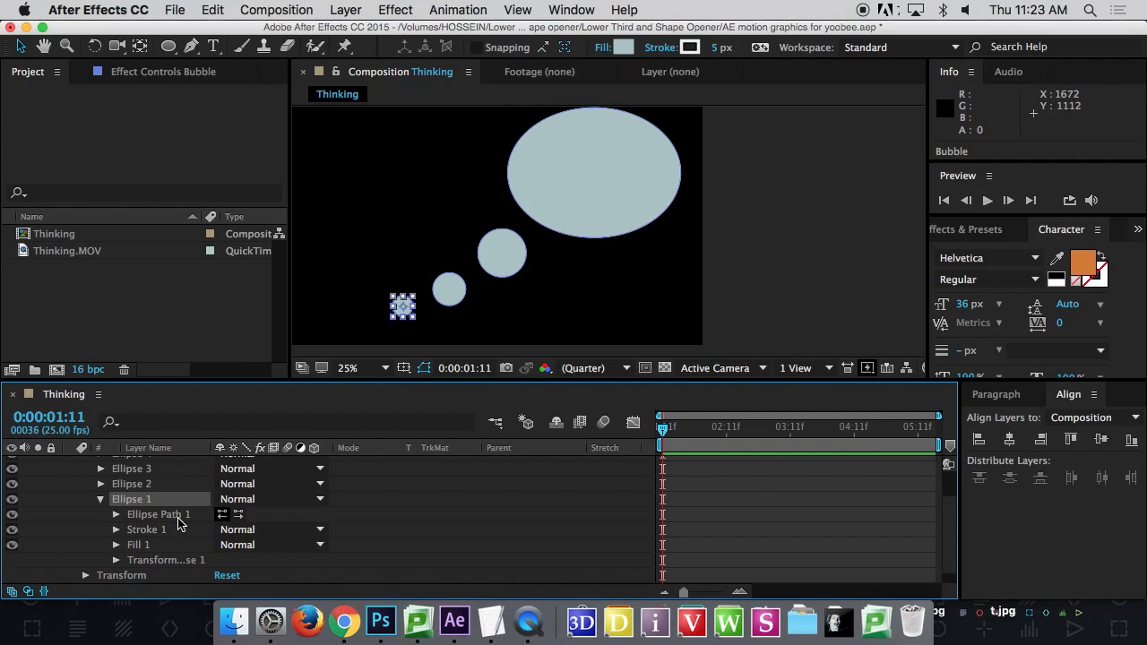
pyautogui.click(116, 514)
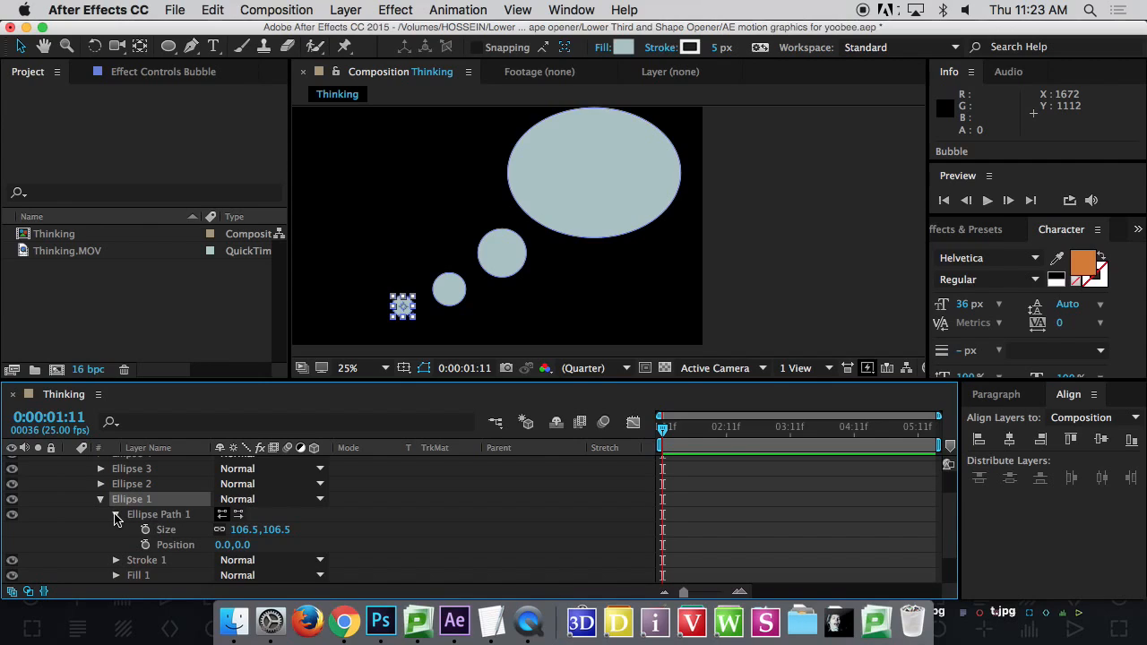
# Try a different Ellipse Path 1 size for the smallest circle and undo it.
pyautogui.moveTo(243, 536); pyautogui.dragTo(458, 547)
pyautogui.press('super+z')
pyautogui.click(451, 293)
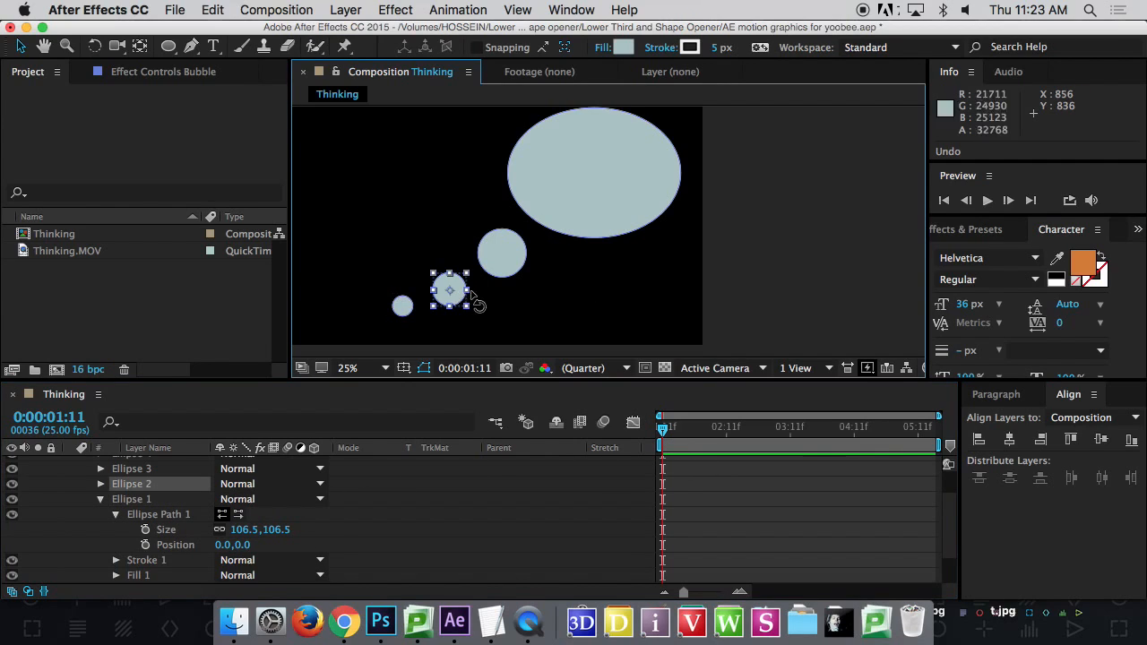
# Select the individual ellipses in the composition in turn to check which is which, ending on the second-smallest circle.
pyautogui.click(500, 262)
pyautogui.click(606, 204)
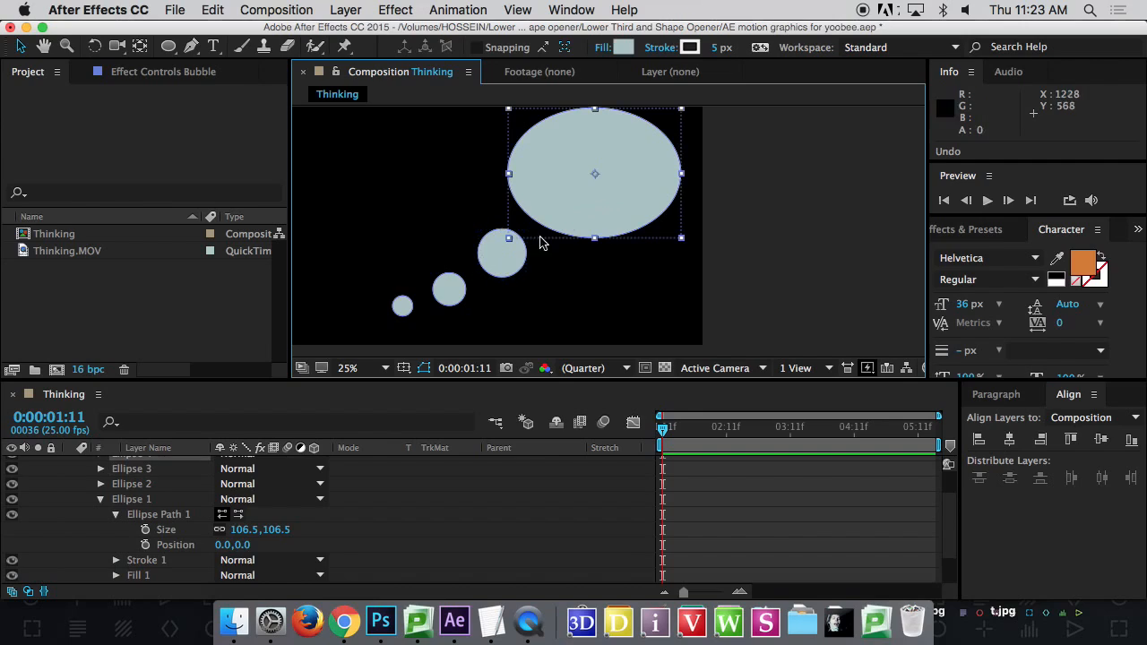
pyautogui.click(444, 296)
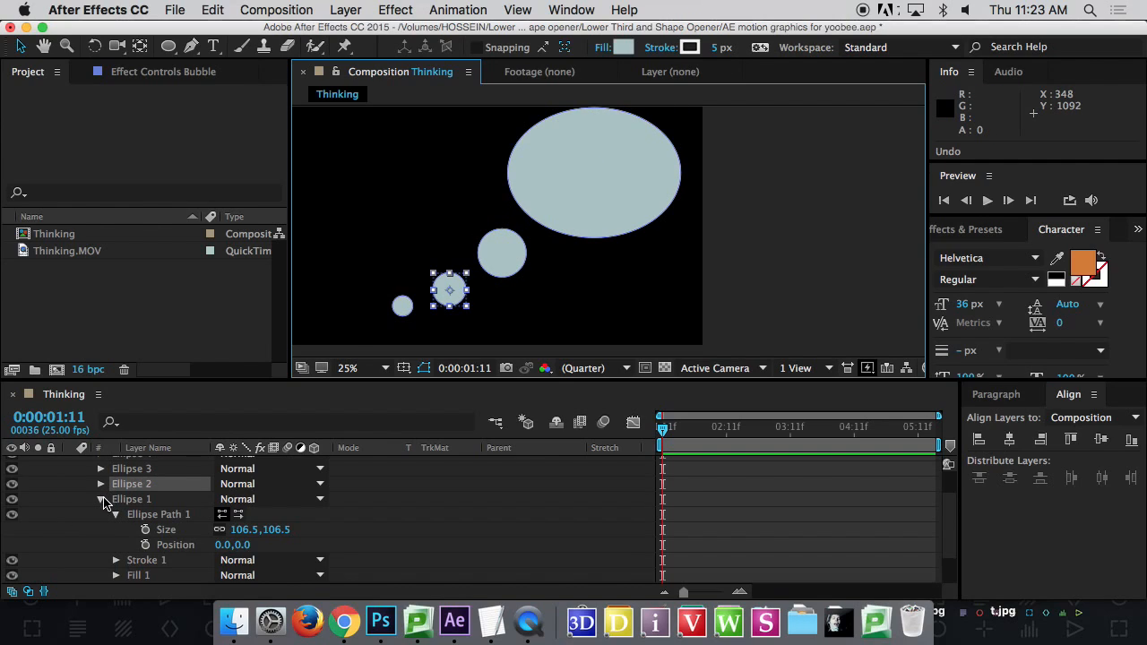
pyautogui.click(688, 444)
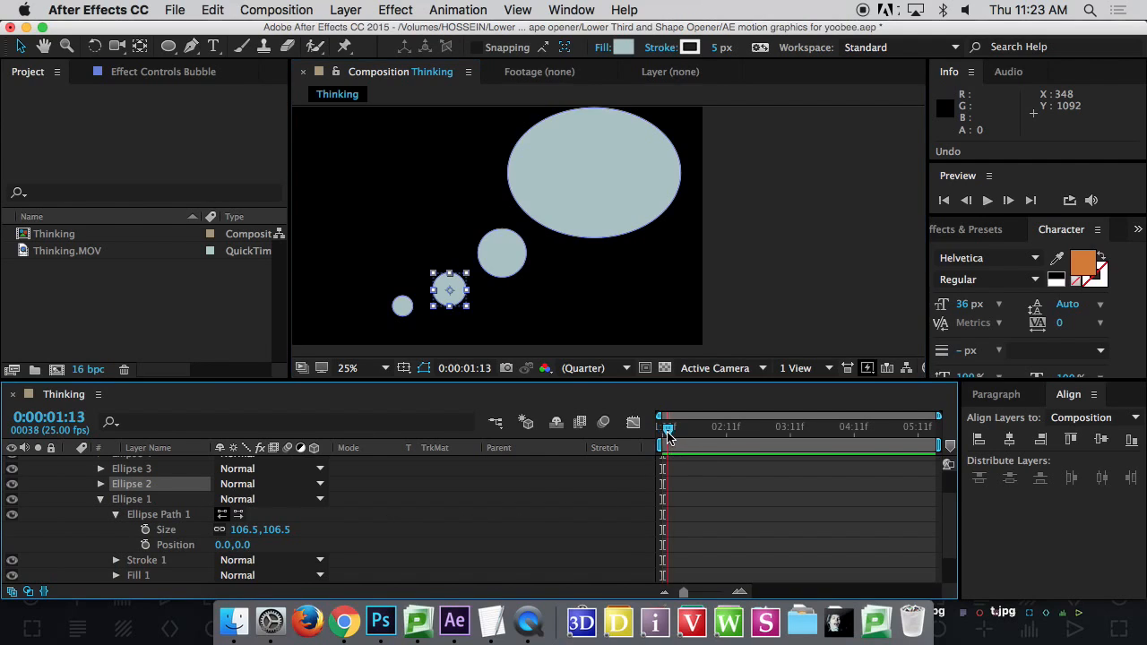
# Expand the Ellipse 2, Ellipse 3 and Ellipse 4 groups on the Bubble layer.
pyautogui.click(100, 484)
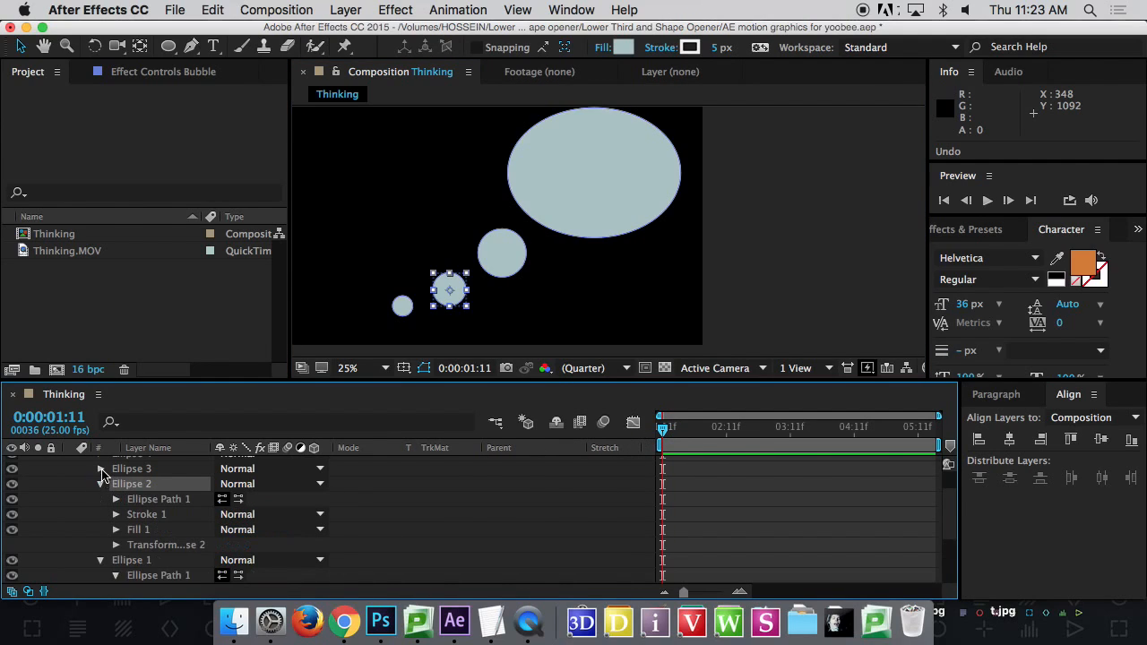
pyautogui.click(100, 469)
pyautogui.scroll(2, 114, 487)
pyautogui.click(101, 484)
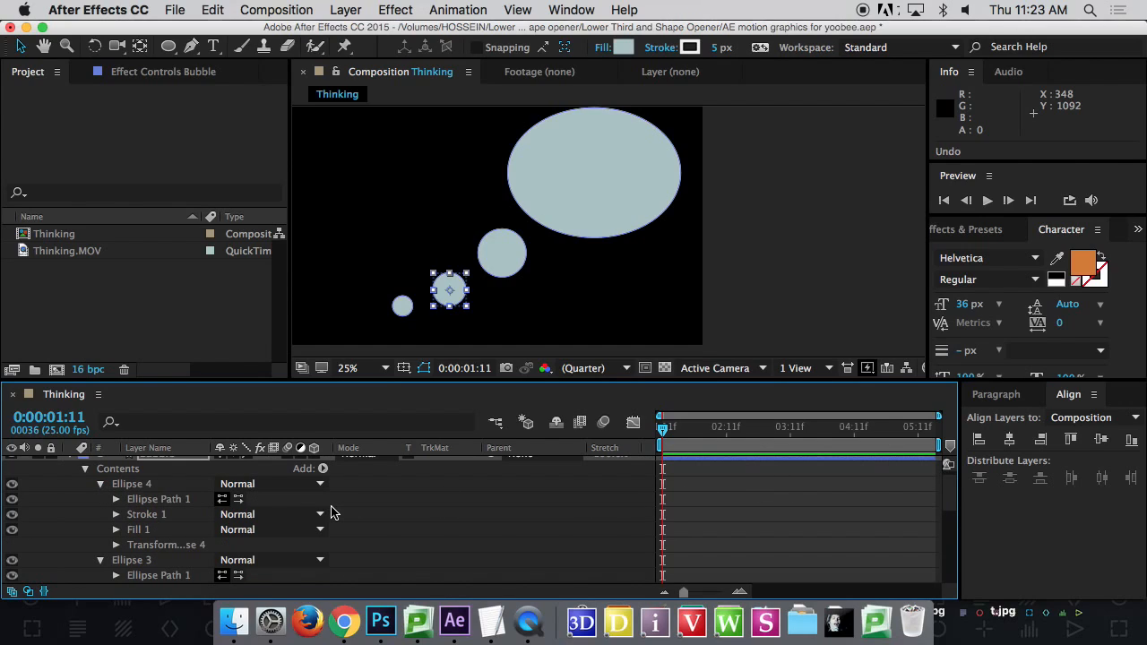
# Switch to Chrome, search for "tilde key" in a new tab and view the keyboard image showing its location.
pyautogui.click(345, 620)
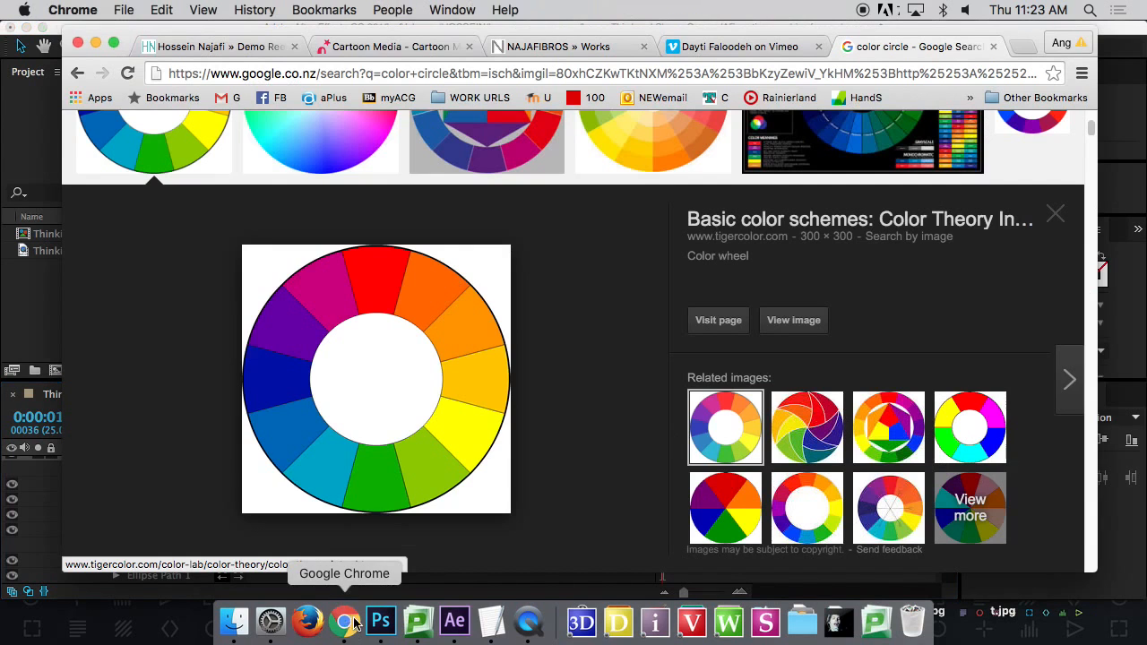
pyautogui.press('super+t')
pyautogui.write('tilde key')
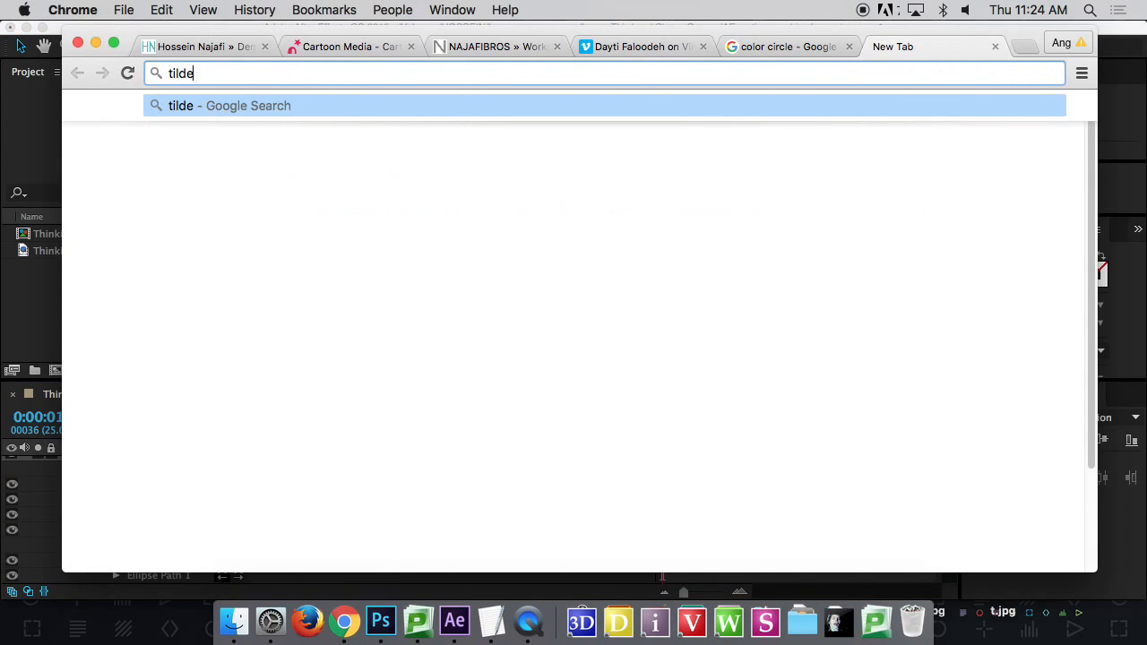
pyautogui.press('Return')
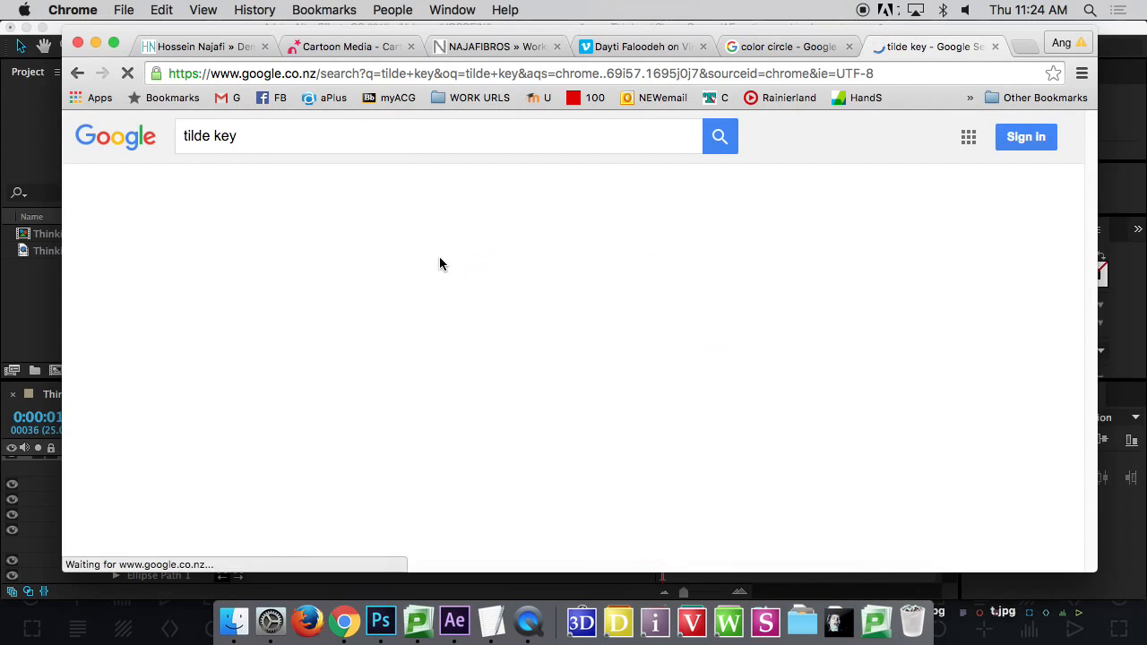
pyautogui.click(546, 301)
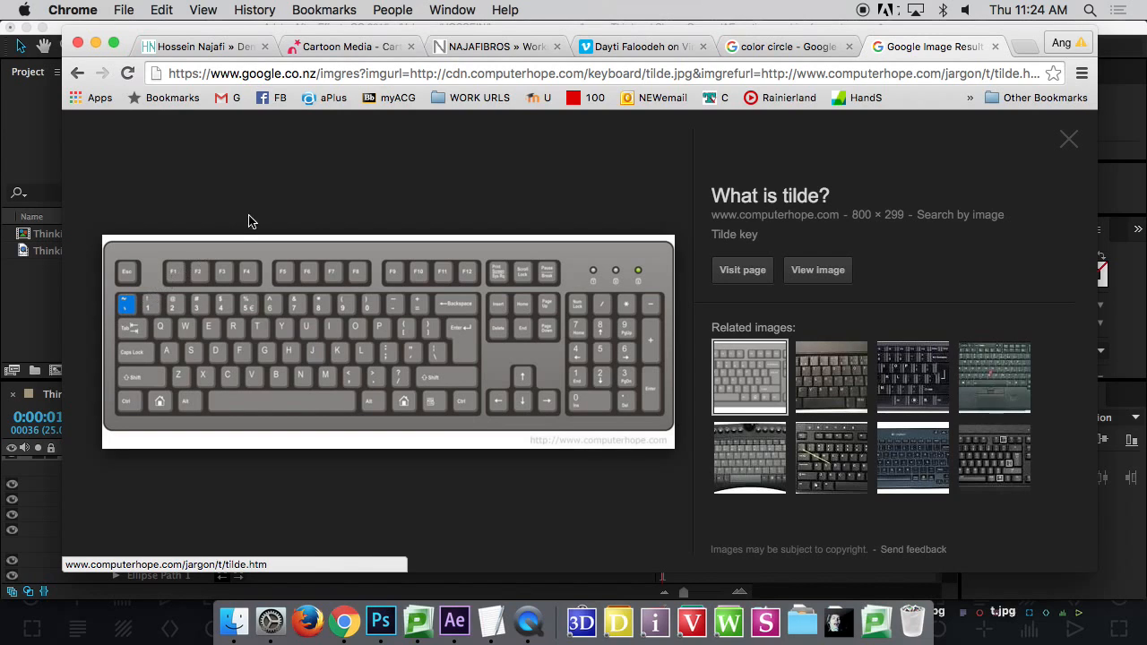
# Switch back to After Effects, recentre the composition in its maximized viewer, and restore the panel layout.
pyautogui.press('super+Tab')
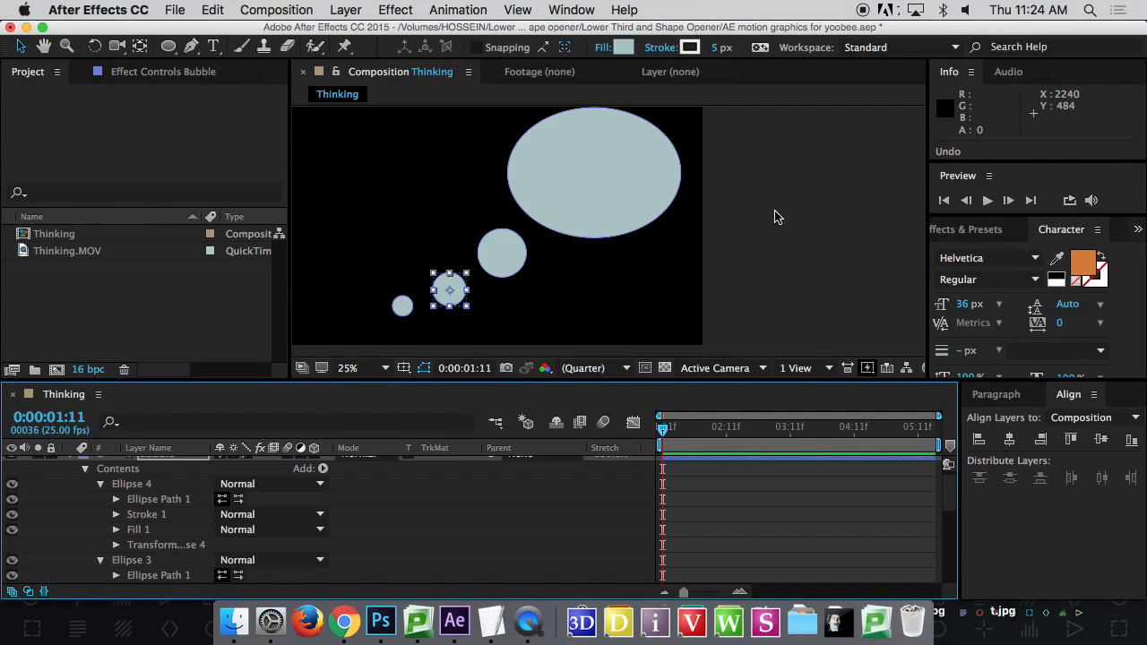
pyautogui.press('`')
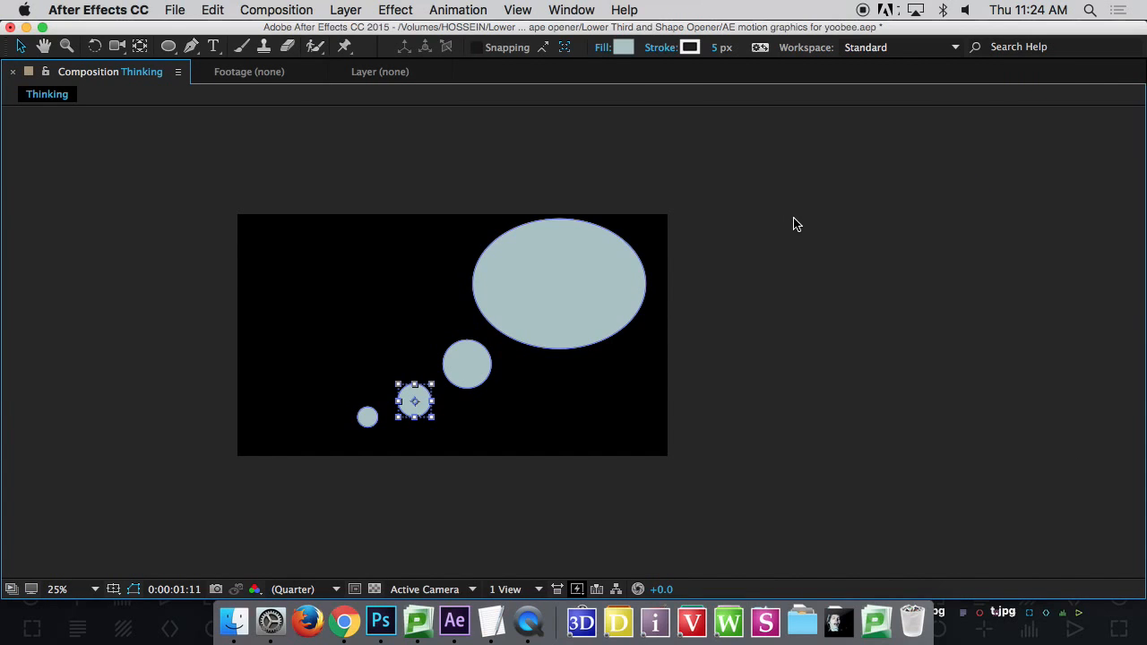
pyautogui.press('h')
pyautogui.moveTo(743, 246); pyautogui.dragTo(843, 229)
pyautogui.press('v')
pyautogui.press('`')
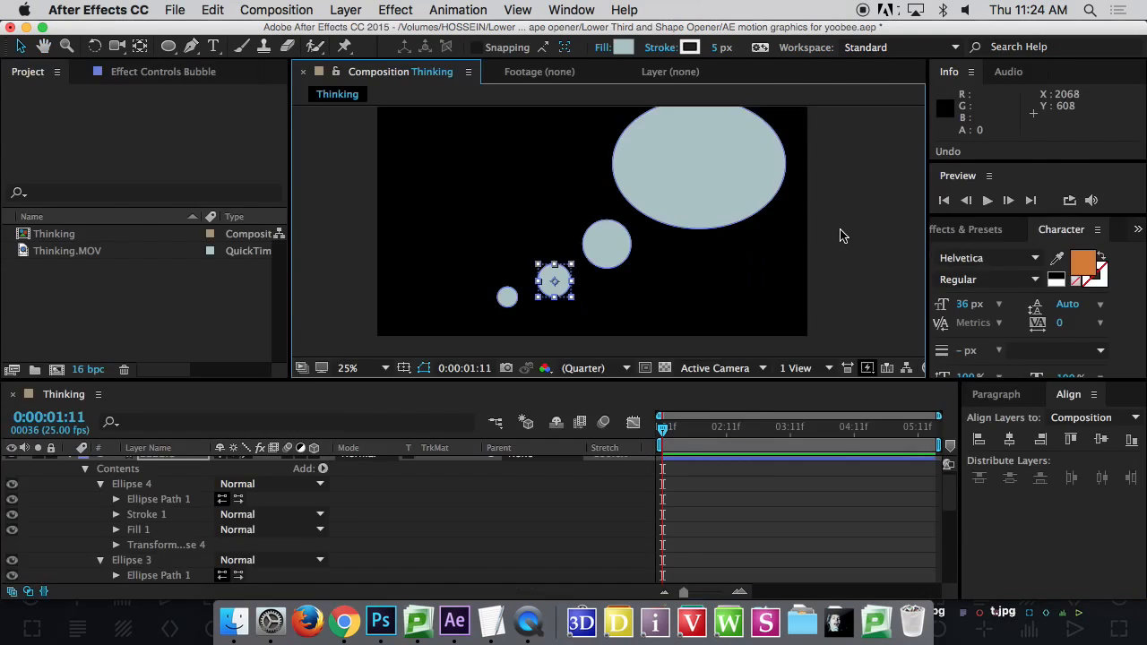
# Maximize and restore panels repeatedly, including the Thinking timeline, to demonstrate the full-window view.
pyautogui.press('`')
pyautogui.press('`')
pyautogui.press('`')
pyautogui.press('`')
pyautogui.press('`')
pyautogui.press('`')
pyautogui.press('`')
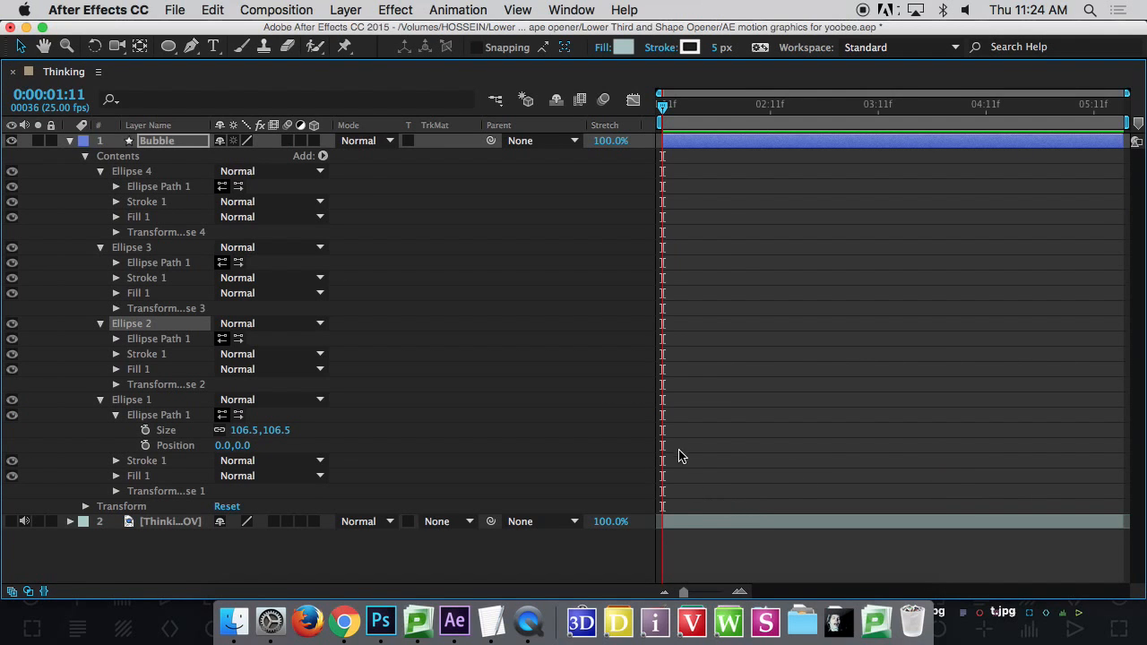
pyautogui.press('`')
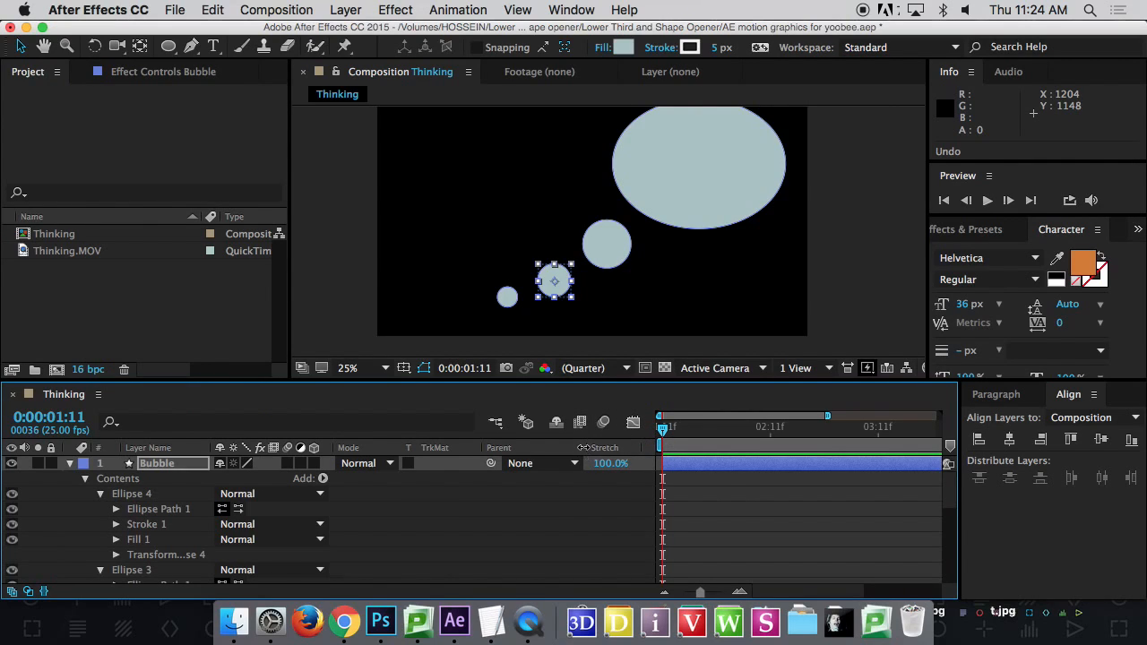
# Hide the layer switches, transfer controls and stretch columns in the Thinking timeline.
pyautogui.click(43, 592)
pyautogui.click(27, 592)
pyautogui.click(12, 595)
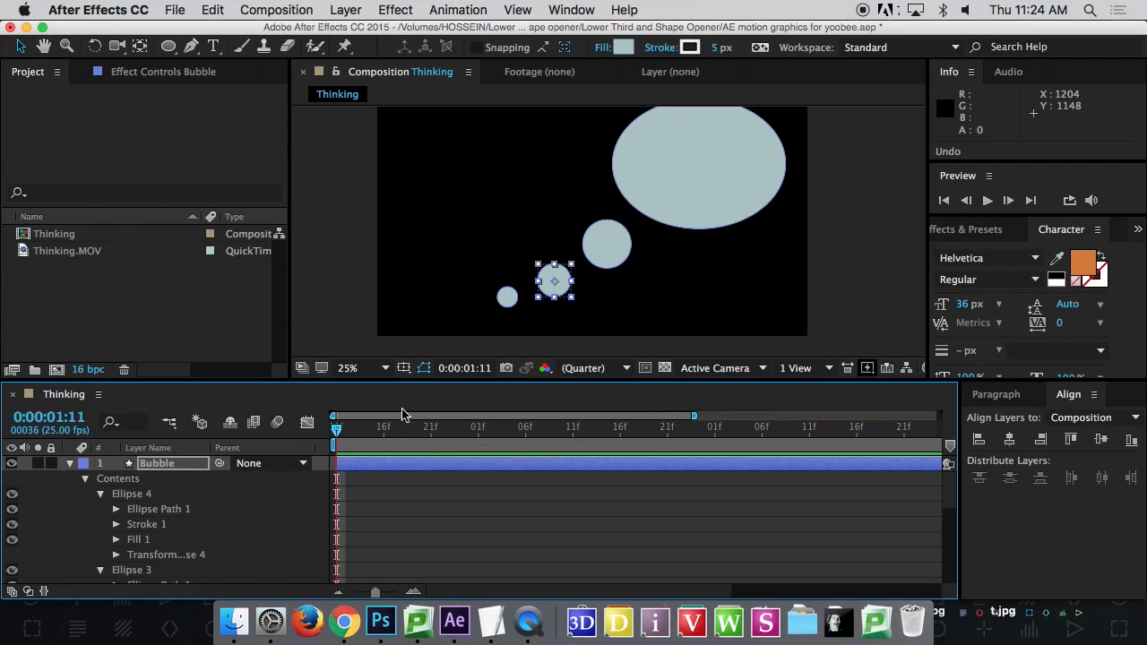
# Maximize the timeline and reveal the Ellipse Path 1 properties of Ellipse 2, Ellipse 3 and Ellipse 4.
pyautogui.press('`')
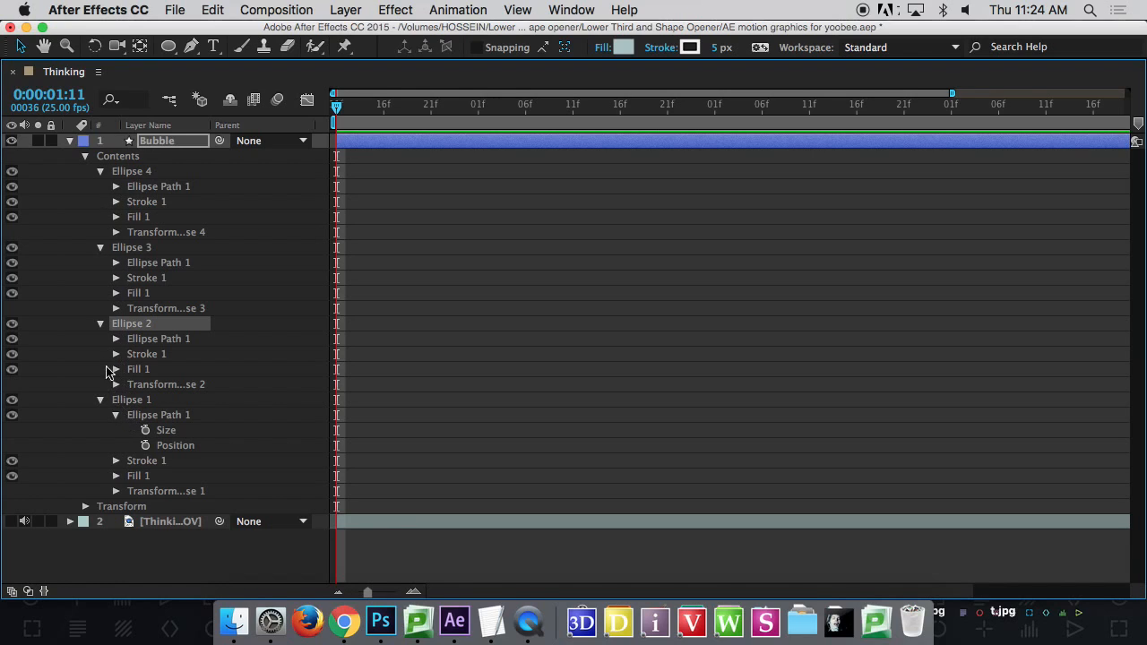
pyautogui.click(116, 339)
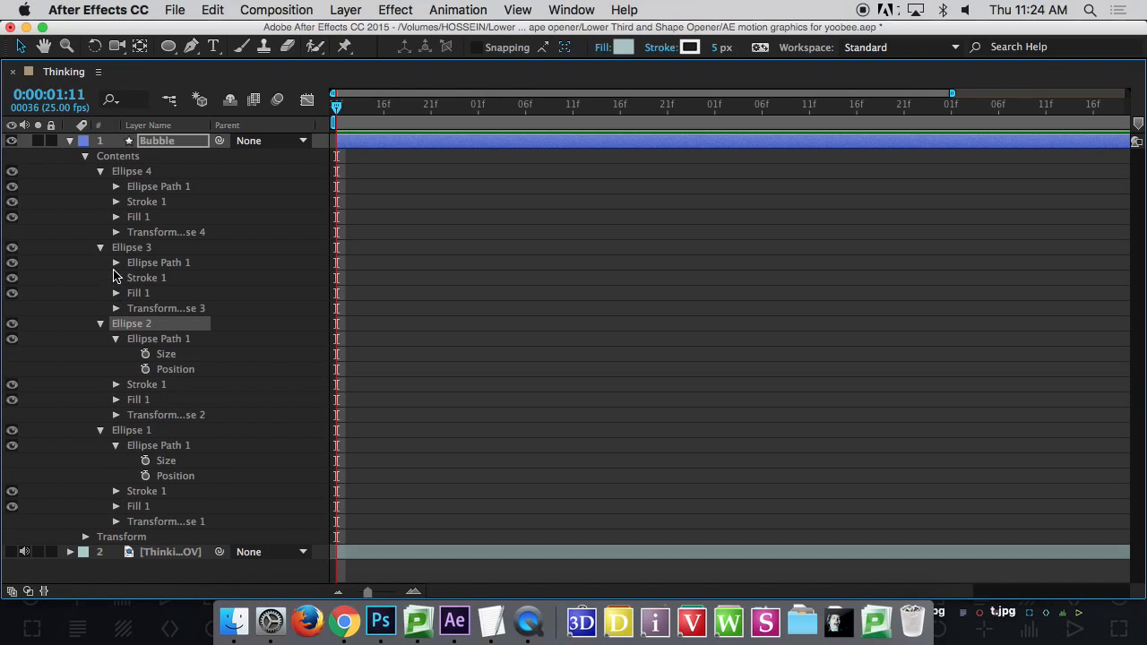
pyautogui.click(115, 262)
pyautogui.click(115, 187)
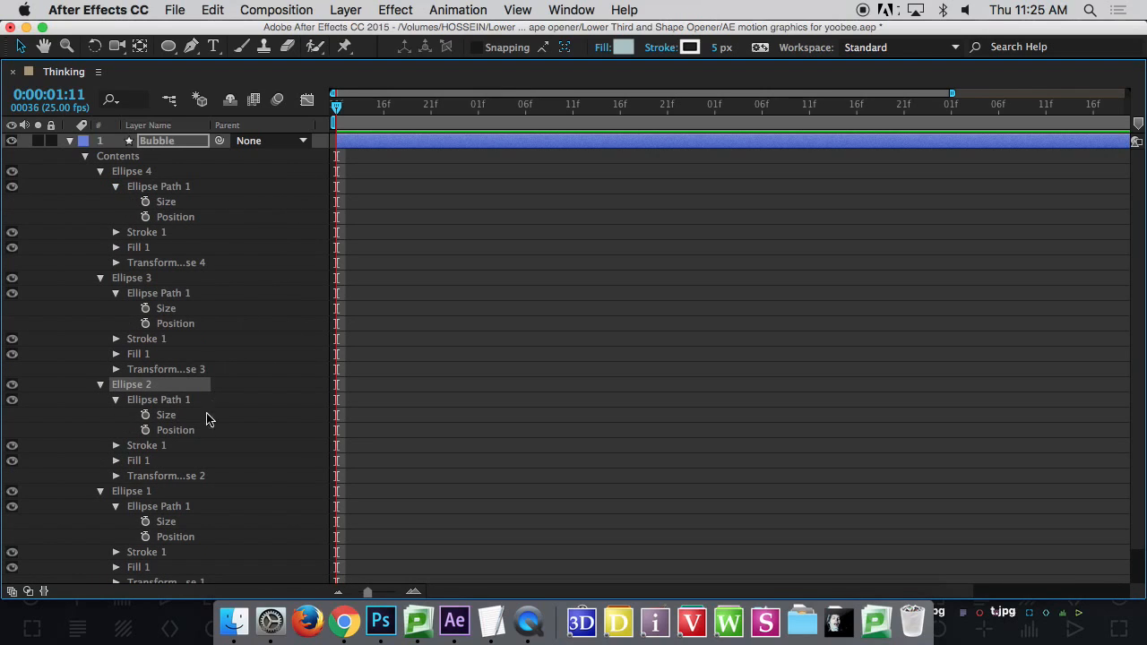
# Try the timeline's column groups, leaving the layer switches and property values shown and the mode and stretch columns hidden.
pyautogui.click(12, 593)
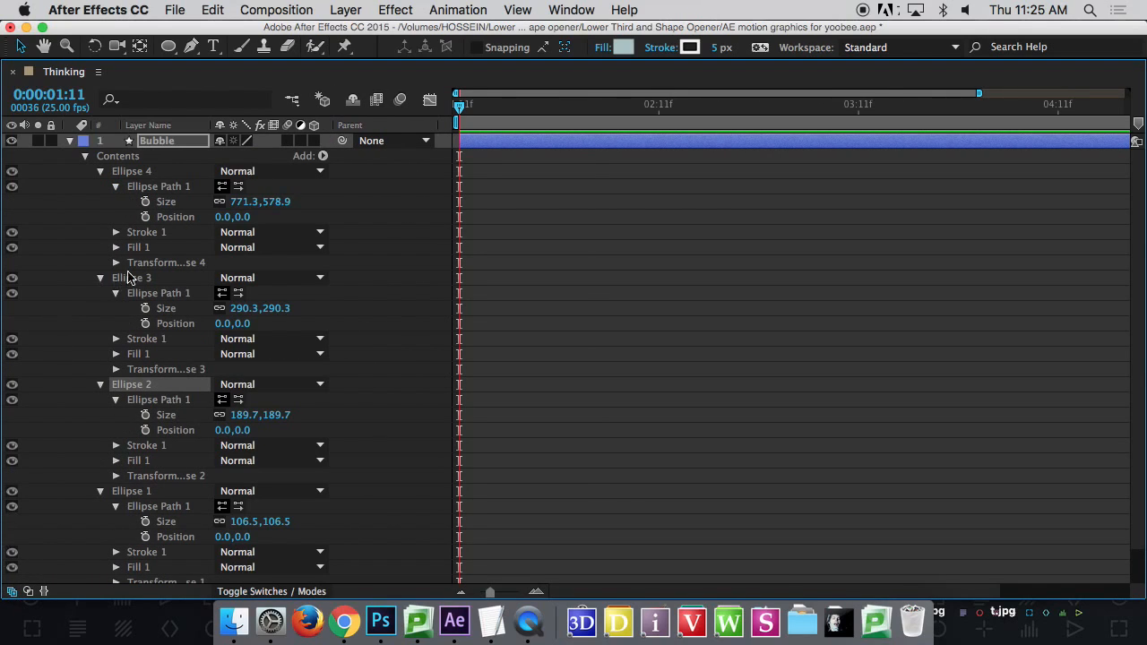
pyautogui.click(28, 592)
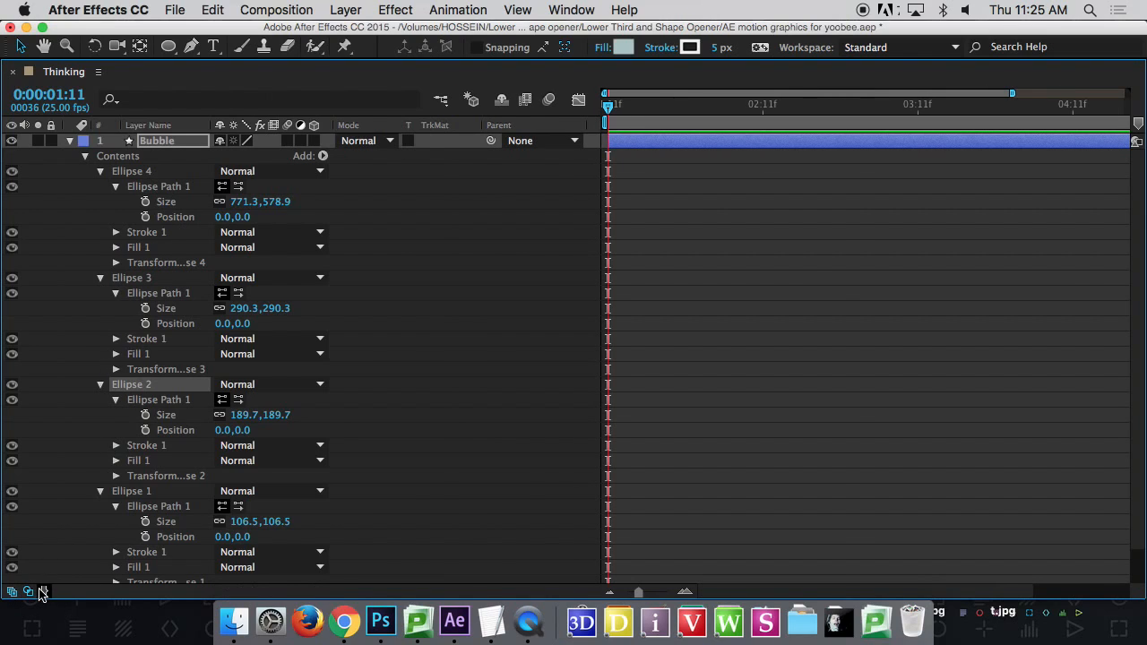
pyautogui.click(43, 591)
pyautogui.click(43, 592)
pyautogui.click(28, 591)
pyautogui.click(12, 591)
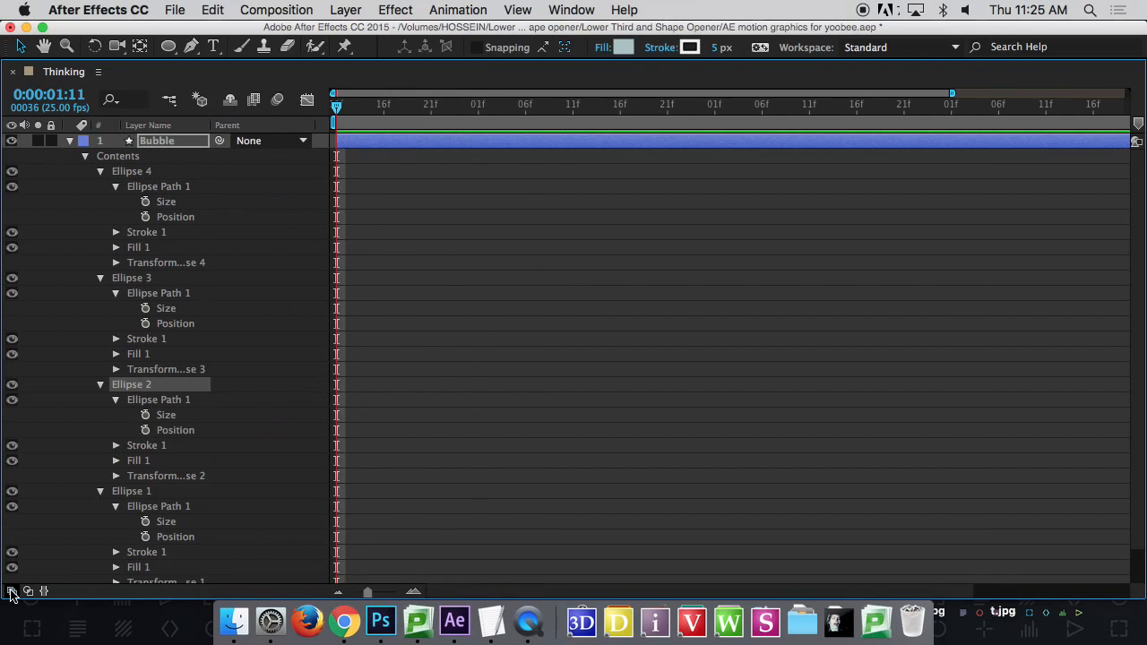
pyautogui.click(12, 592)
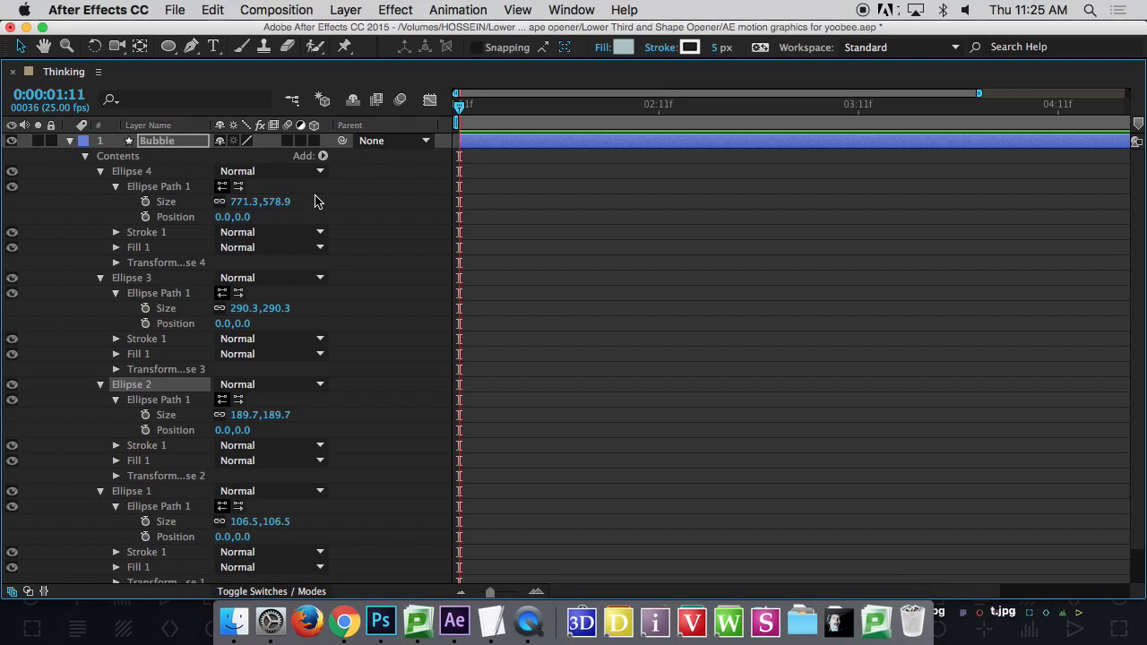
# Start Size keyframes at 0:00:01:11 for Ellipse Path 1 in all four ellipses.
pyautogui.click(145, 202)
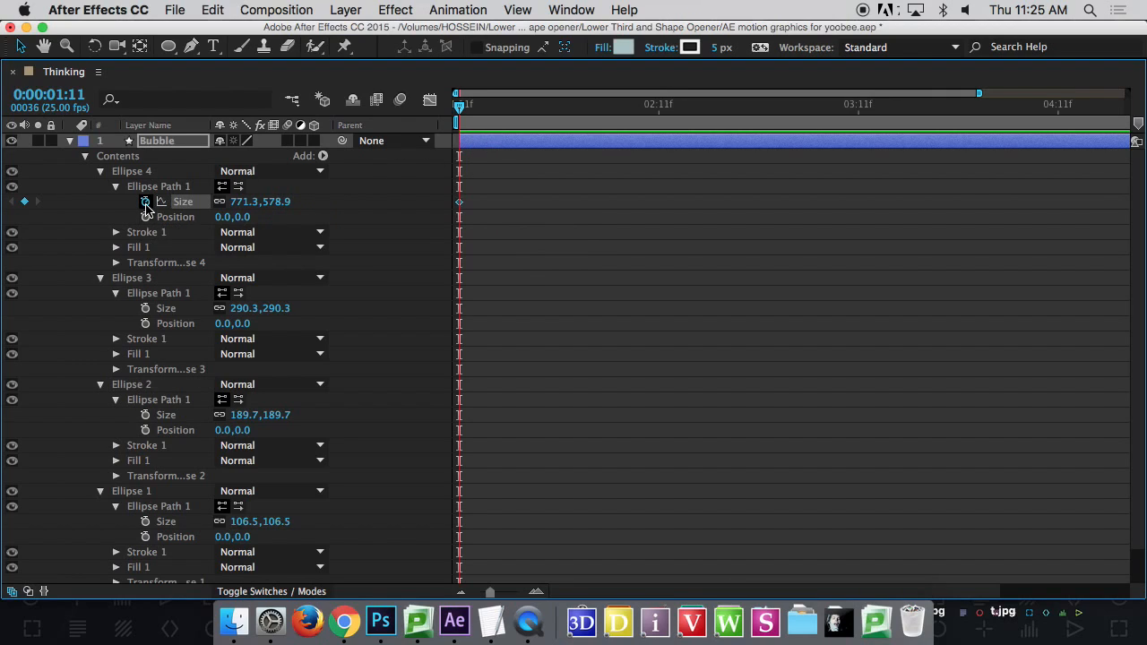
pyautogui.click(145, 308)
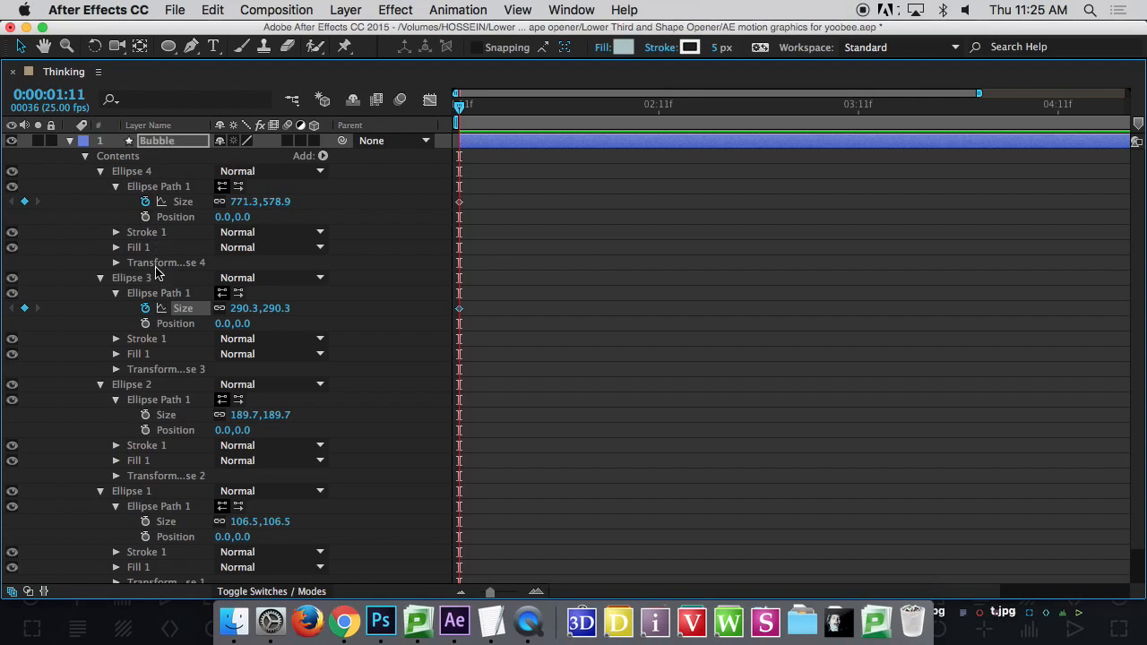
pyautogui.click(145, 414)
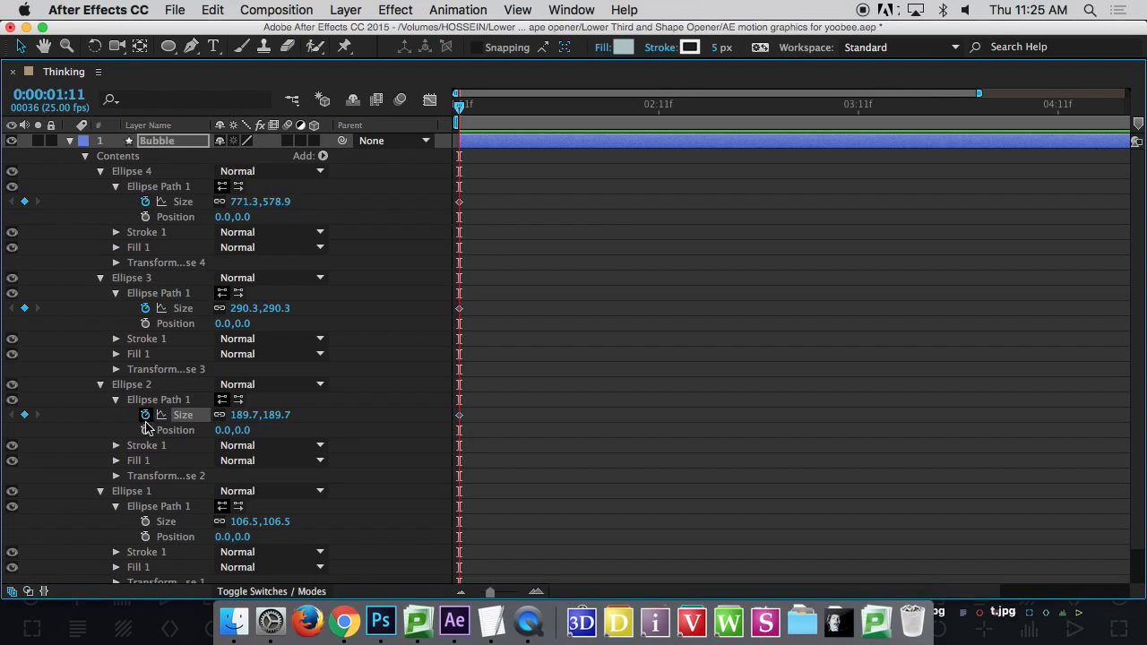
pyautogui.click(146, 521)
# Place the playhead at 0:00:02:01 and shift all four ellipse Size keyframes together to just before it.
pyautogui.moveTo(517, 174); pyautogui.dragTo(482, 246)
pyautogui.moveTo(461, 108); pyautogui.dragTo(579, 108)
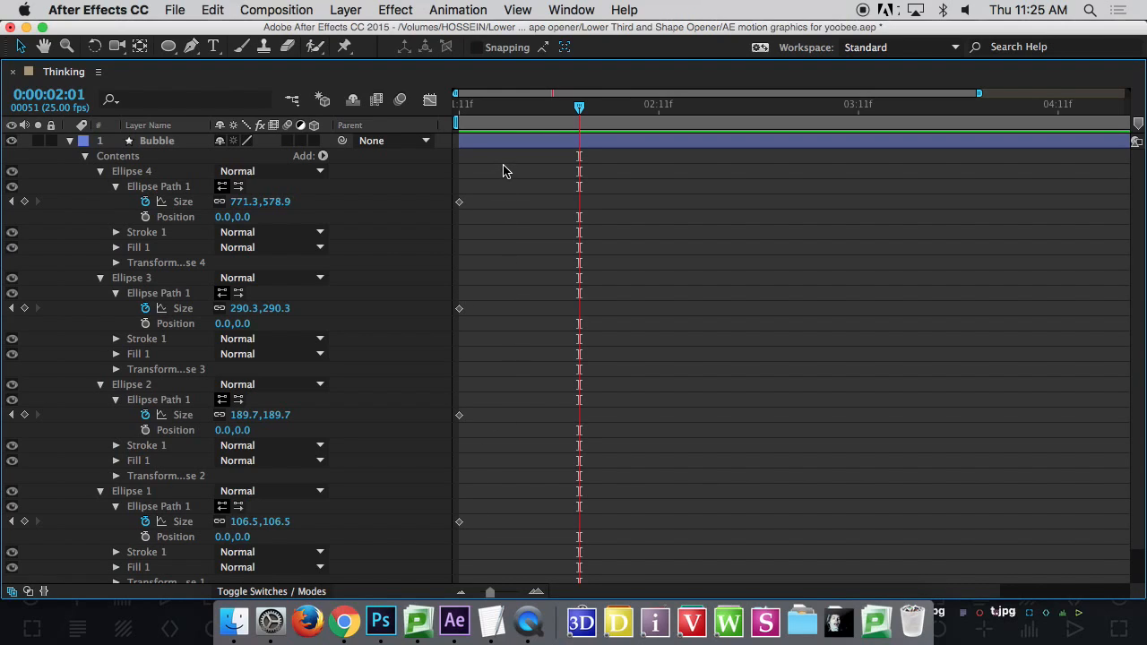
pyautogui.moveTo(503, 170); pyautogui.dragTo(426, 569)
pyautogui.click(541, 170)
pyautogui.moveTo(526, 170); pyautogui.dragTo(419, 591)
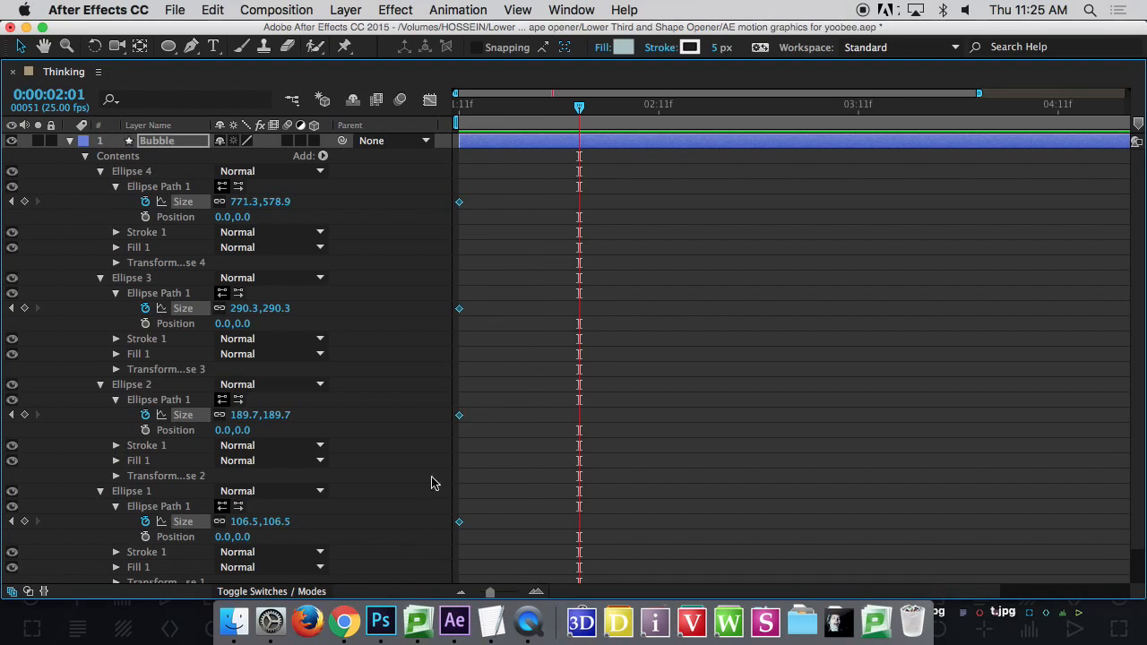
pyautogui.moveTo(458, 206); pyautogui.dragTo(561, 213)
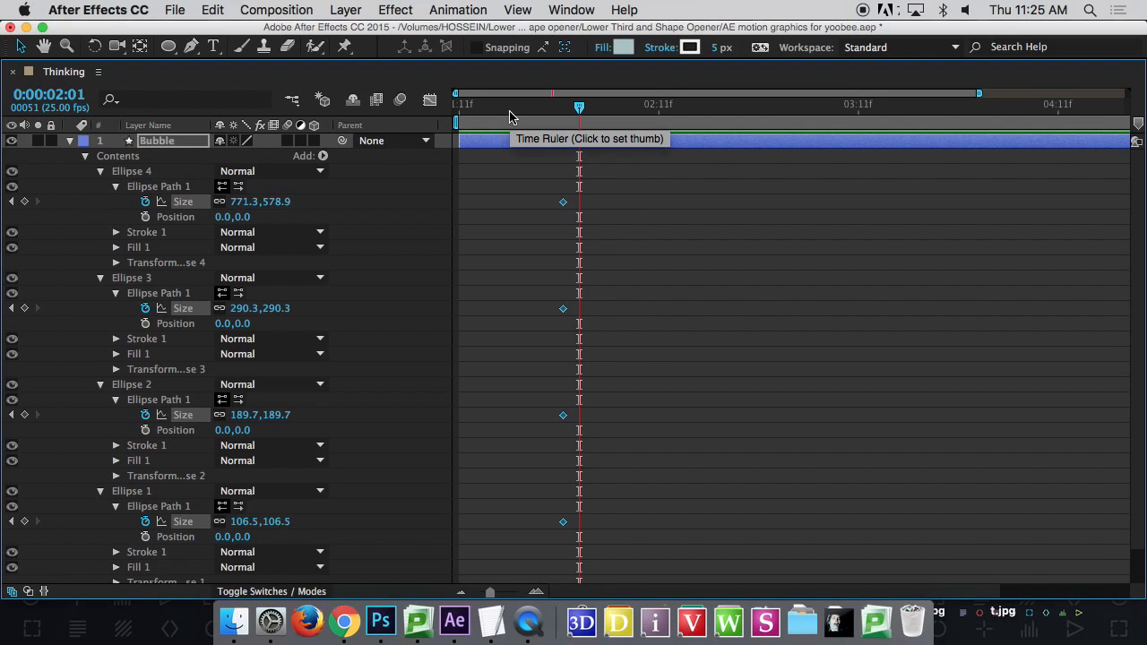
# Return to 0:00:01:11 and set the Ellipse Path 1 Size of Ellipse 4 and Ellipse 3 to 0.
pyautogui.moveTo(508, 117); pyautogui.dragTo(445, 123)
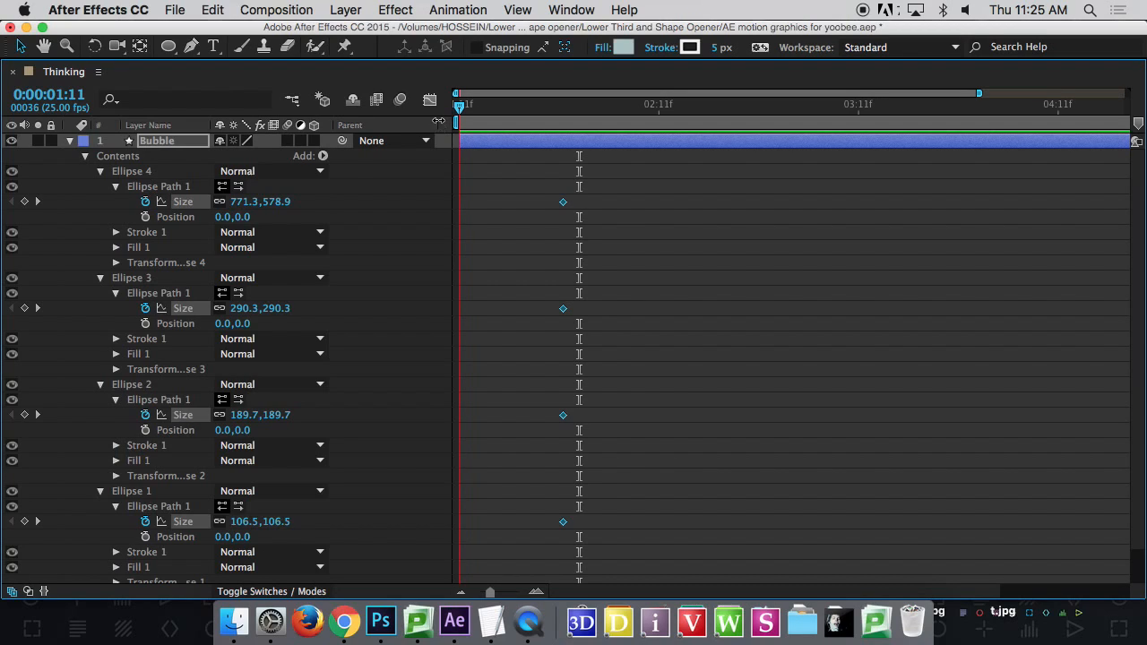
pyautogui.click(246, 205)
pyautogui.write('0')
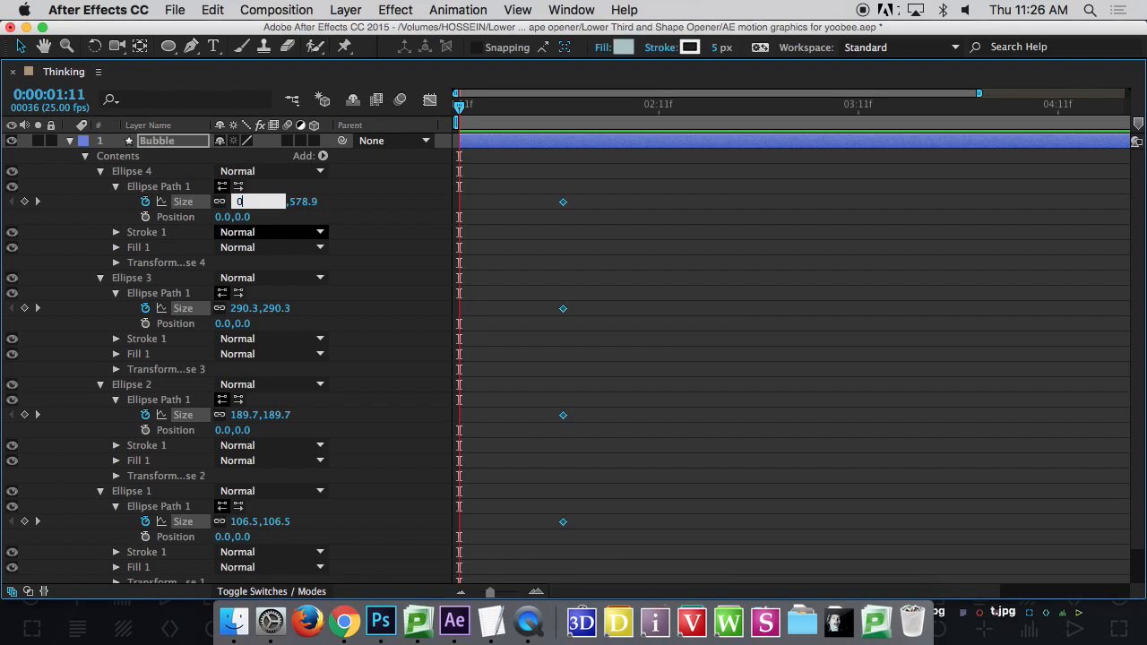
pyautogui.press('Return')
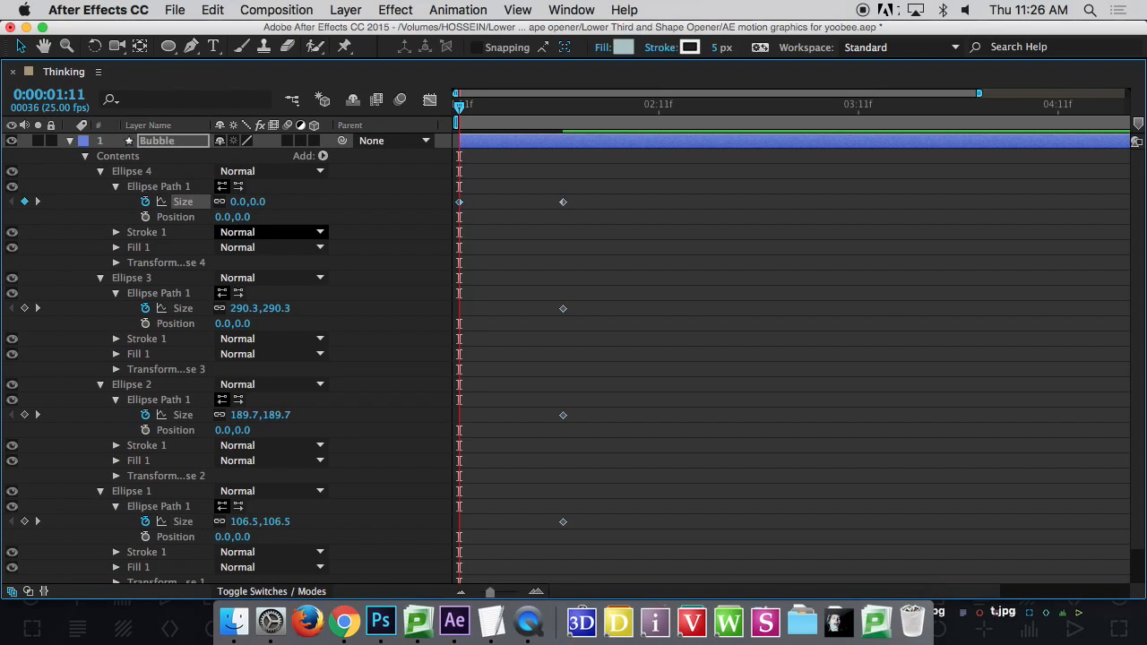
pyautogui.click(242, 308)
pyautogui.write('0')
pyautogui.press('Return')
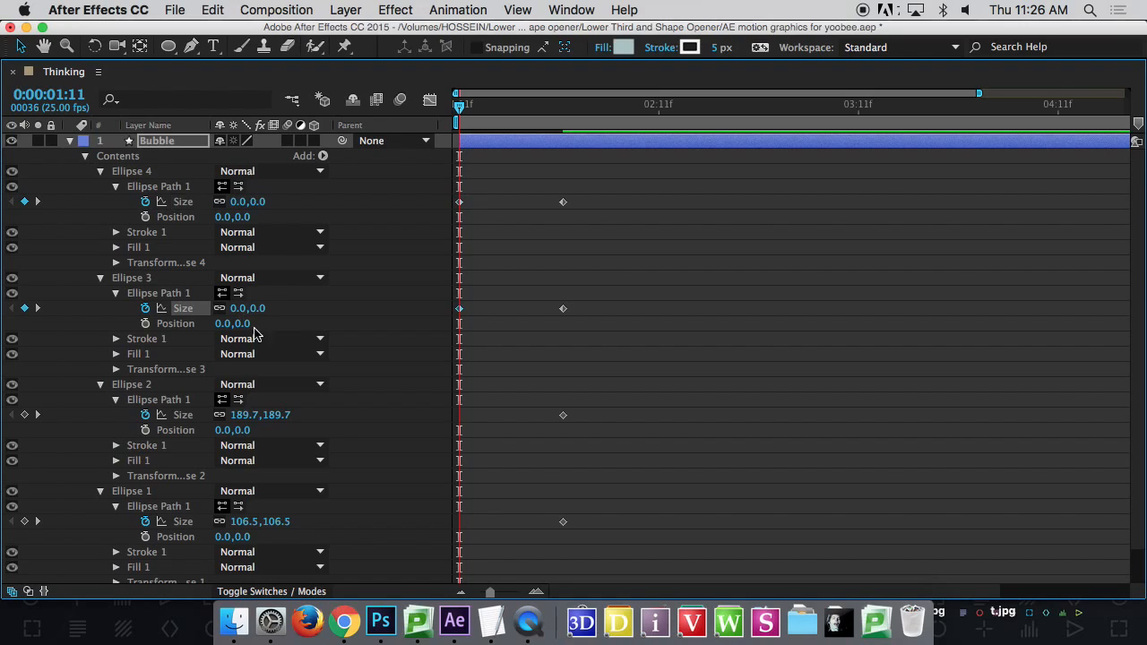
# Set the Ellipse Path 1 Size of Ellipse 2 and Ellipse 1 to 0 and restore the panel layout.
pyautogui.click(240, 416)
pyautogui.write('0')
pyautogui.press('Return')
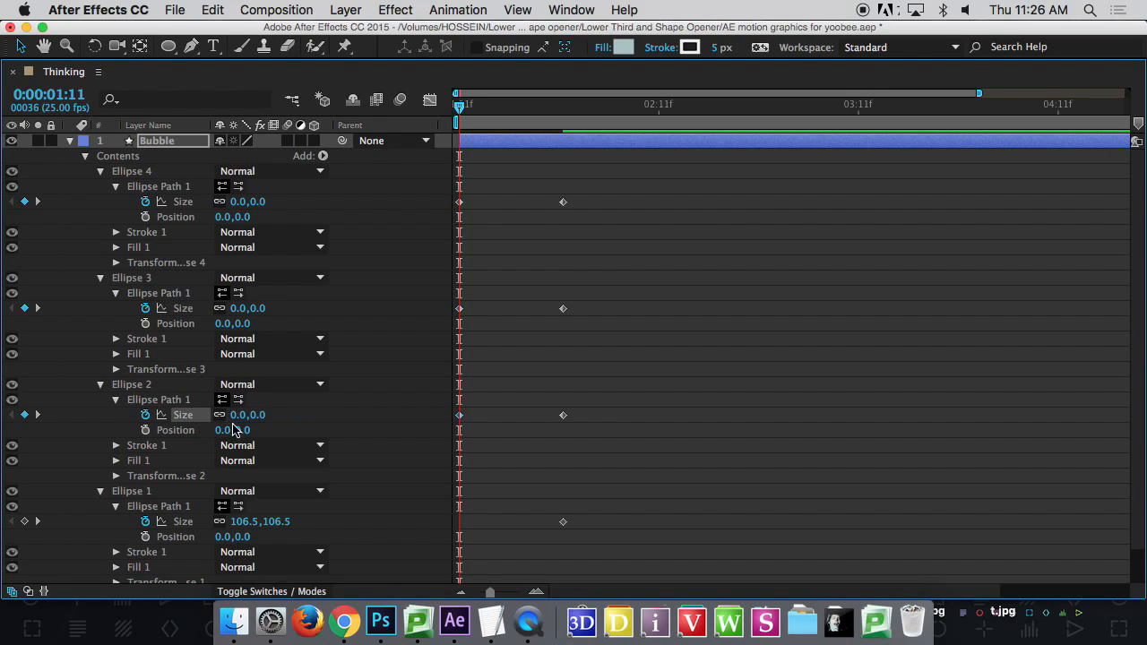
pyautogui.click(242, 525)
pyautogui.write('0')
pyautogui.press('Return')
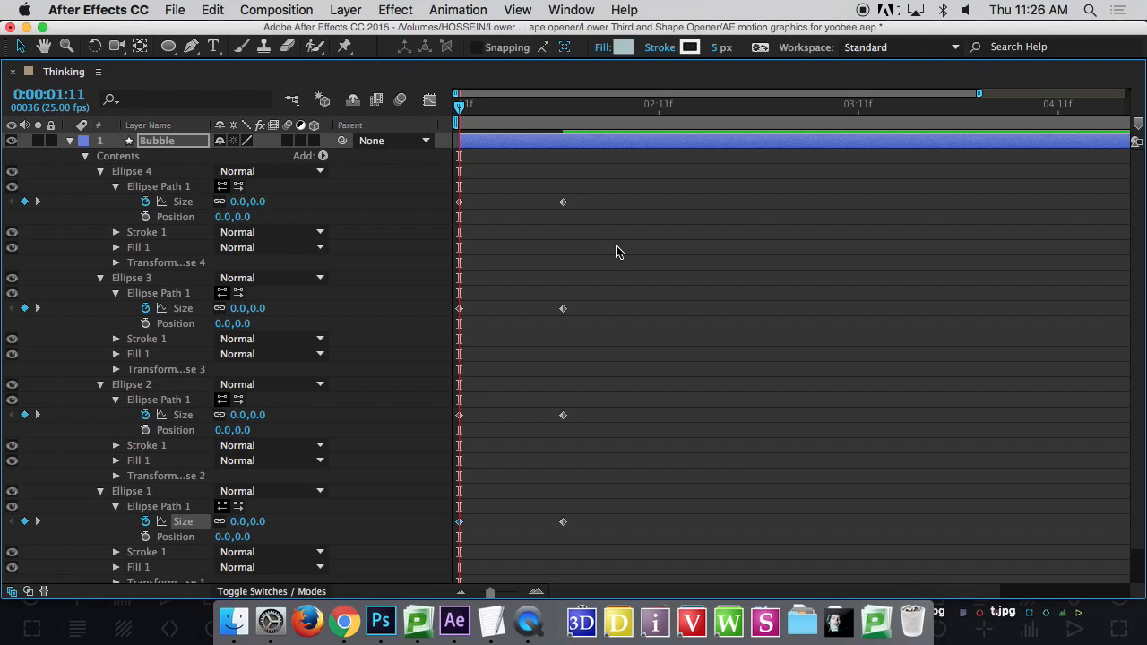
pyautogui.press('`')
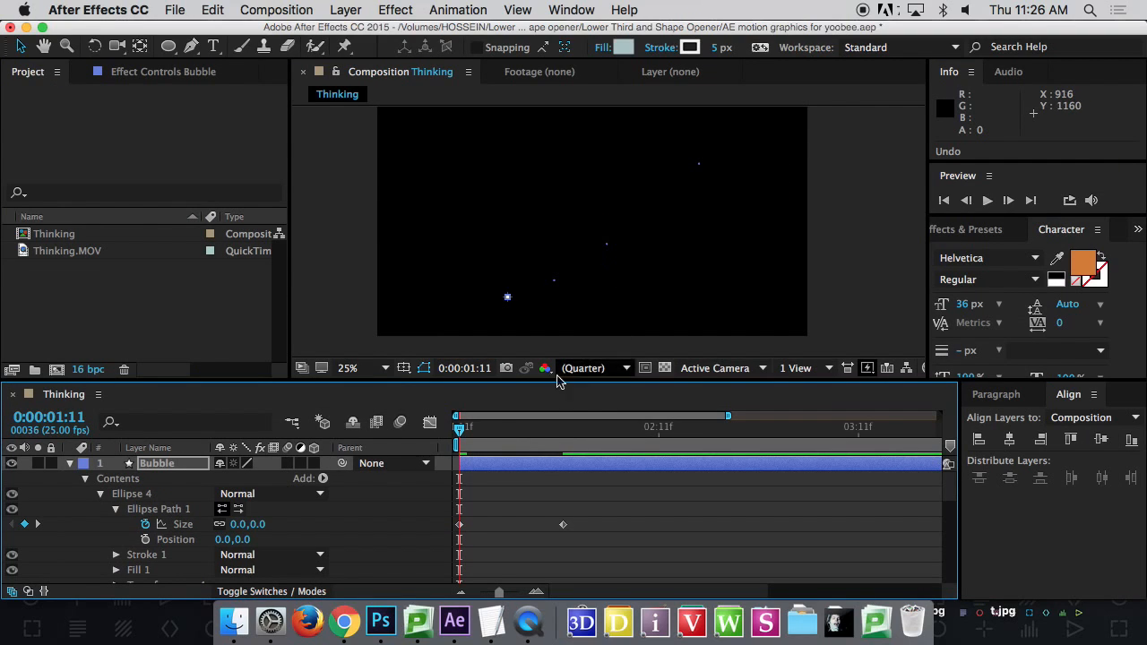
# Review the paired Size keyframes at 0:00:01:24 in the enlarged timeline, selecting those of Ellipse 1 and Ellipse 2 in turn.
pyautogui.moveTo(470, 431); pyautogui.dragTo(566, 439)
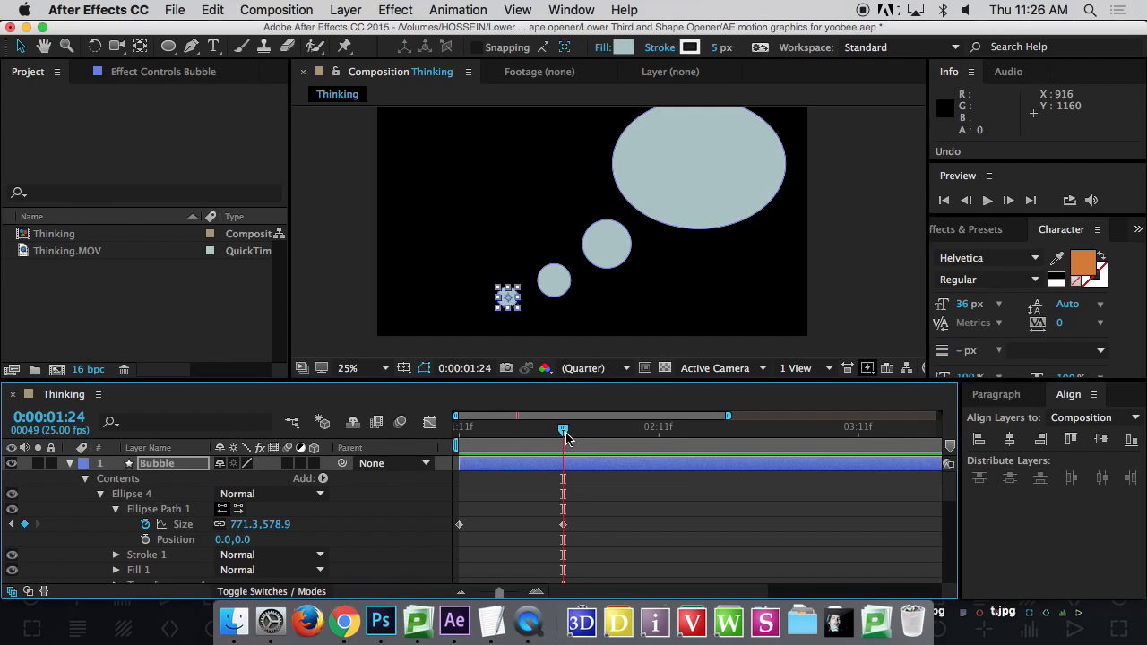
pyautogui.press('`')
pyautogui.click(591, 254)
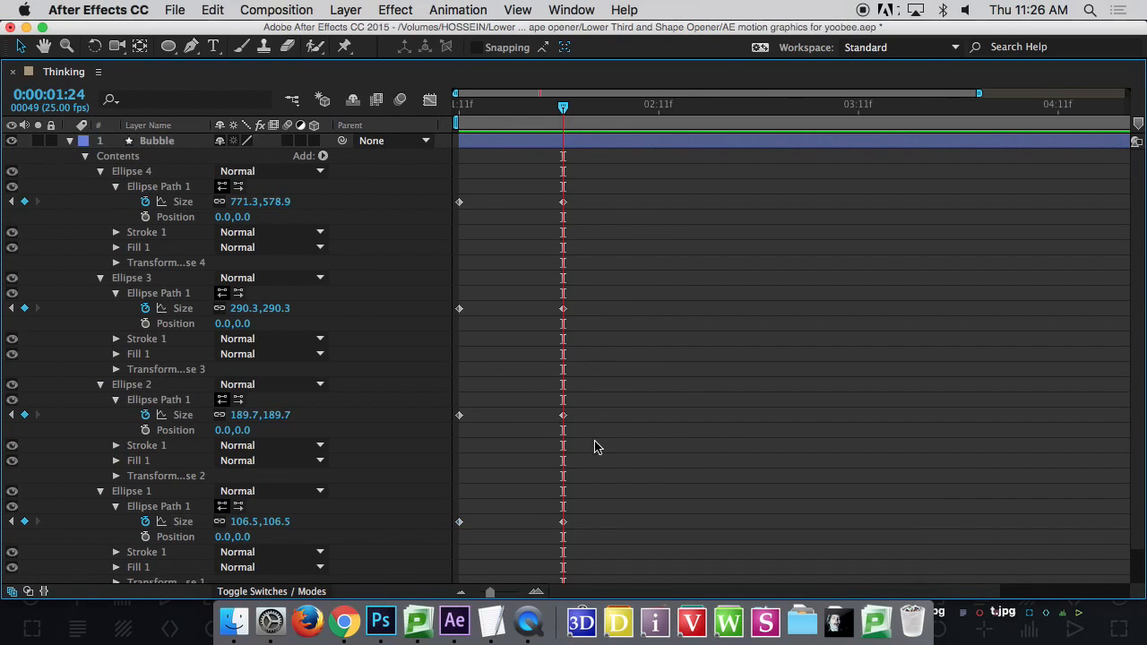
pyautogui.moveTo(617, 514); pyautogui.dragTo(447, 540)
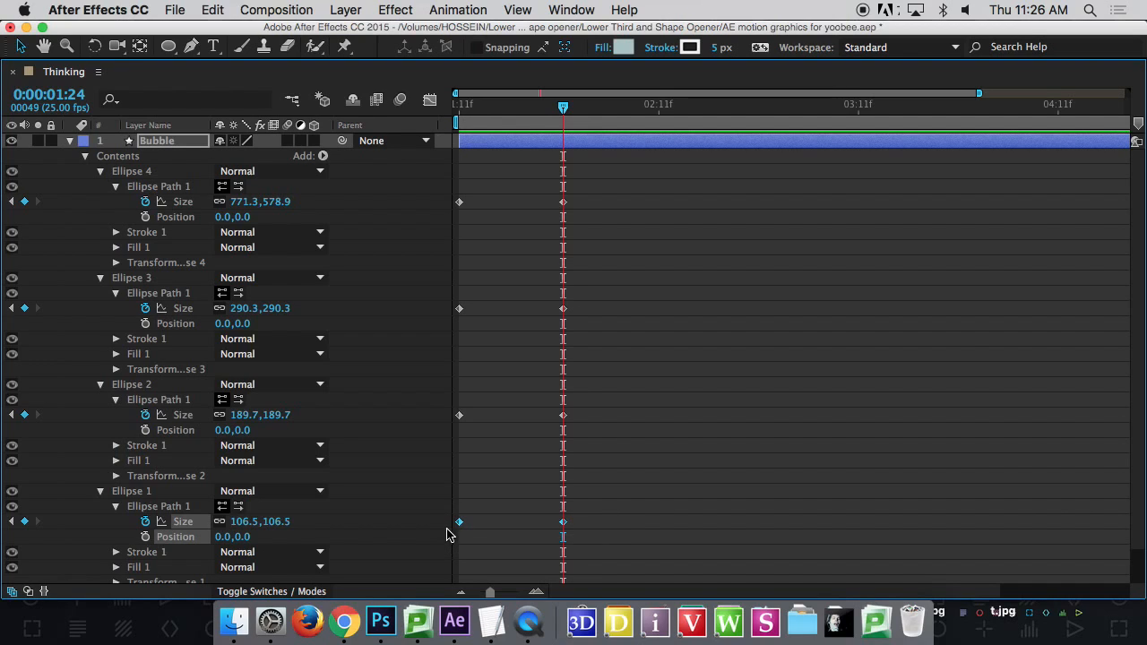
pyautogui.moveTo(592, 398); pyautogui.dragTo(456, 435)
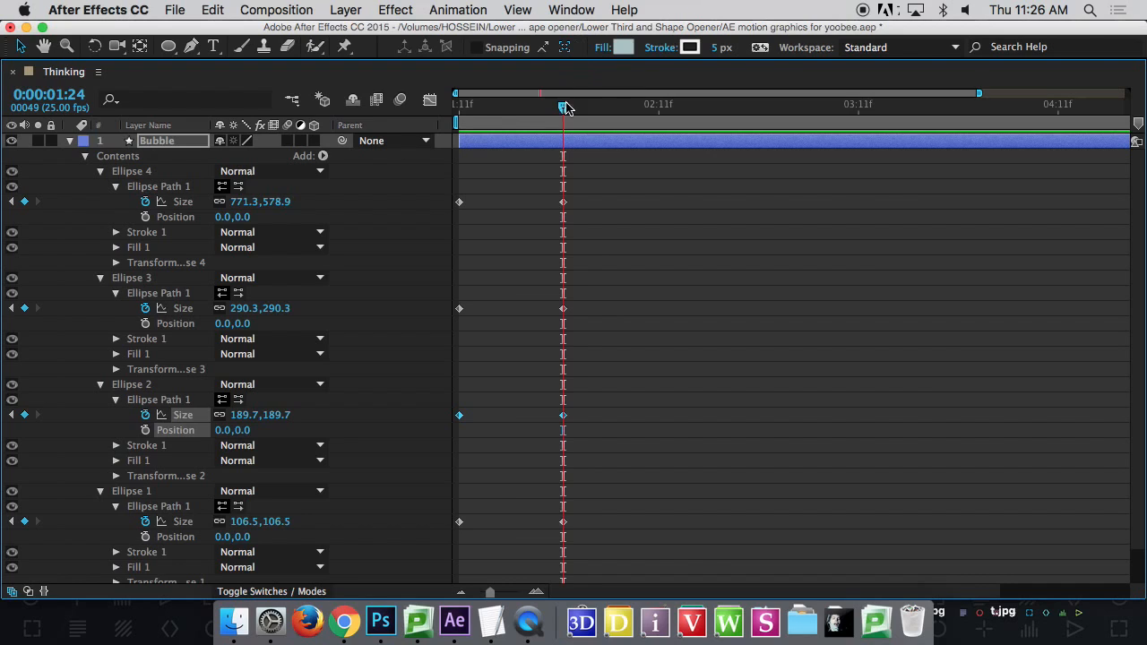
# Return the playhead to 0:00:01:11 and preview all four ellipses growing together.
pyautogui.moveTo(567, 108); pyautogui.dragTo(455, 111)
pyautogui.press('`')
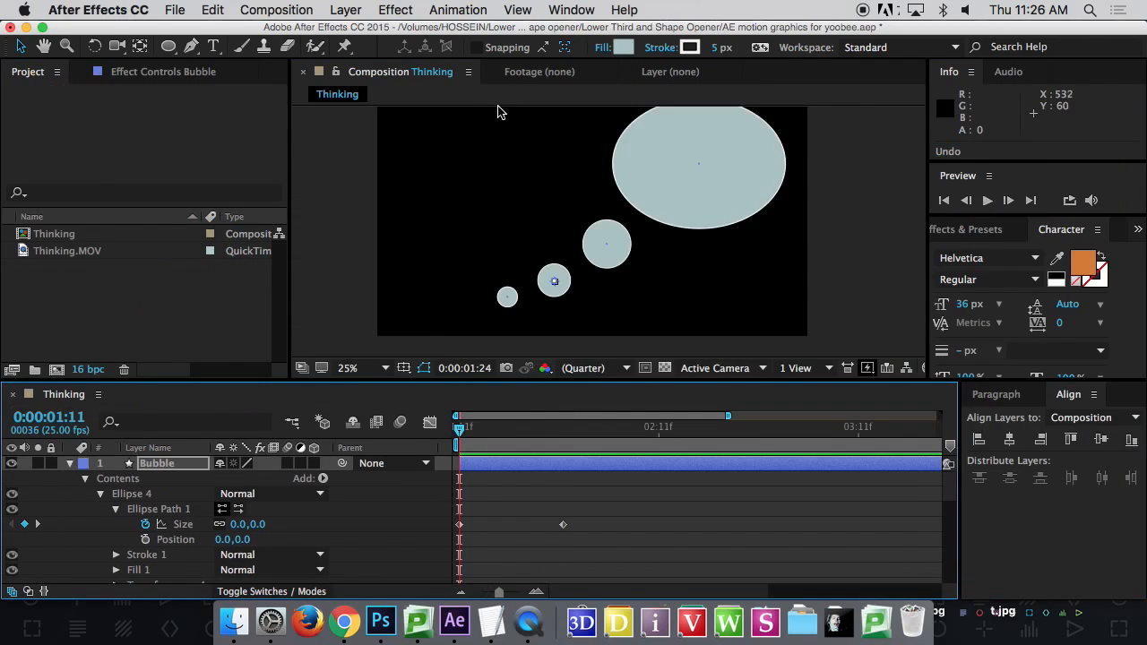
pyautogui.press('space')
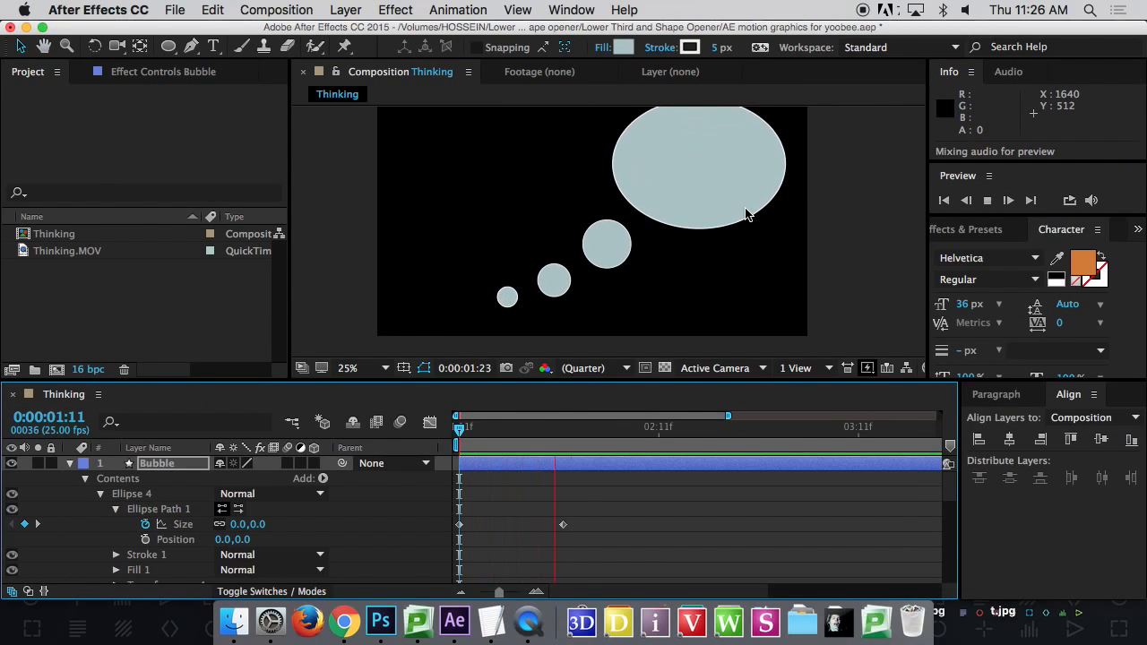
pyautogui.press('space')
pyautogui.press('Home')
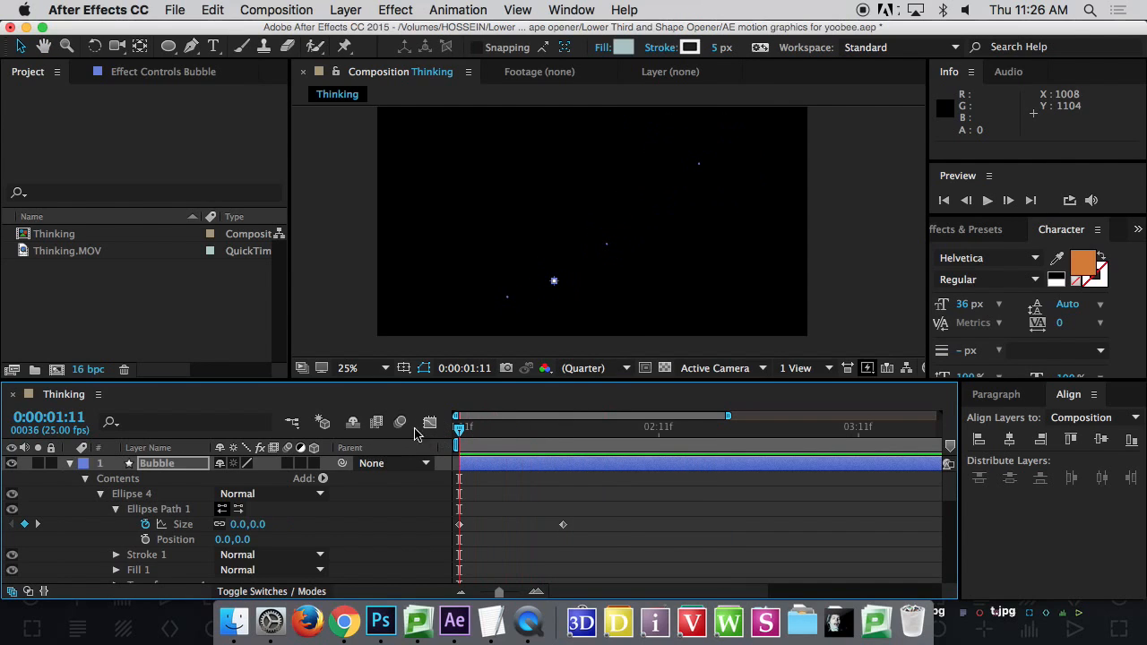
# Shift the end Size keyframes of all four ellipses together to 0:00:01:21.
pyautogui.press('`')
pyautogui.press('`')
pyautogui.press('`')
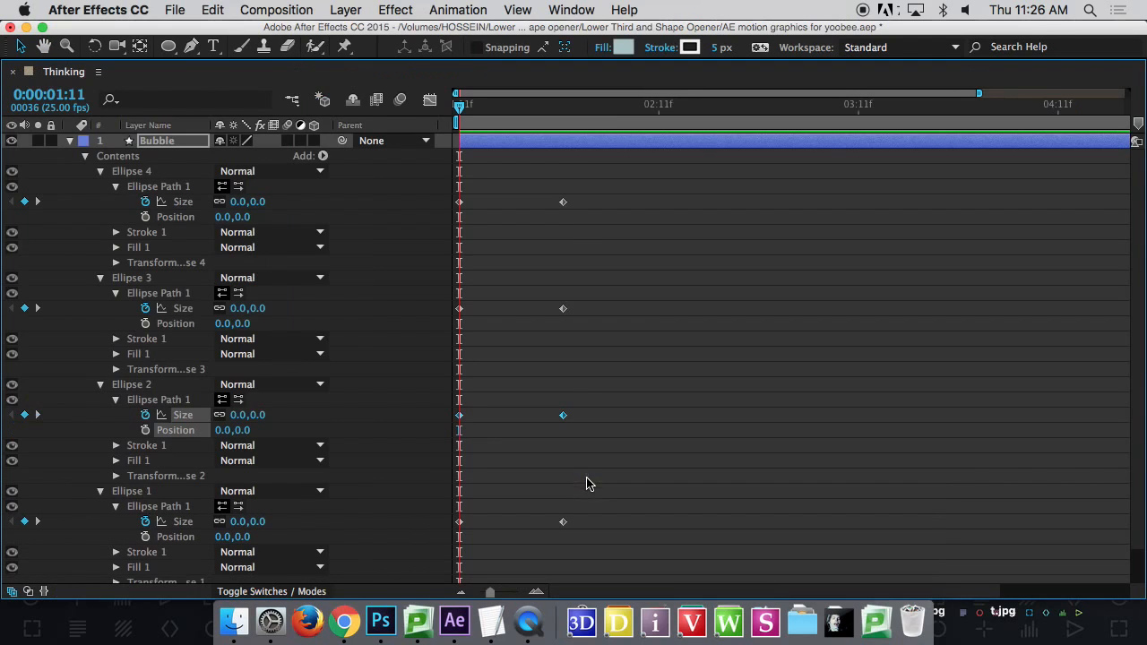
pyautogui.moveTo(605, 183); pyautogui.dragTo(538, 524)
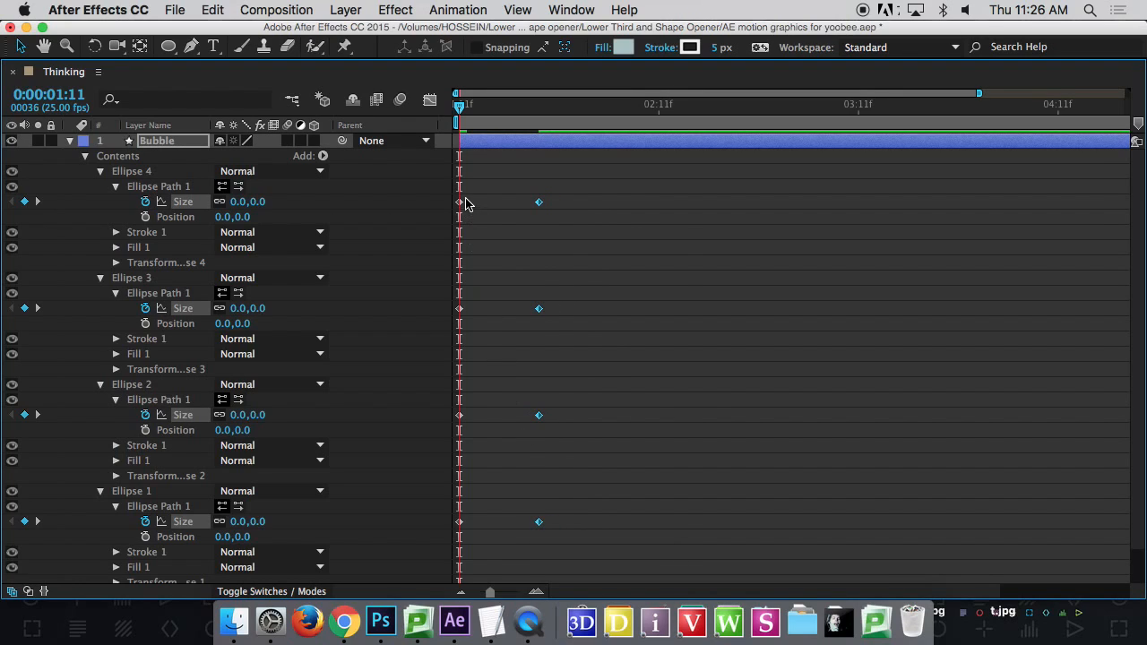
pyautogui.click(462, 210)
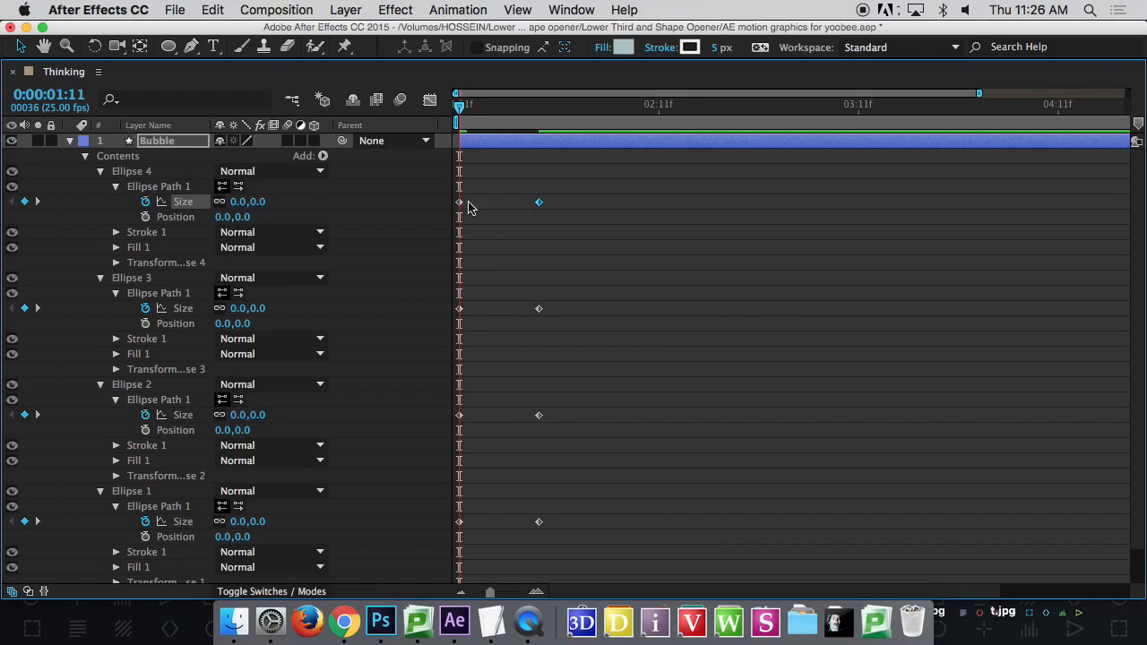
# Stagger the Size keyframe pairs of Ellipses 2, 3 and 4 so each starts where the previous ellipse ends, beginning at 0:00:01:21.
pyautogui.click(539, 112)
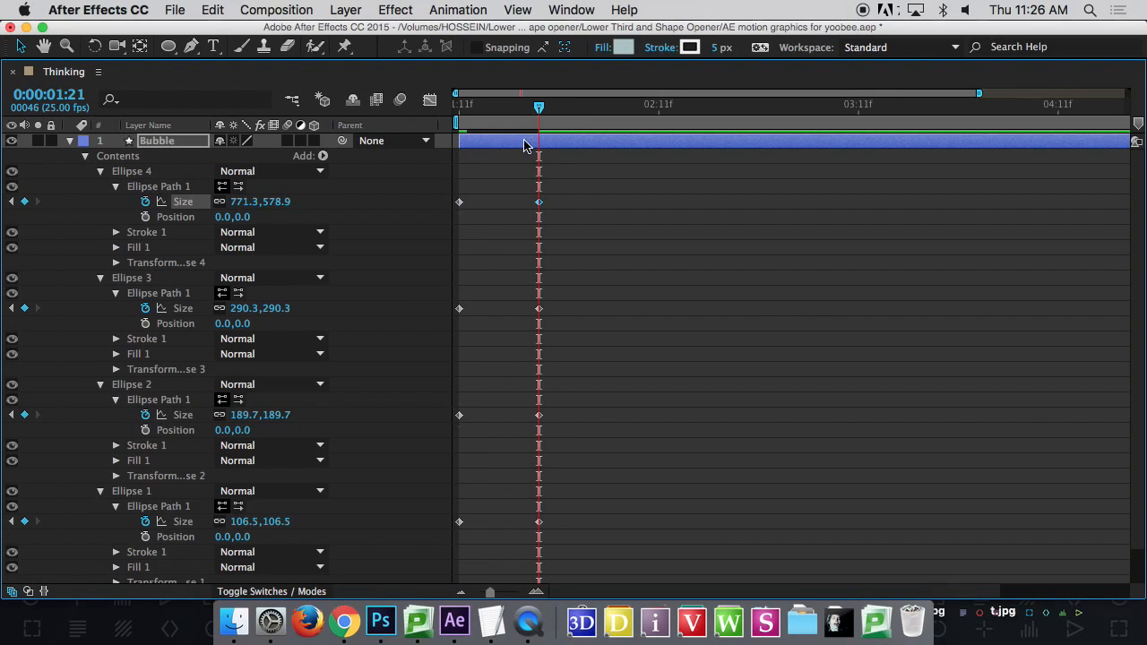
pyautogui.moveTo(564, 392); pyautogui.dragTo(538, 430)
pyautogui.moveTo(584, 337); pyautogui.dragTo(451, 290)
pyautogui.press('space')
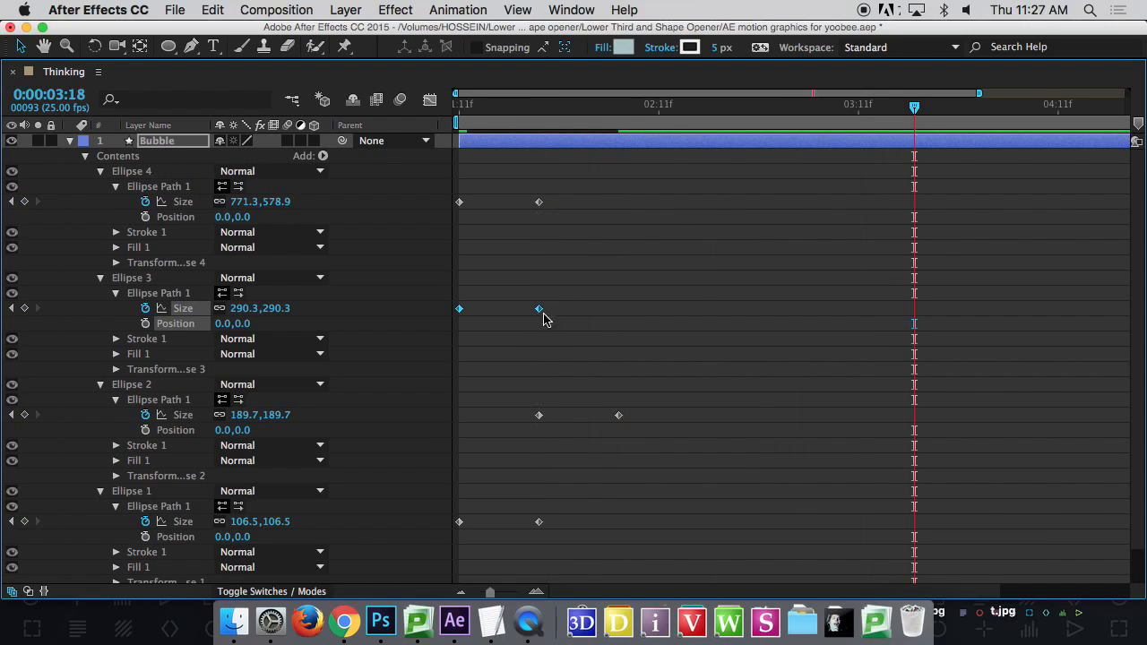
pyautogui.moveTo(561, 323); pyautogui.dragTo(434, 291)
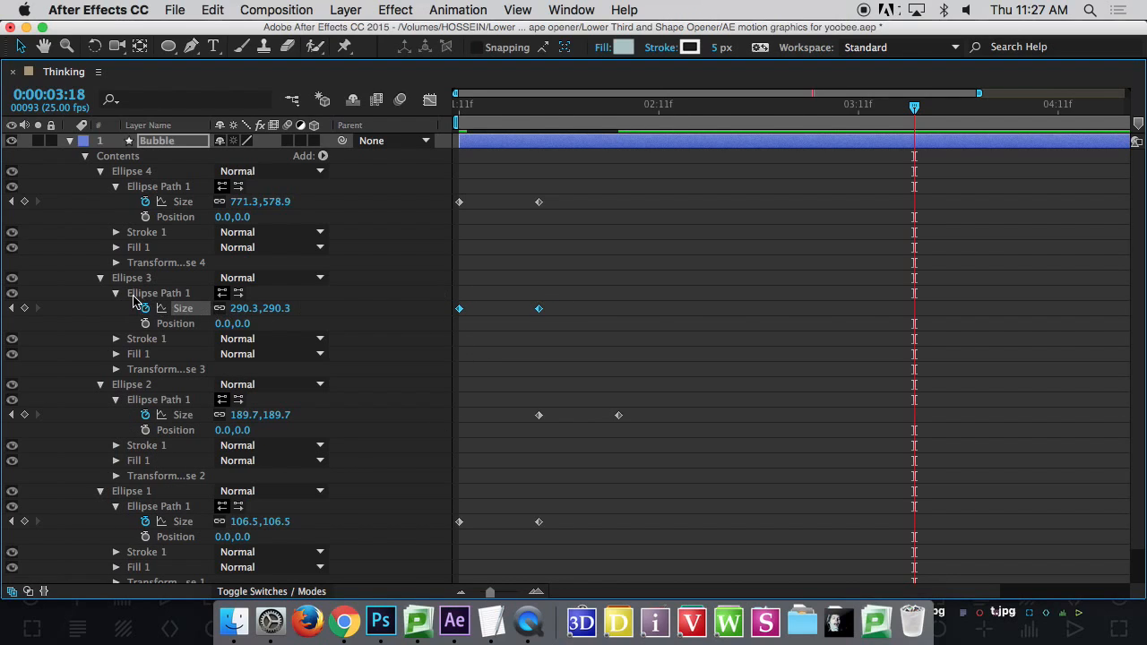
pyautogui.moveTo(458, 310); pyautogui.dragTo(617, 319)
pyautogui.moveTo(547, 238); pyautogui.dragTo(701, 229)
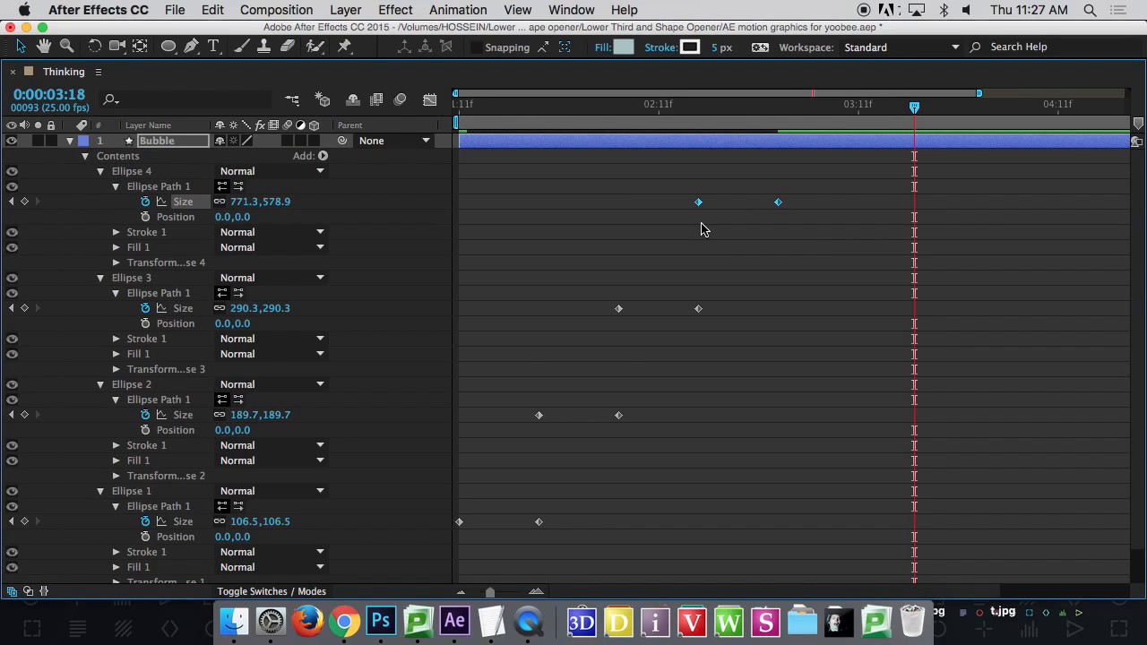
# Preview the staggered bubble growth from 0:00:01:11 in the full panel layout.
pyautogui.press('`')
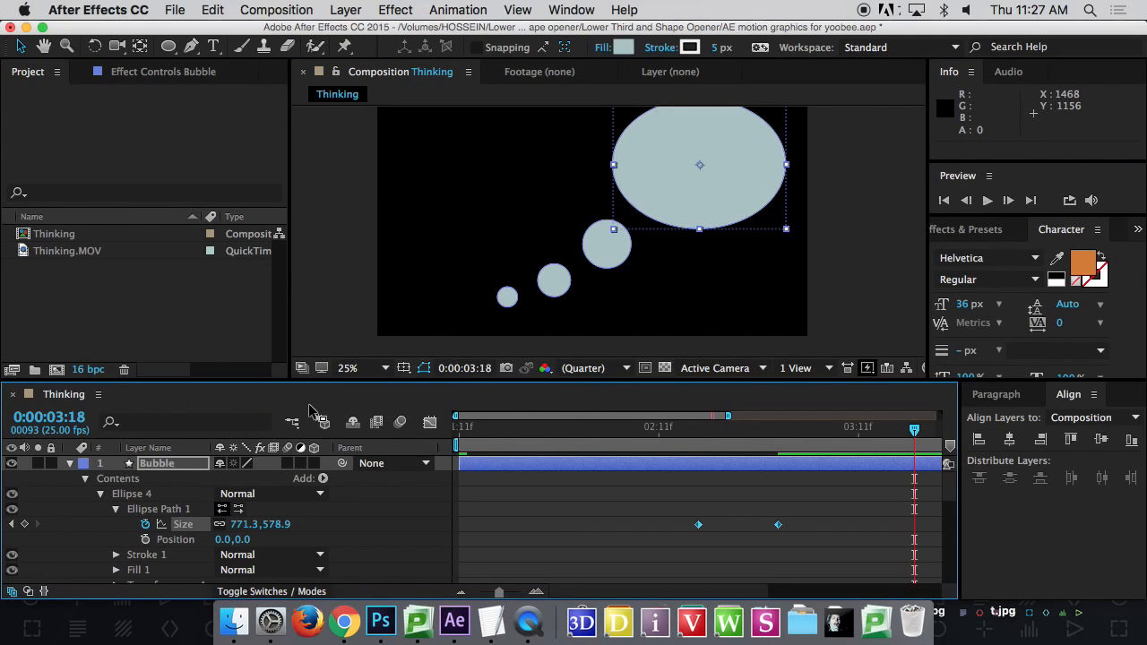
pyautogui.press('space')
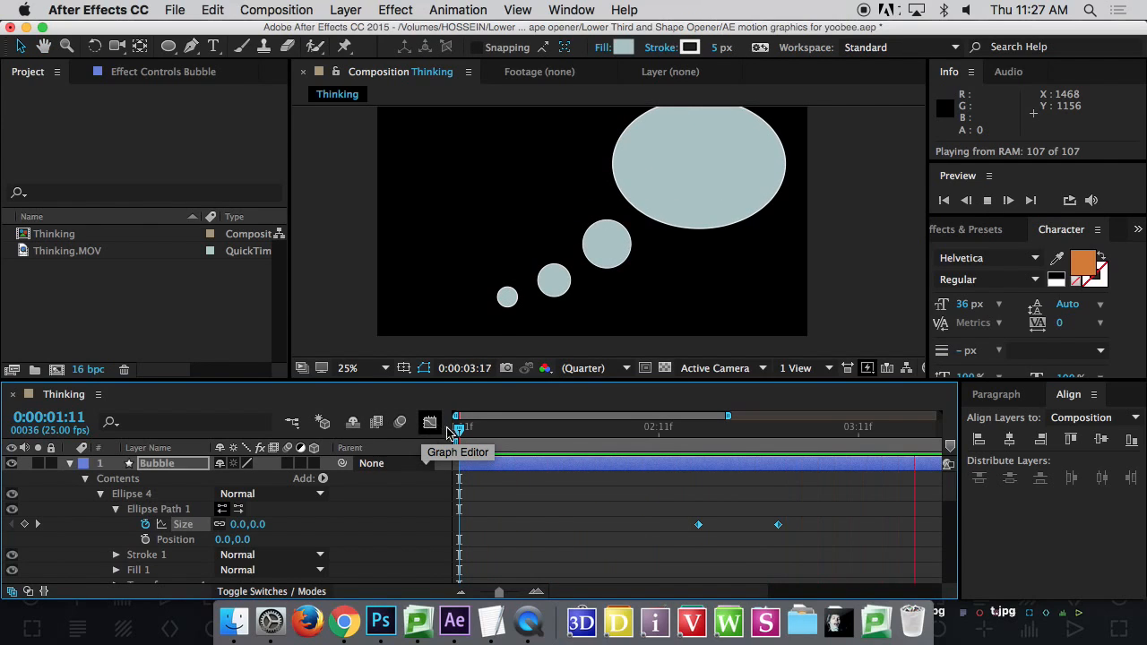
pyautogui.press('space')
pyautogui.press('space')
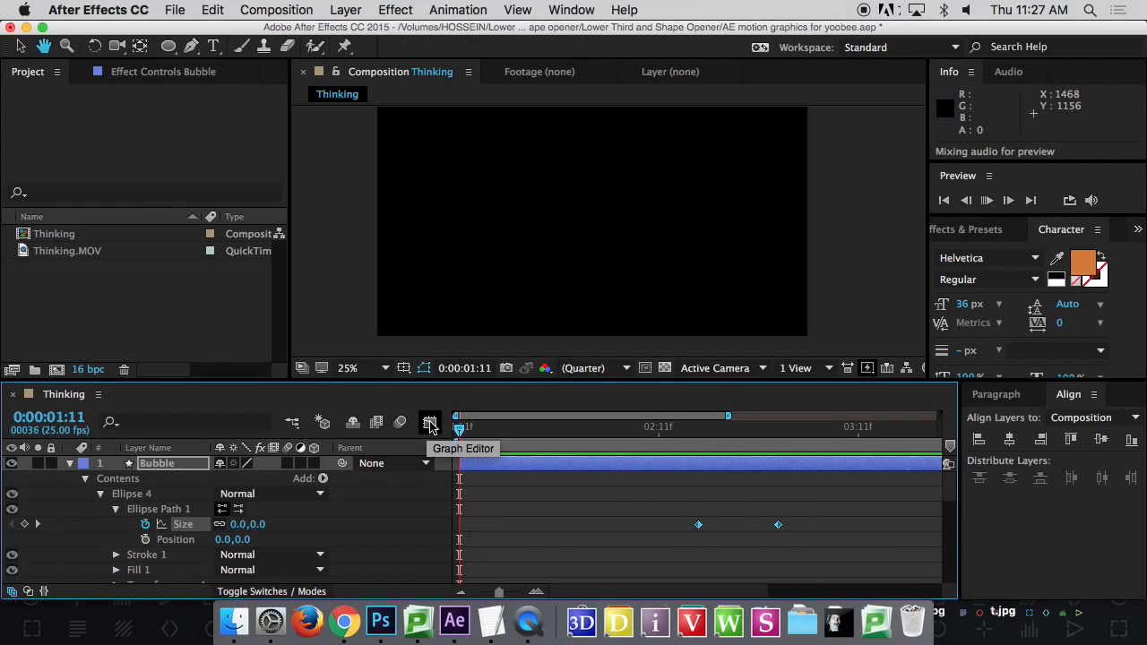
pyautogui.moveTo(672, 143); pyautogui.dragTo(638, 185)
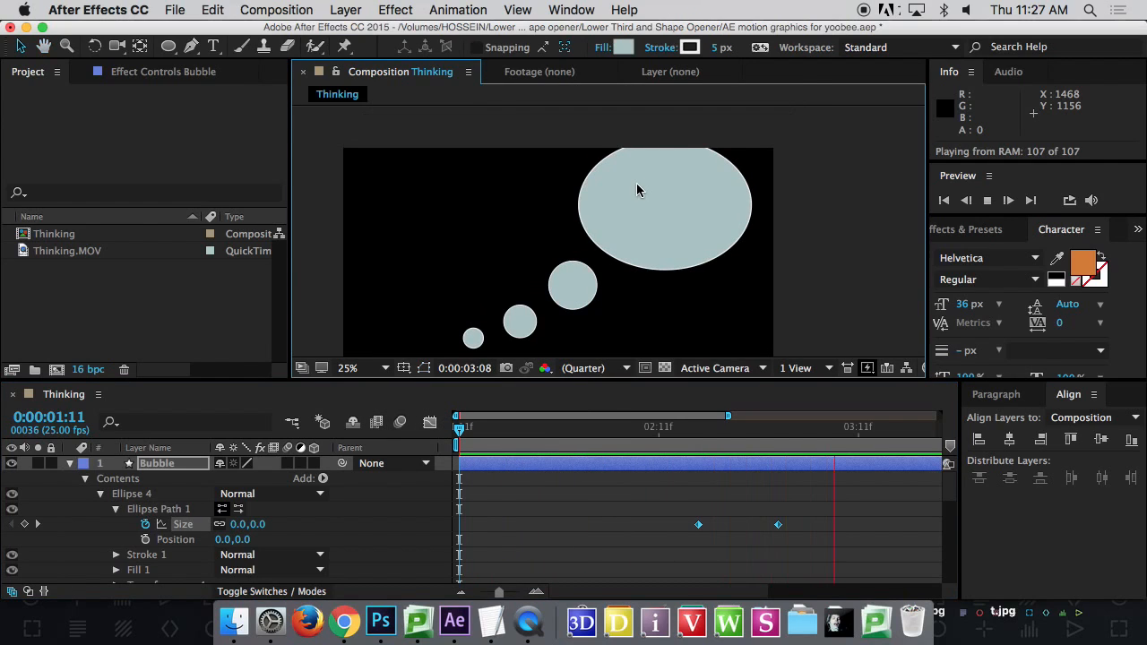
pyautogui.press('space')
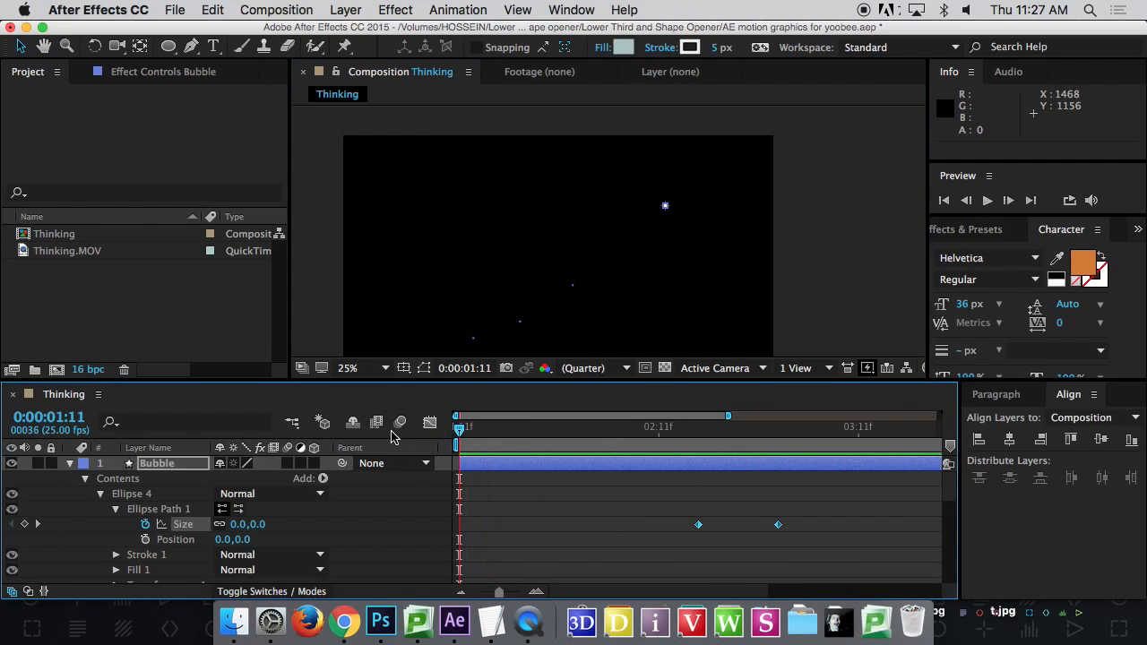
pyautogui.moveTo(568, 225); pyautogui.dragTo(582, 185)
pyautogui.moveTo(459, 428); pyautogui.dragTo(421, 443)
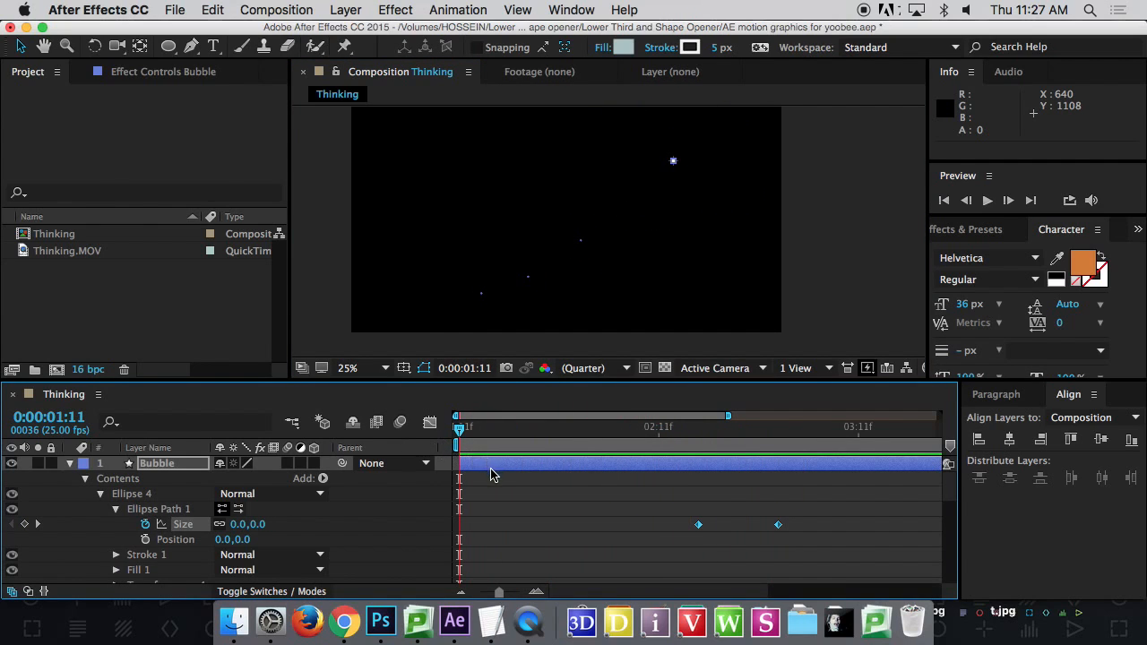
# Shorten the Size animations of Ellipse 1 and Ellipse 2 to a few frames each, with Ellipse 2 starting where Ellipse 1 ends.
pyautogui.press('`')
pyautogui.click(528, 535)
pyautogui.moveTo(539, 521); pyautogui.dragTo(491, 523)
pyautogui.moveTo(539, 415); pyautogui.dragTo(500, 418)
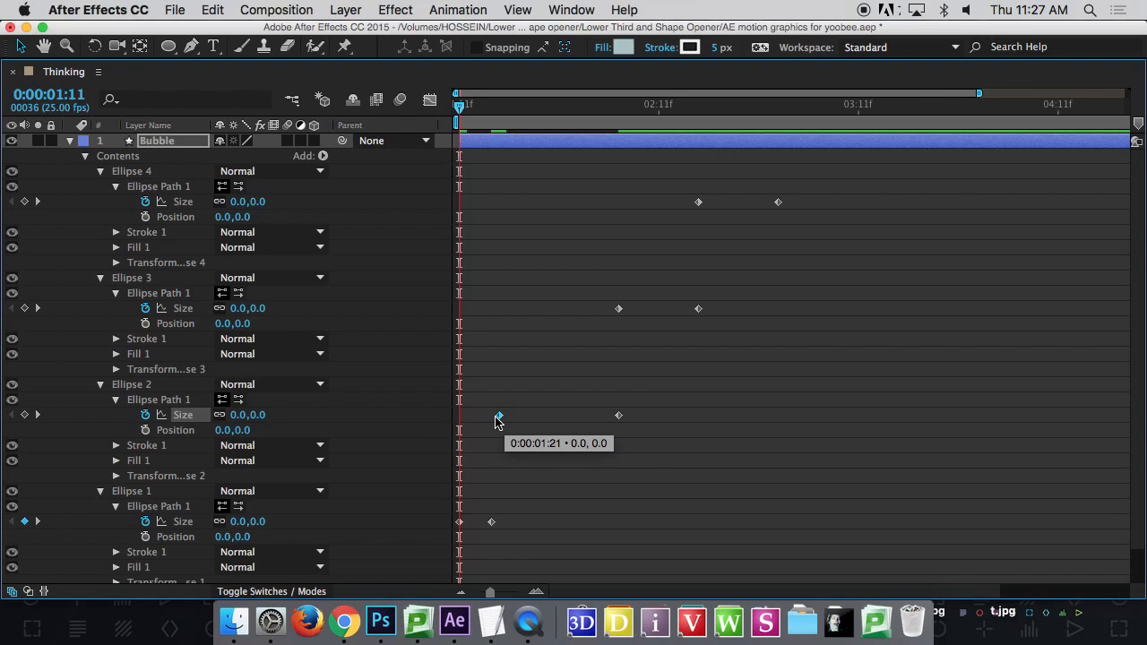
pyautogui.moveTo(619, 417); pyautogui.dragTo(529, 429)
# Move the Size keyframes of Ellipse 3 and Ellipse 4 earlier and closer together, each starting where the previous ellipse ends.
pyautogui.moveTo(619, 309); pyautogui.dragTo(526, 325)
pyautogui.moveTo(696, 313); pyautogui.dragTo(558, 318)
pyautogui.moveTo(699, 204); pyautogui.dragTo(558, 225)
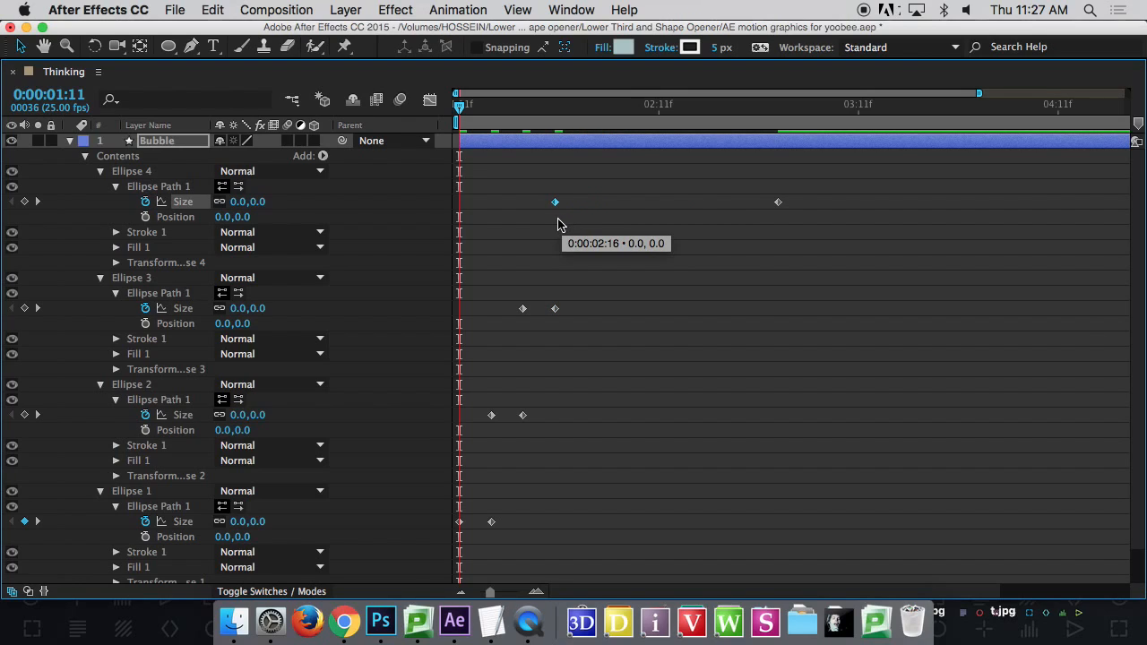
pyautogui.moveTo(778, 203); pyautogui.dragTo(590, 215)
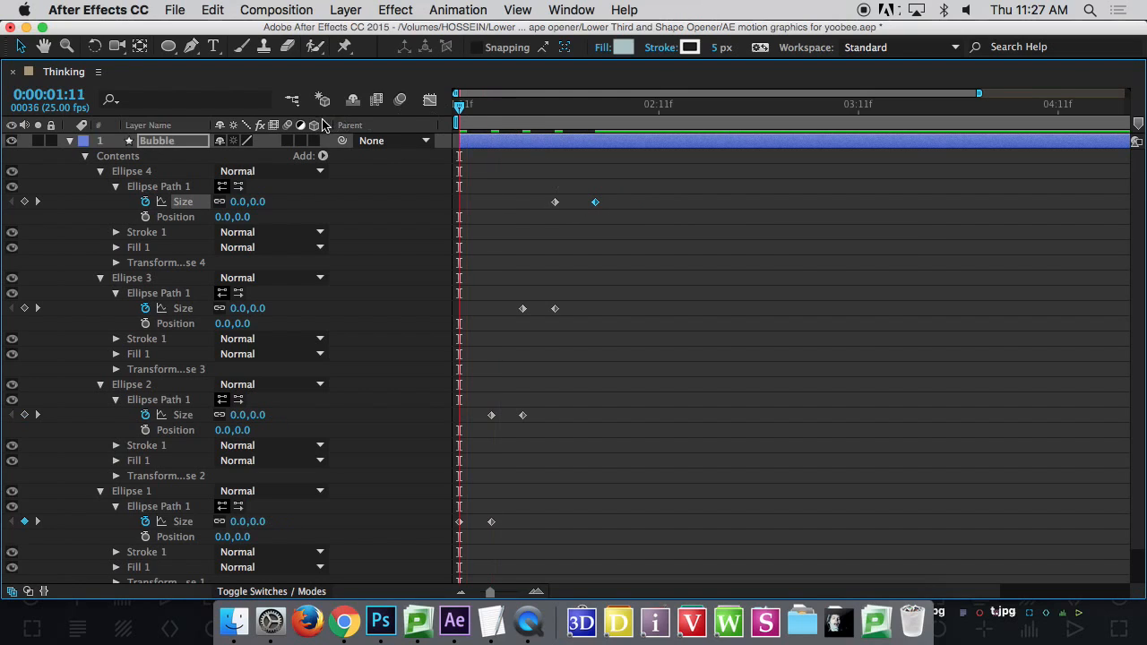
# Preview the tightened bubble animation from 0:00:01:11 in the full panel layout.
pyautogui.press('`')
pyautogui.press('space')
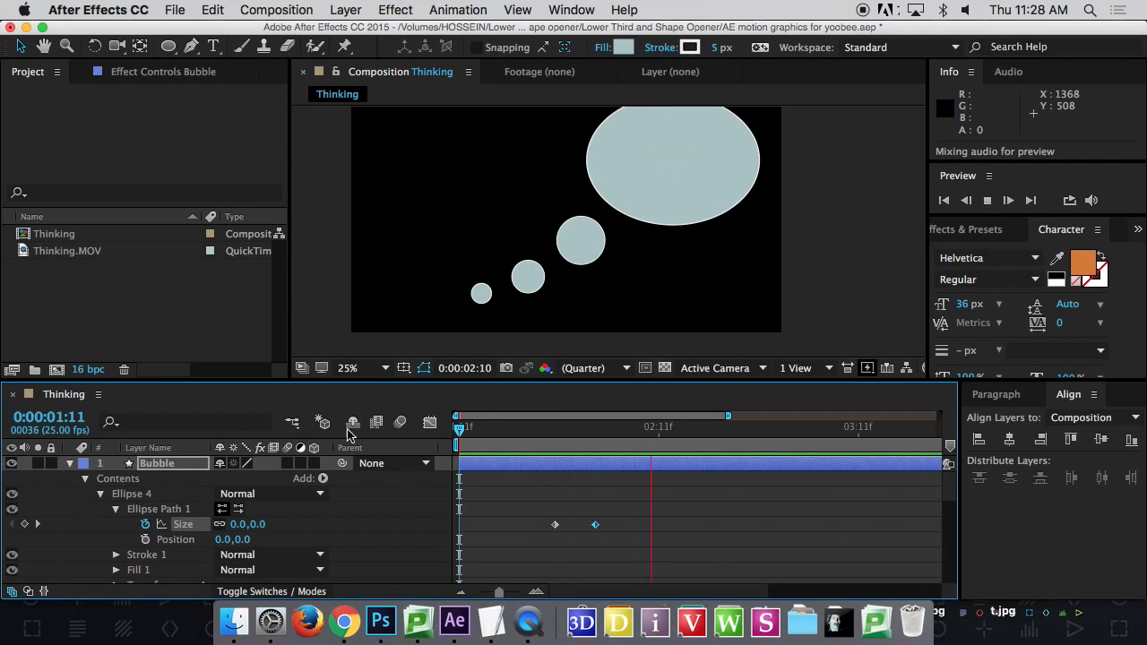
pyautogui.press('space')
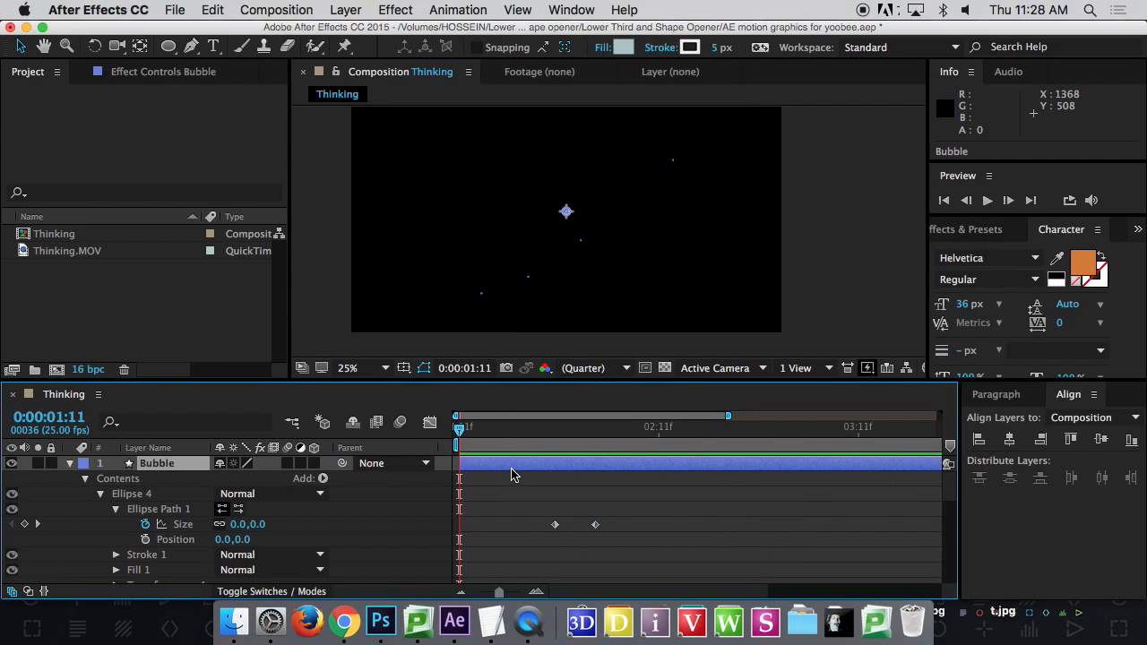
# At 0:00:02:05, move the whole Bubble layer until the large ellipse fits inside the frame, and preview it from 0:00:01:11.
pyautogui.moveTo(495, 427); pyautogui.dragTo(609, 427)
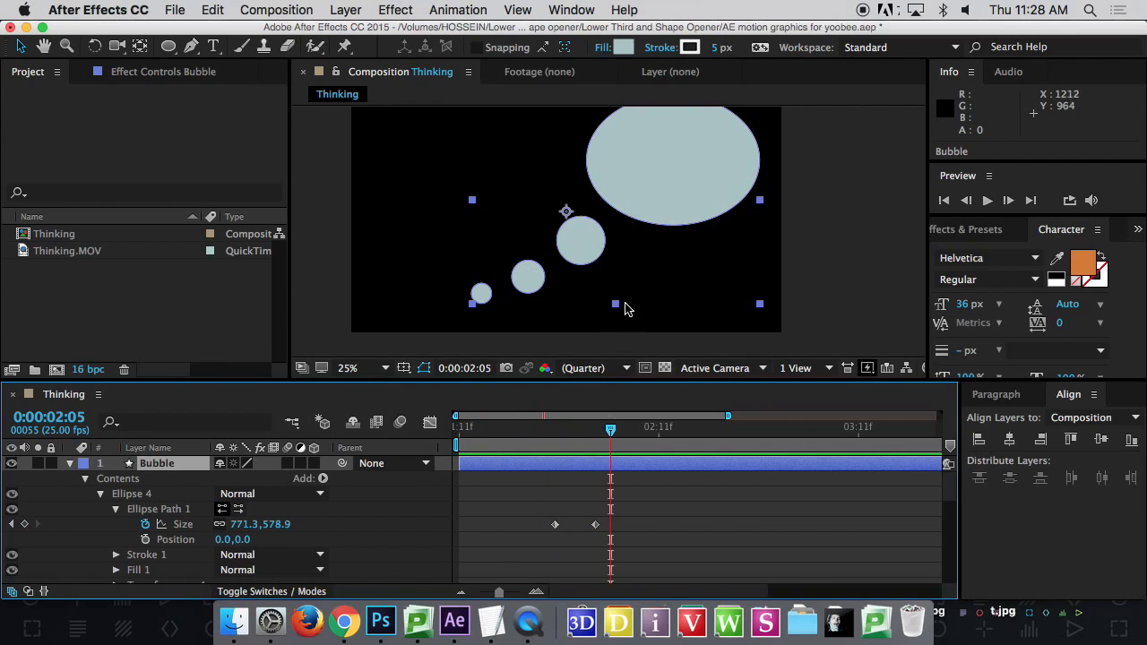
pyautogui.moveTo(660, 180); pyautogui.dragTo(609, 197)
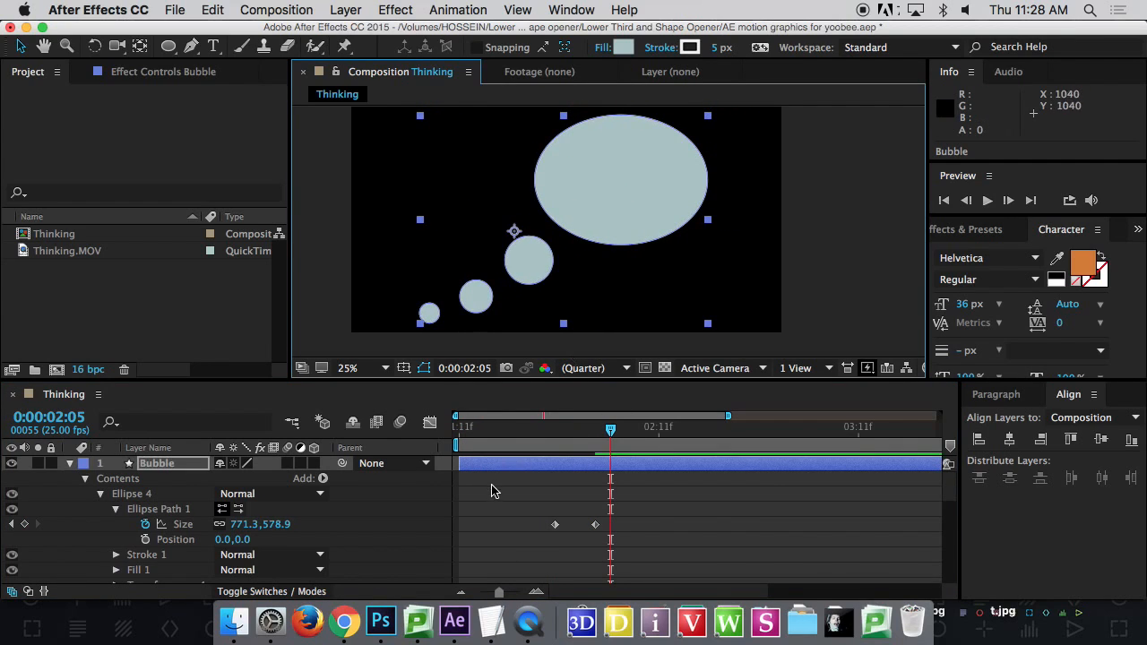
pyautogui.moveTo(499, 435); pyautogui.dragTo(374, 440)
pyautogui.press('space')
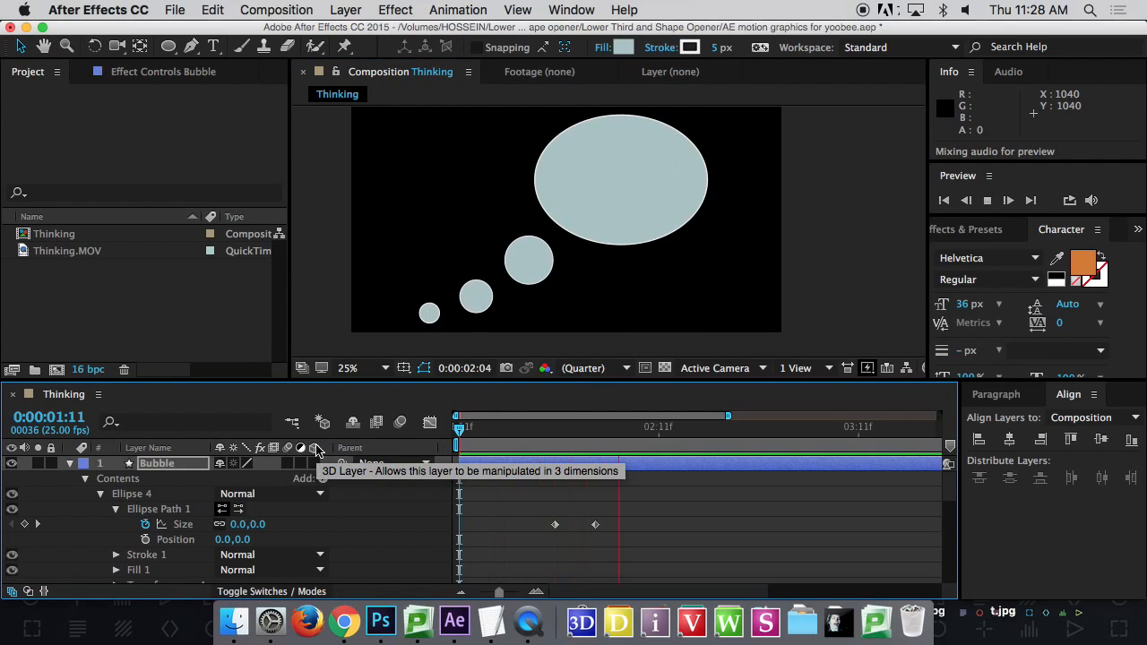
pyautogui.press('space')
pyautogui.press('space')
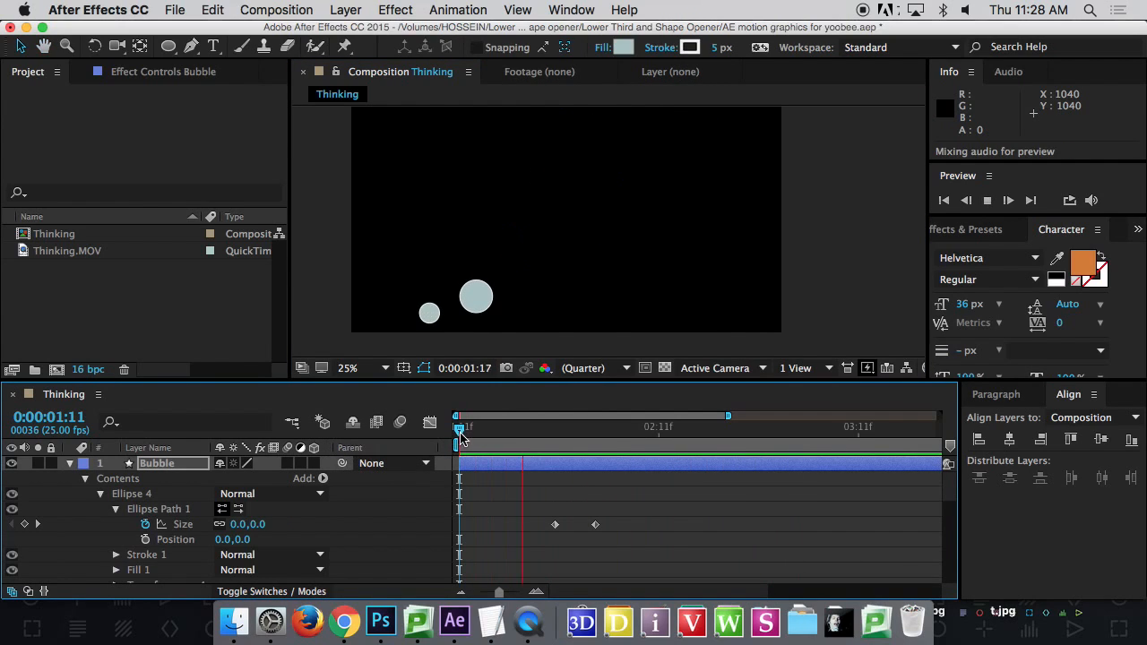
# Collapse the Bubble layer's properties, make the Thinking.MOV layer visible and place the playhead at 0:00:02:04.
pyautogui.moveTo(557, 446); pyautogui.dragTo(649, 415)
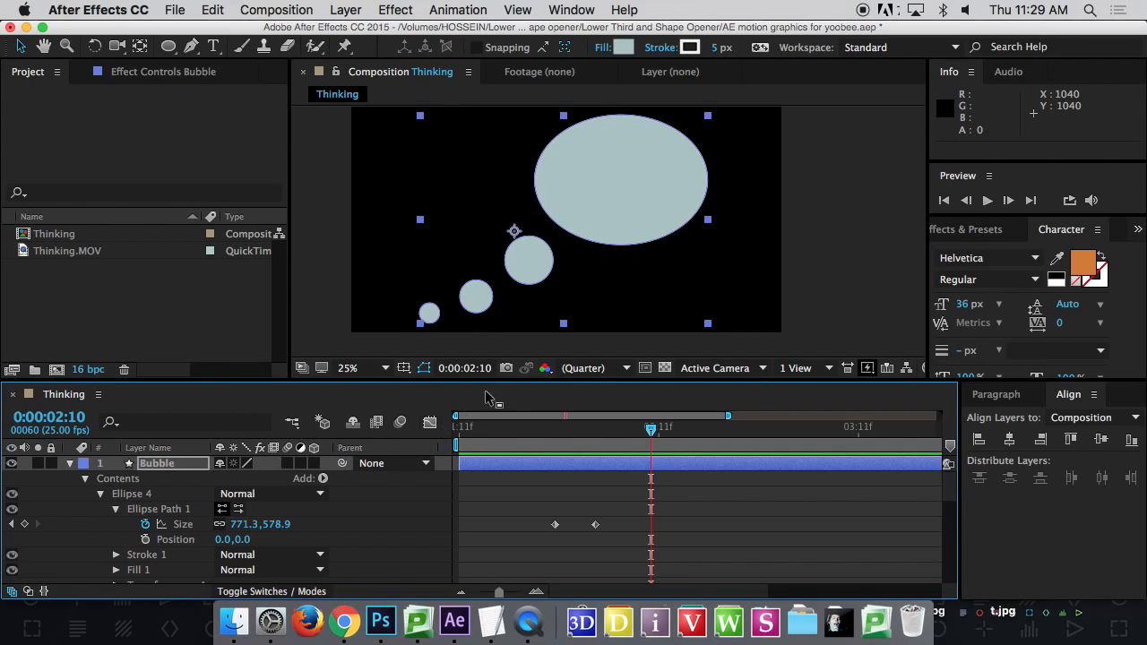
pyautogui.click(70, 464)
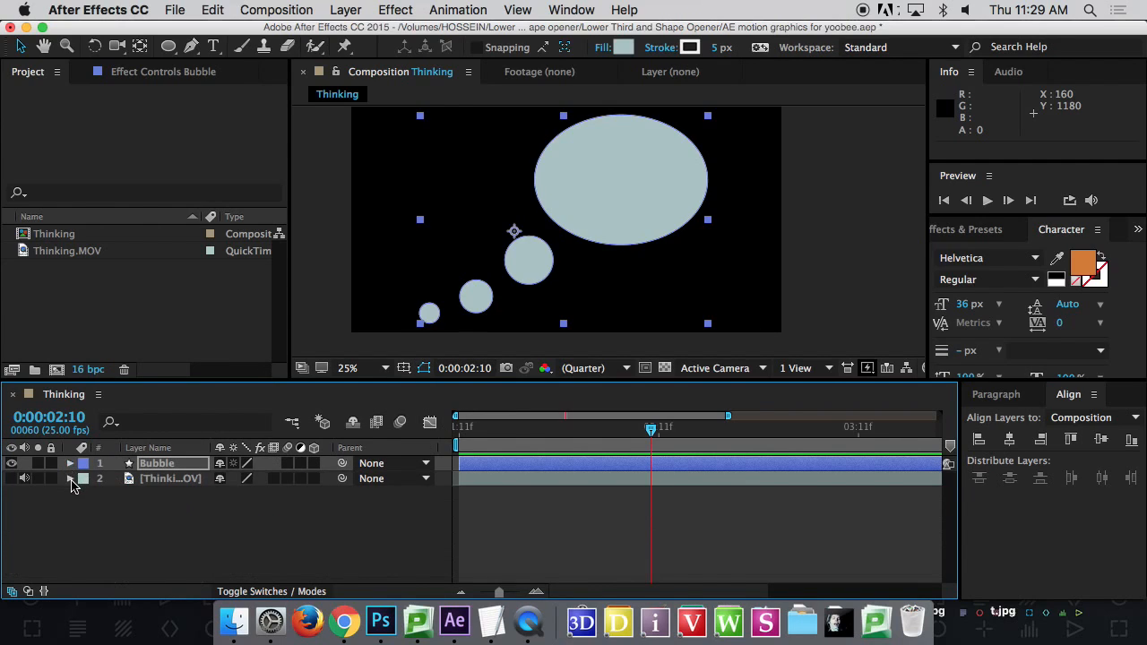
pyautogui.click(12, 478)
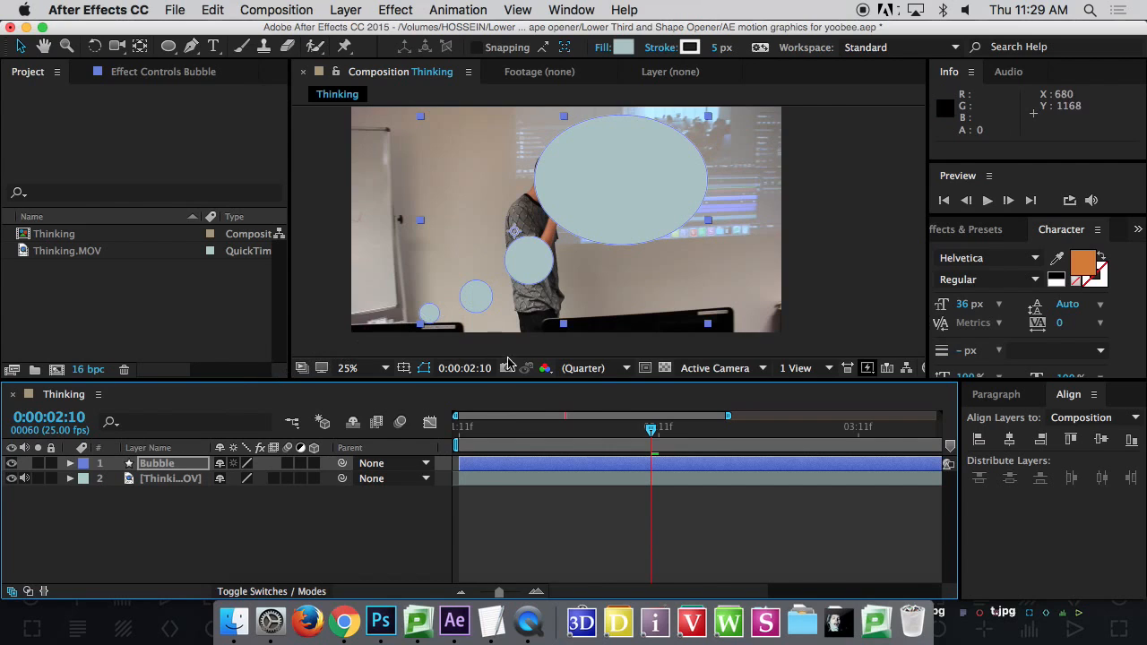
pyautogui.moveTo(507, 438); pyautogui.dragTo(602, 427)
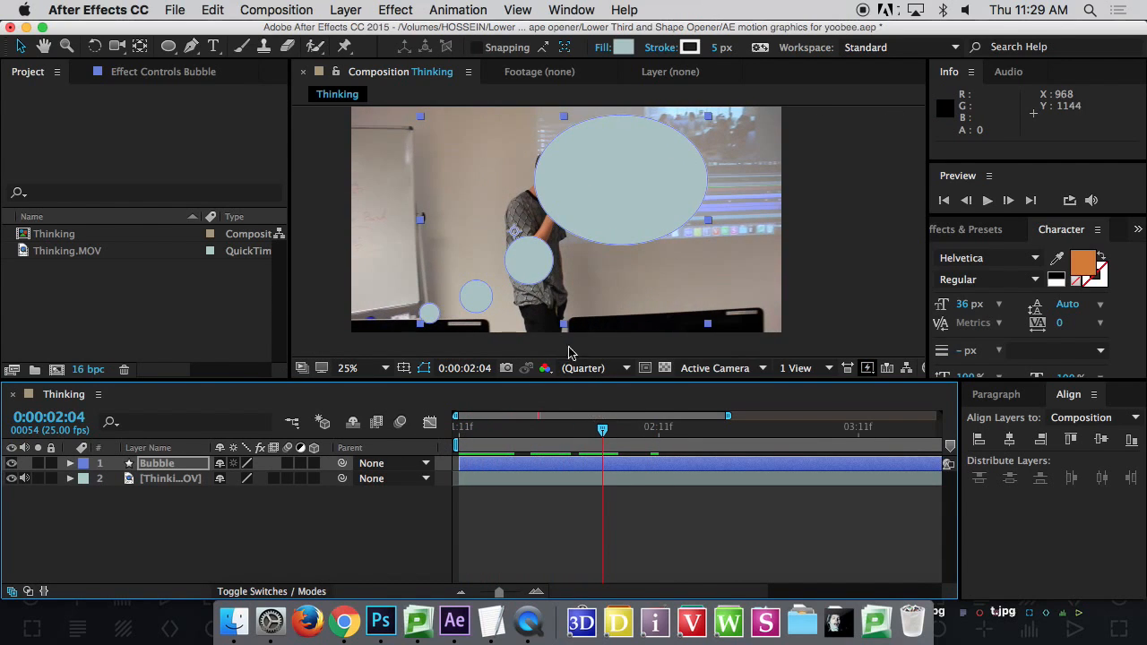
# Enlarge the composition view, scale the Bubble layer down and place it beside the man's head.
pyautogui.scroll(-1, 628, 204)
pyautogui.scroll(1, 627, 204)
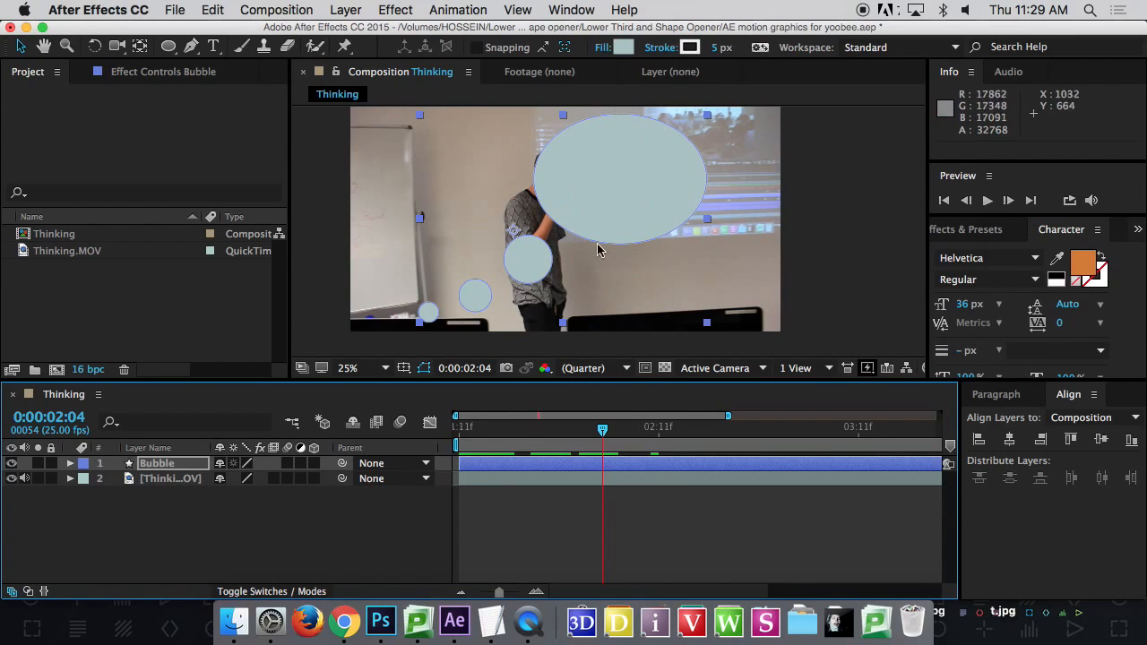
pyautogui.press('`')
pyautogui.moveTo(610, 308); pyautogui.dragTo(650, 288)
pyautogui.moveTo(713, 208); pyautogui.dragTo(631, 228)
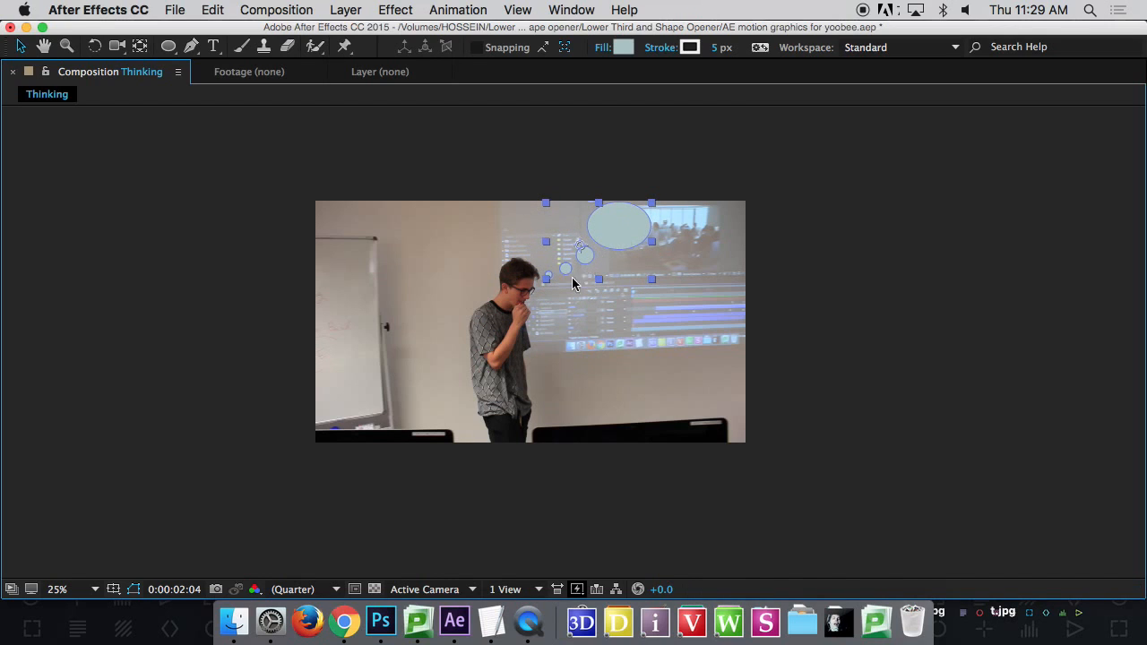
# Restore the full panel layout, bring the thought bubble into view and place the playhead at 0:00:02:05.
pyautogui.press('`')
pyautogui.moveTo(578, 430); pyautogui.dragTo(627, 420)
pyautogui.moveTo(703, 205); pyautogui.dragTo(688, 224)
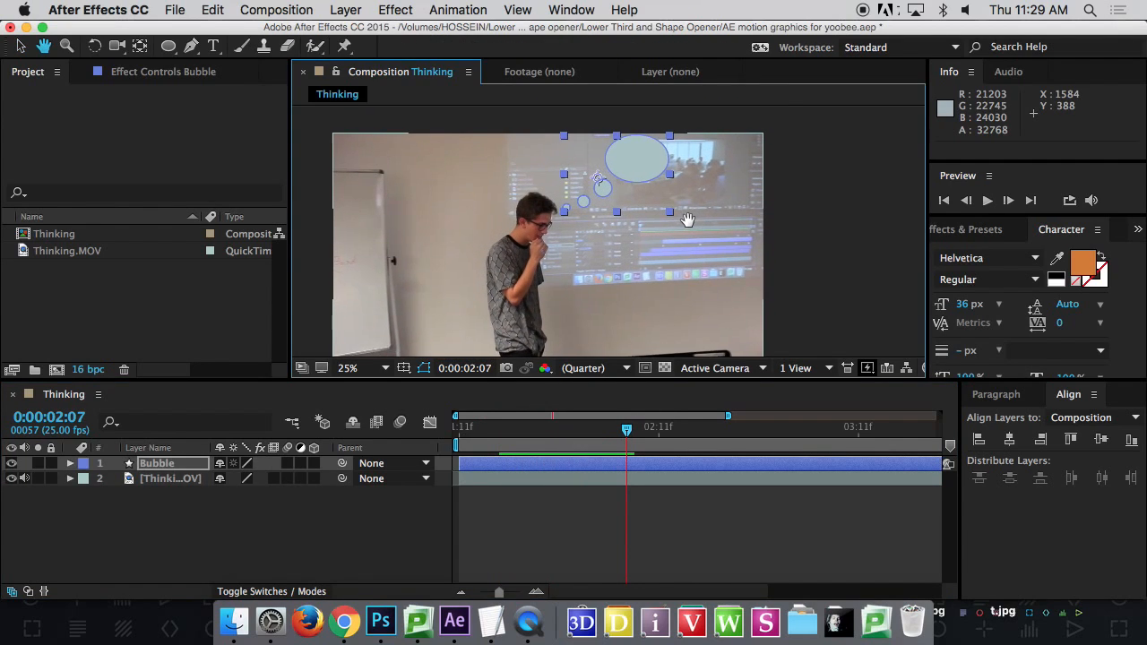
pyautogui.moveTo(627, 428)
pyautogui.mouseDown()
pyautogui.moveTo(448, 432)
pyautogui.moveTo(587, 437)
pyautogui.moveTo(505, 430)
pyautogui.moveTo(611, 426)
pyautogui.mouseUp()
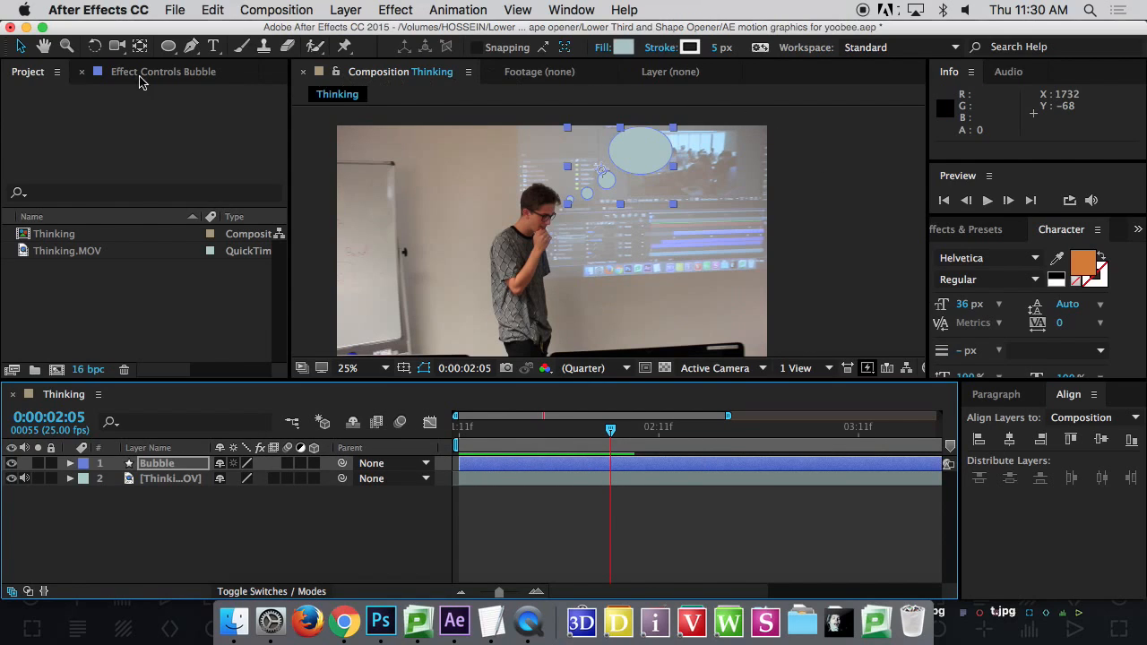
# Add the two-line text "What we have for lunch !!!" over the large ellipse of the thought bubble.
pyautogui.click(213, 47)
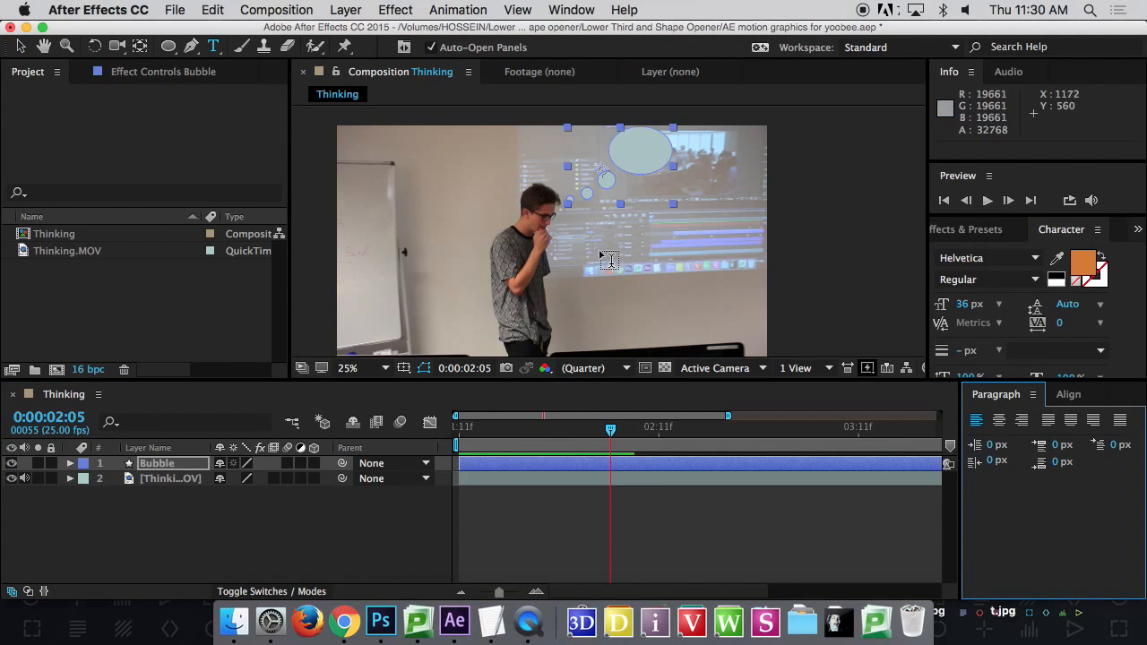
pyautogui.click(623, 146)
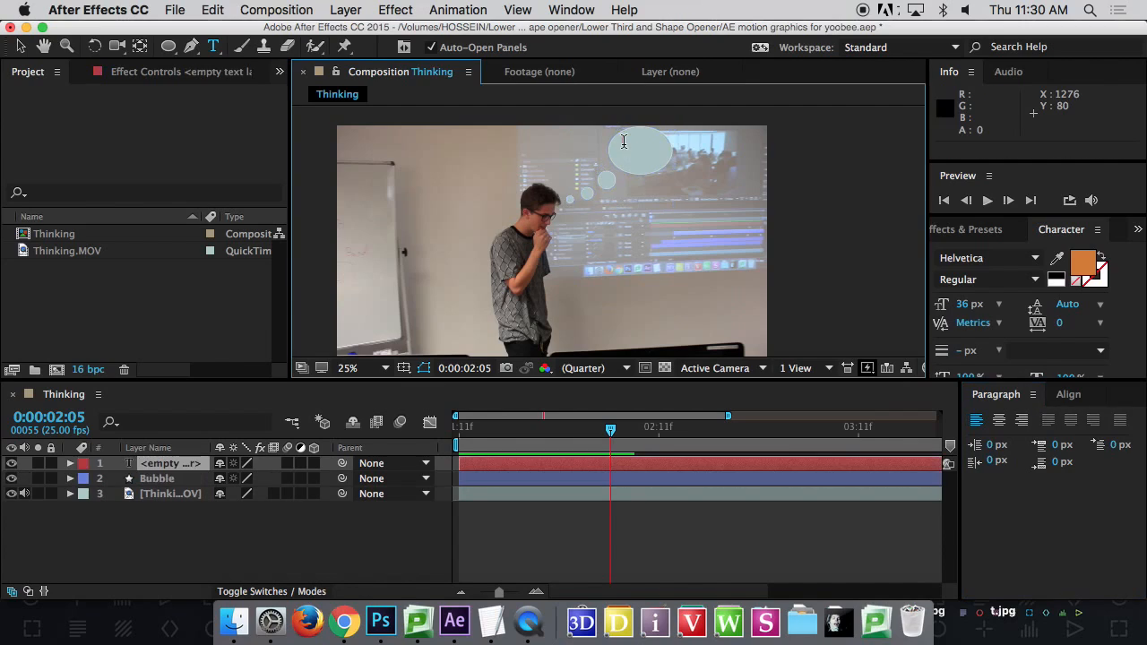
pyautogui.write('What we have')
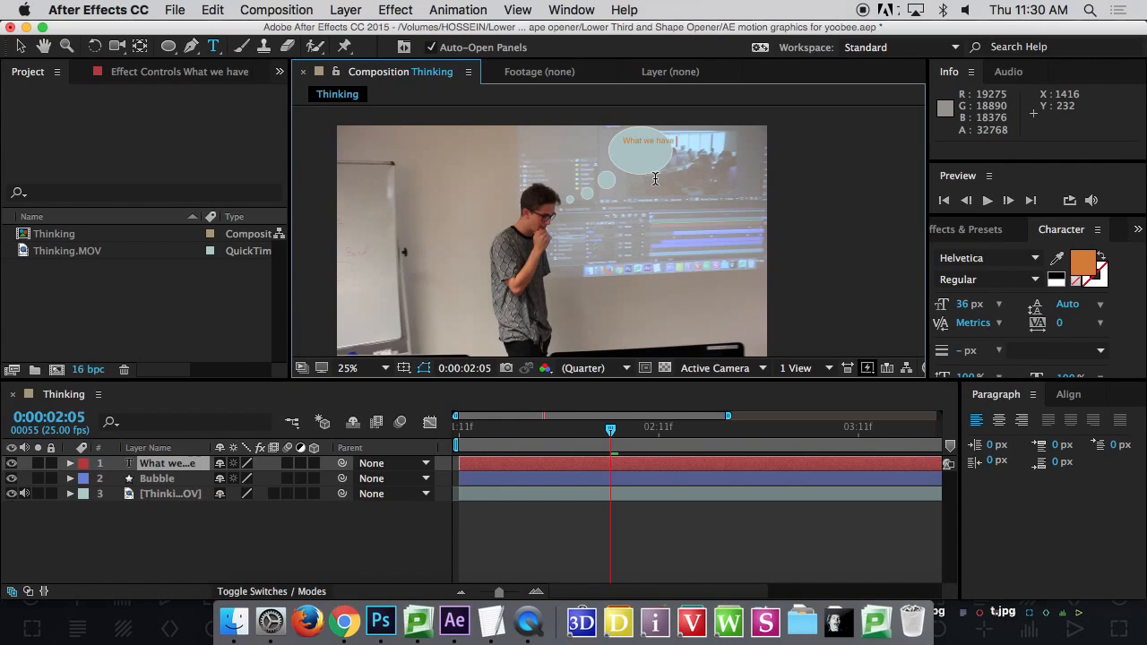
pyautogui.write(' for')
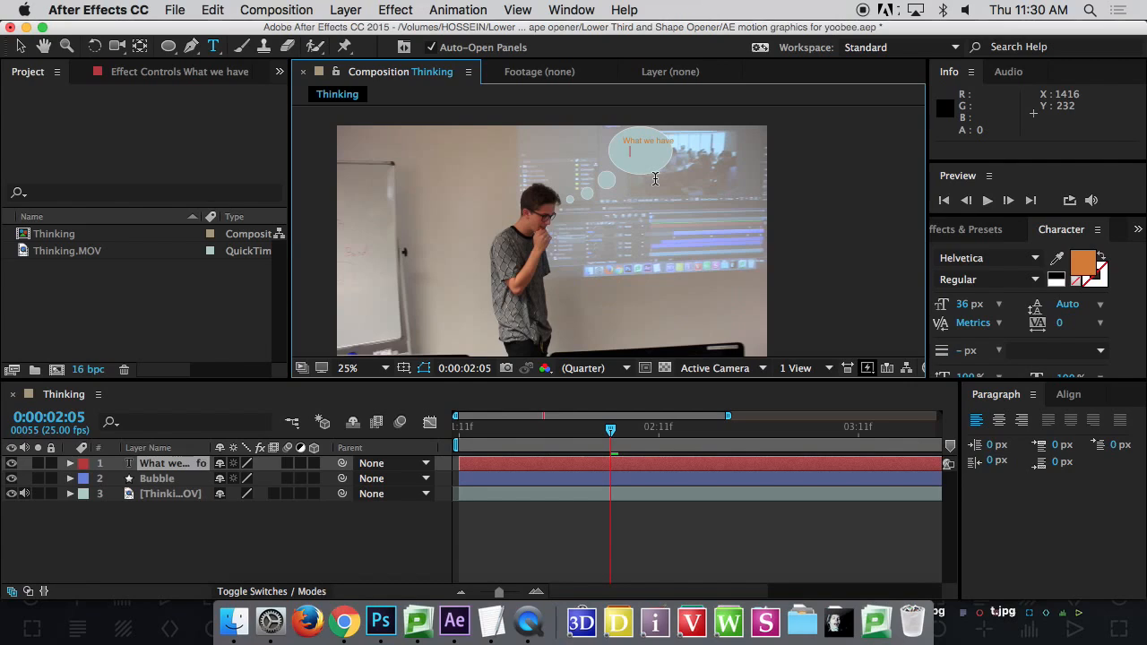
pyautogui.write(' Lun')
pyautogui.write('ch !!!')
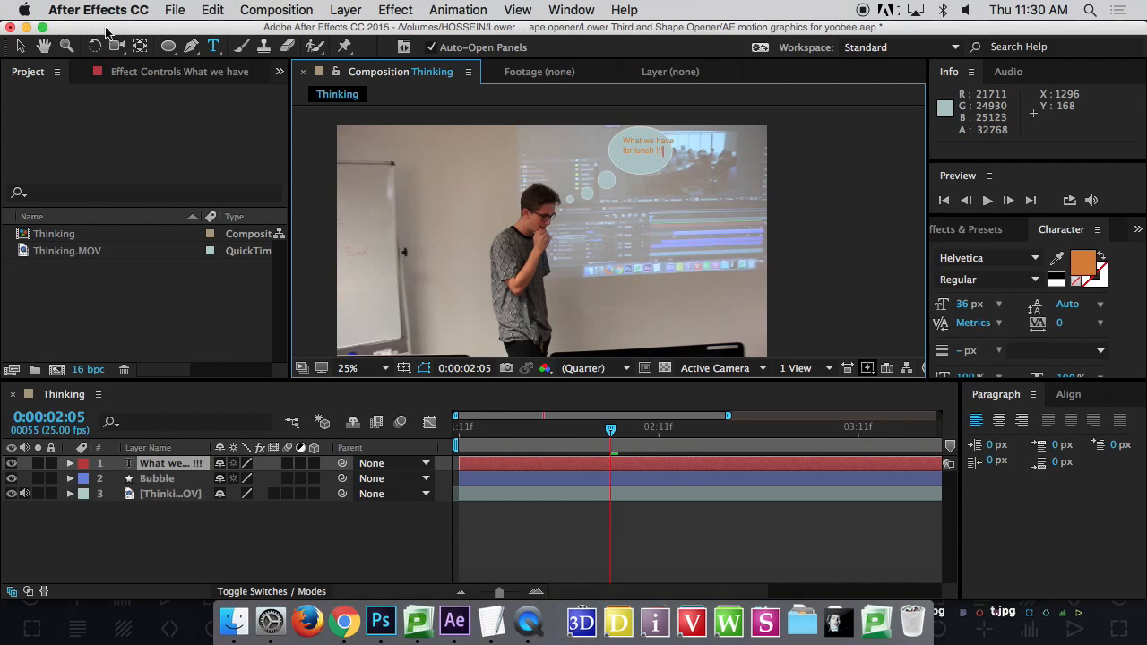
# Move the lunch text so that it sits centred inside the large ellipse.
pyautogui.click(21, 46)
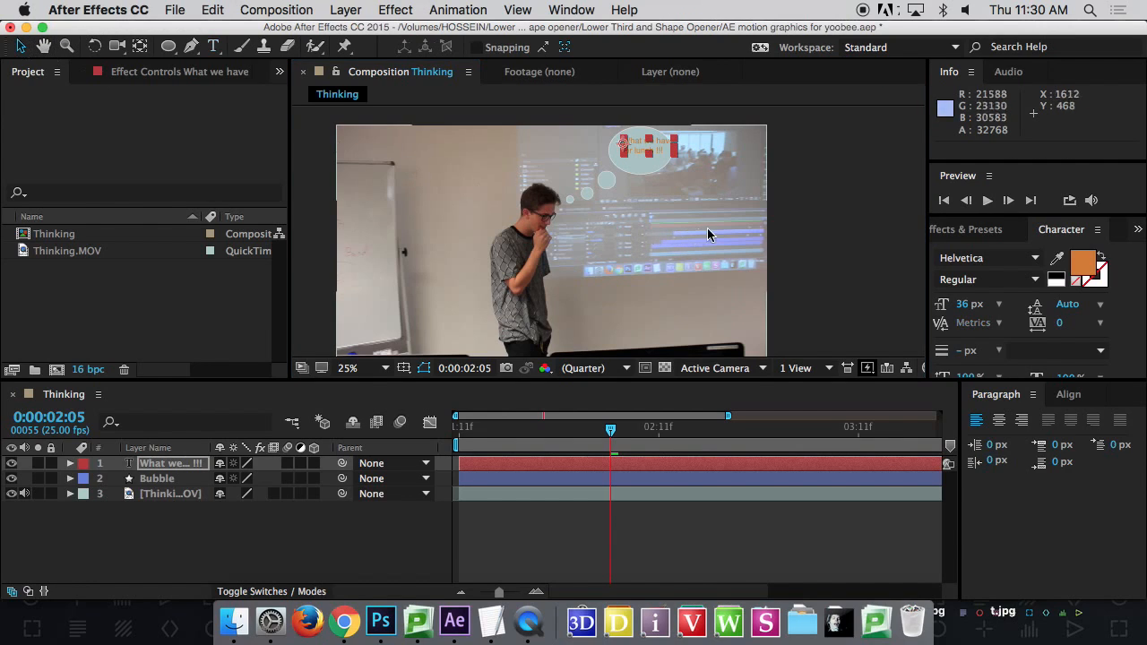
pyautogui.moveTo(660, 148); pyautogui.dragTo(607, 293)
pyautogui.press('.')
pyautogui.press('.')
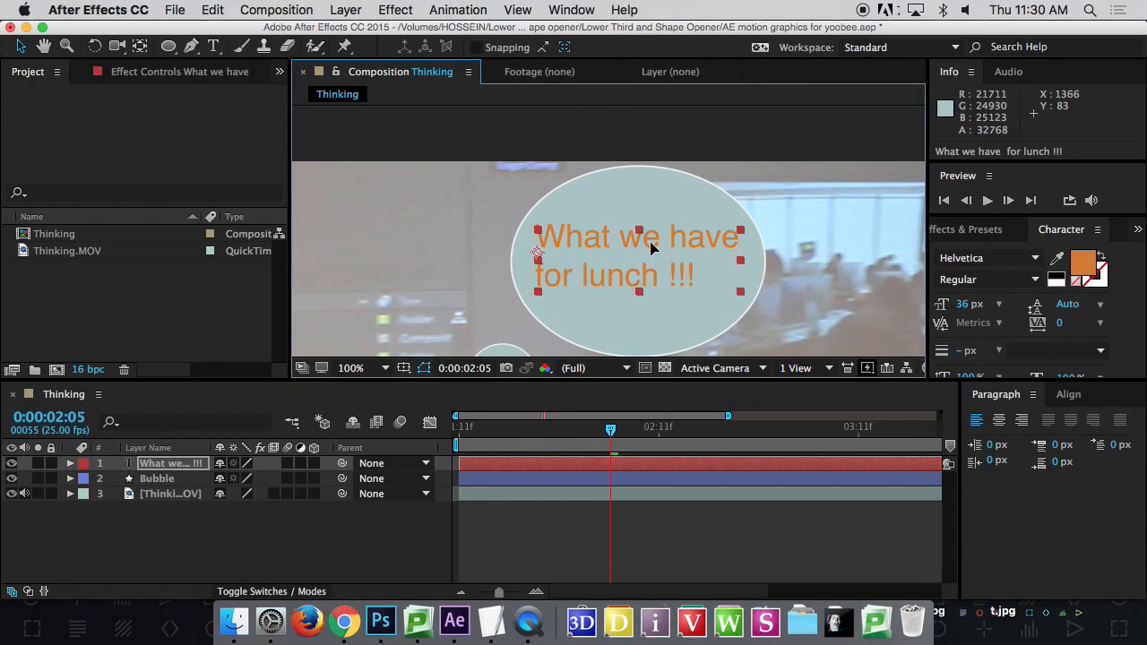
# Set the lunch text's fill colour to dark brown 371D05 and deselect the text layer.
pyautogui.click(1086, 266)
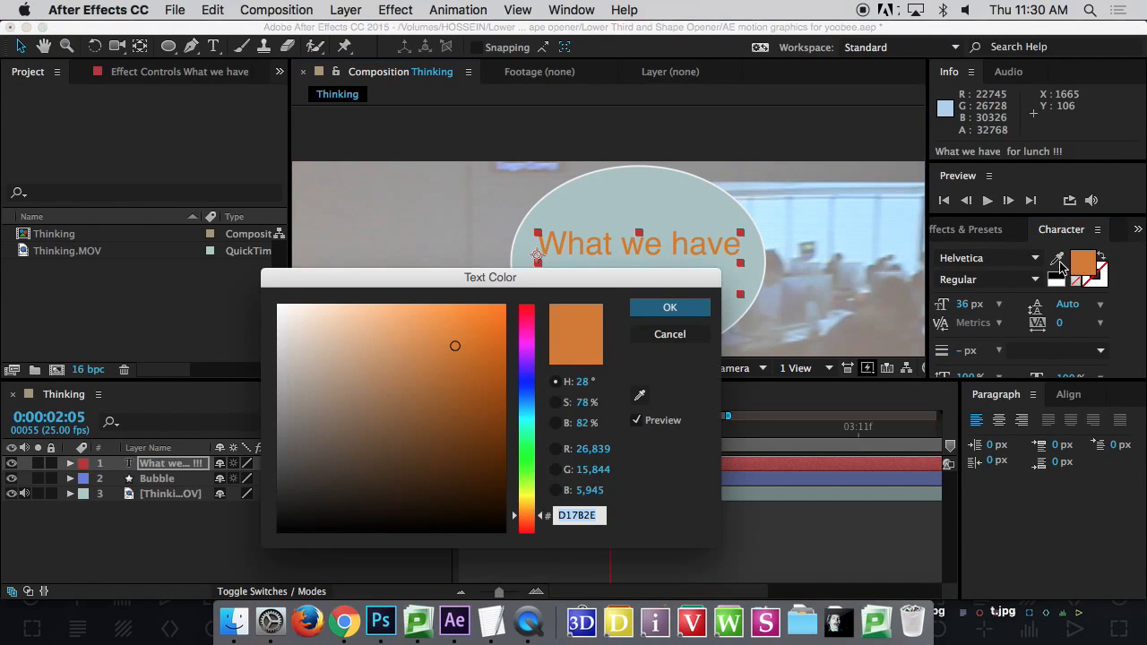
pyautogui.moveTo(449, 466); pyautogui.dragTo(485, 483)
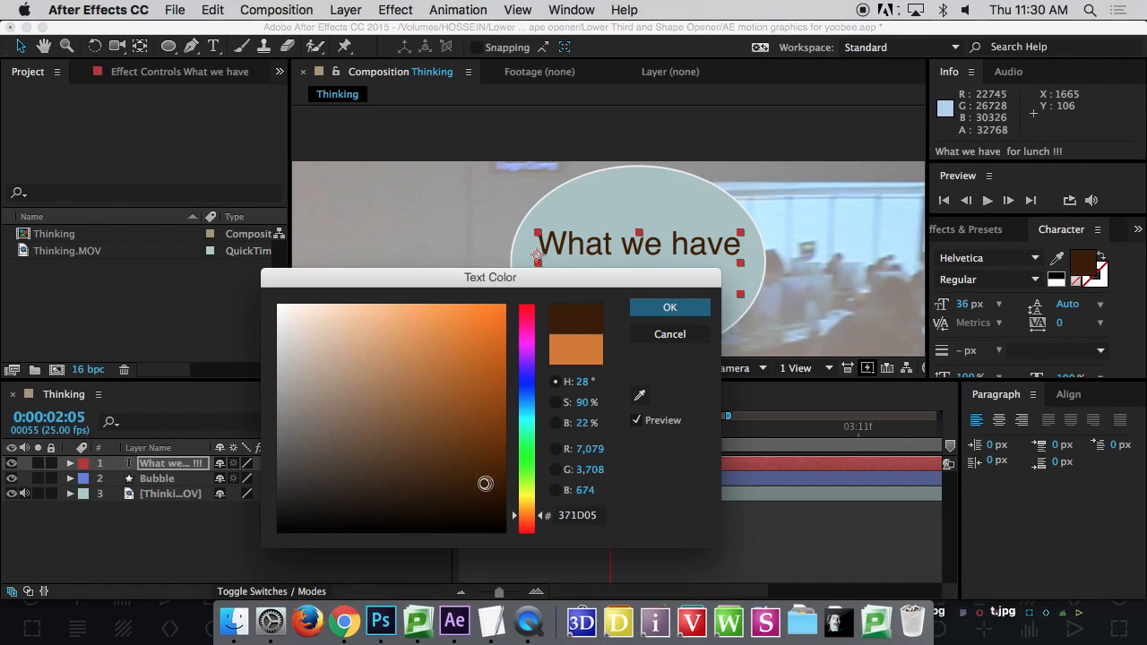
pyautogui.click(664, 309)
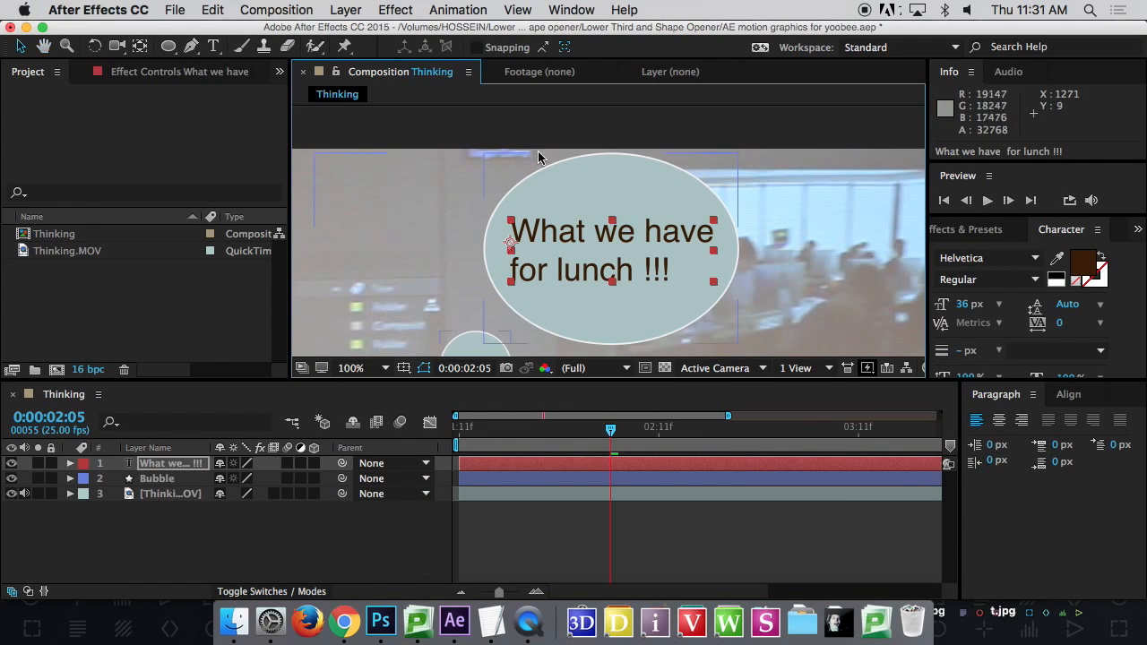
pyautogui.click(560, 123)
pyautogui.scroll(-1, 606, 276)
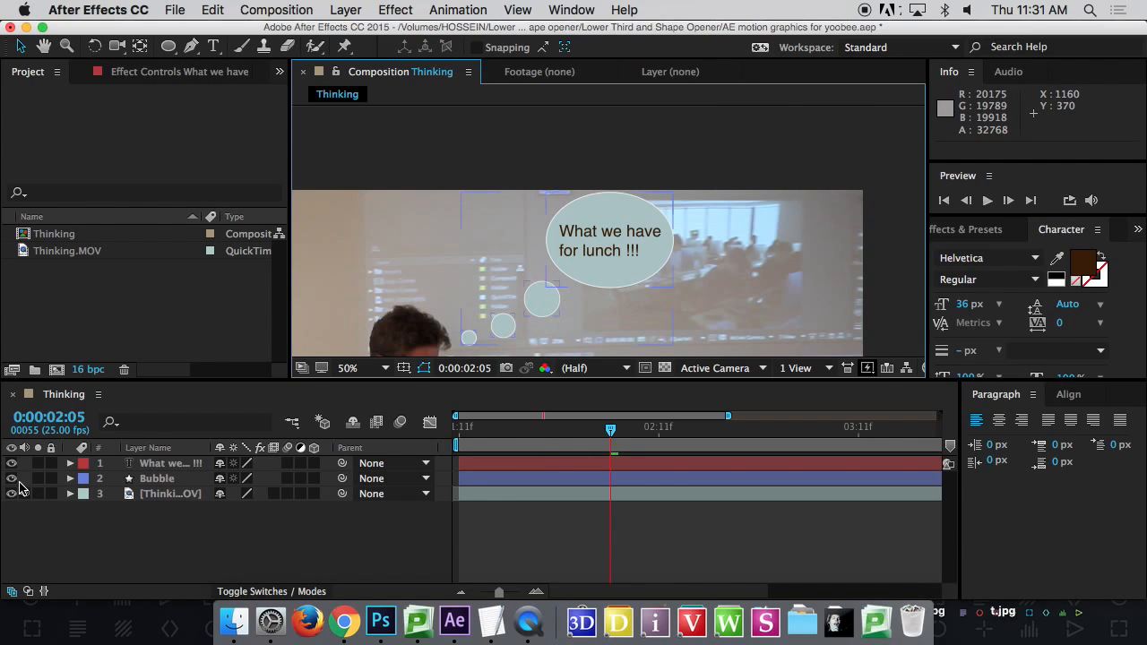
# Hide the text, Bubble and Thinking.MOV layers and make the composition view taller to fit the empty frame.
pyautogui.moveTo(14, 465); pyautogui.dragTo(14, 492)
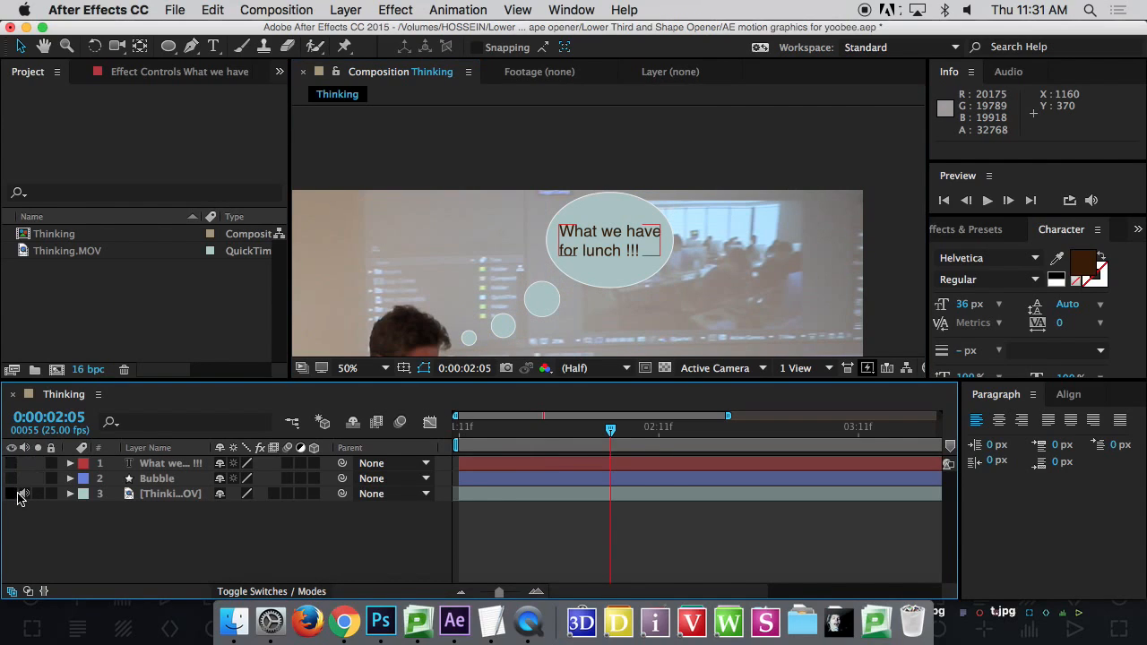
pyautogui.scroll(-4, 605, 157)
pyautogui.scroll(2, 601, 184)
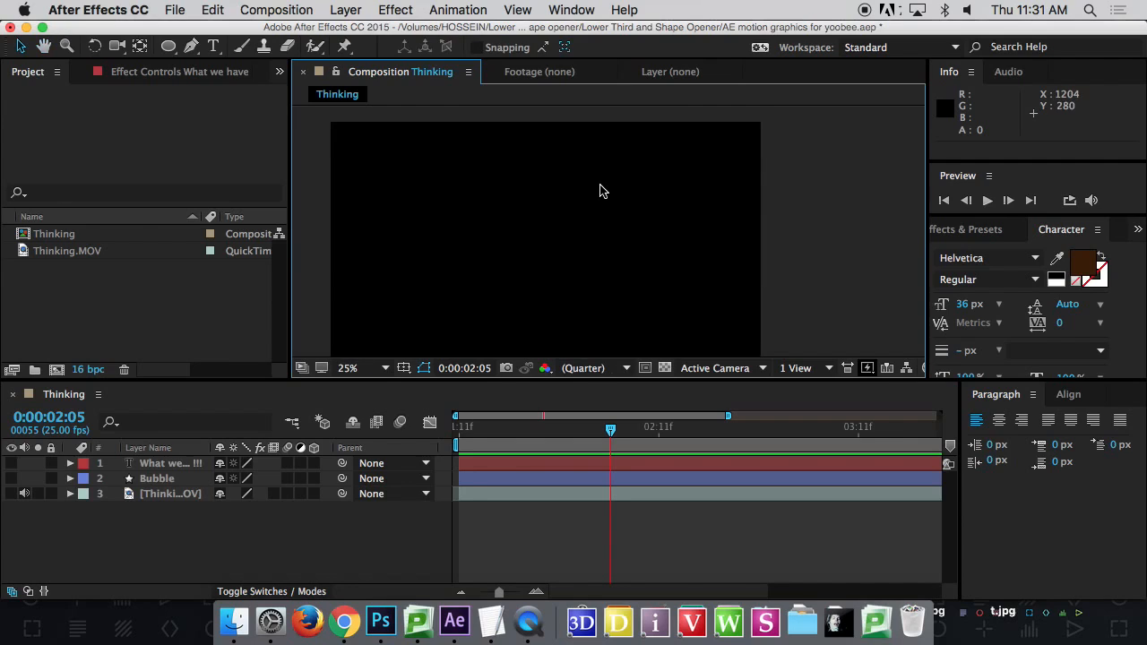
pyautogui.moveTo(541, 207); pyautogui.dragTo(575, 210)
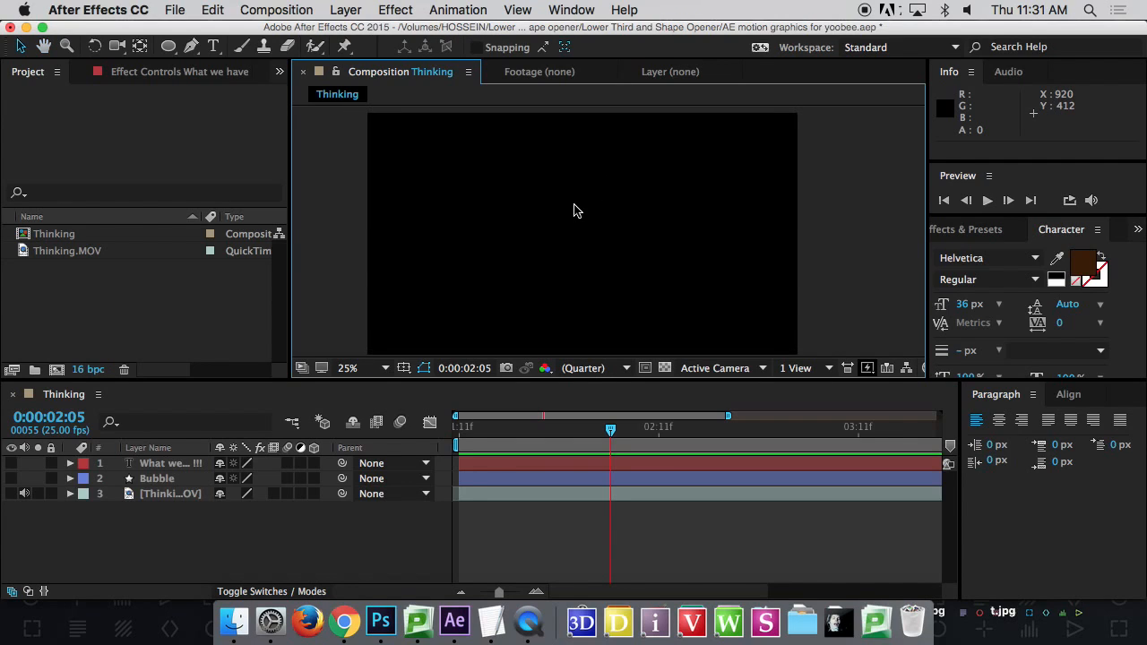
pyautogui.moveTo(431, 381); pyautogui.dragTo(431, 399)
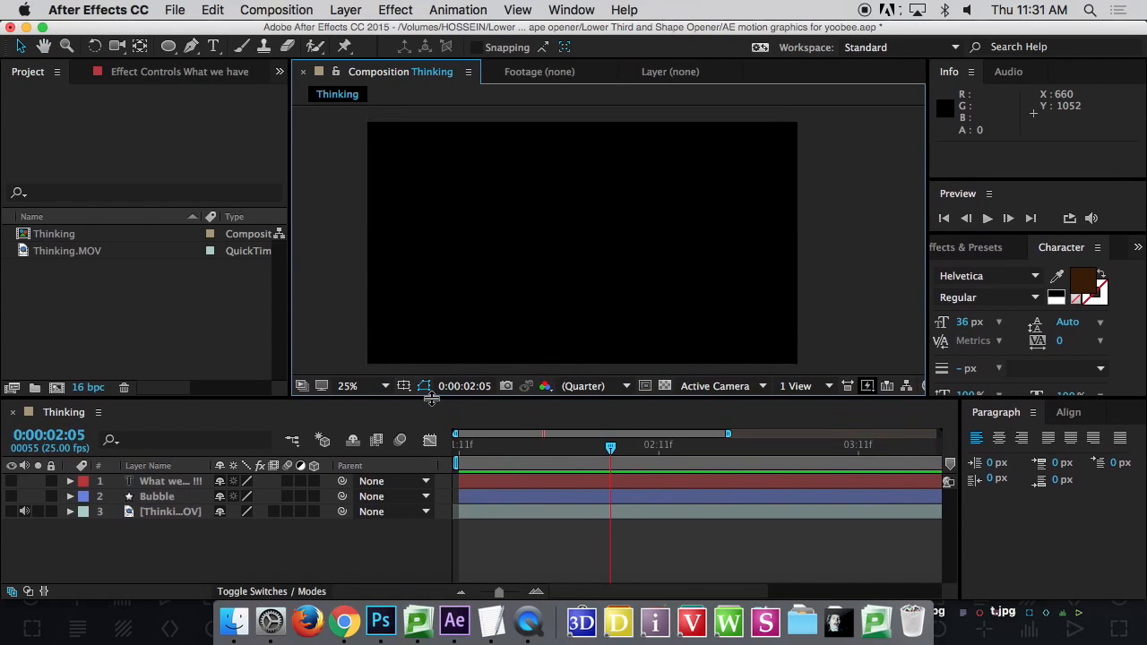
# Create a new empty shape layer above the text layer.
pyautogui.click(235, 545)
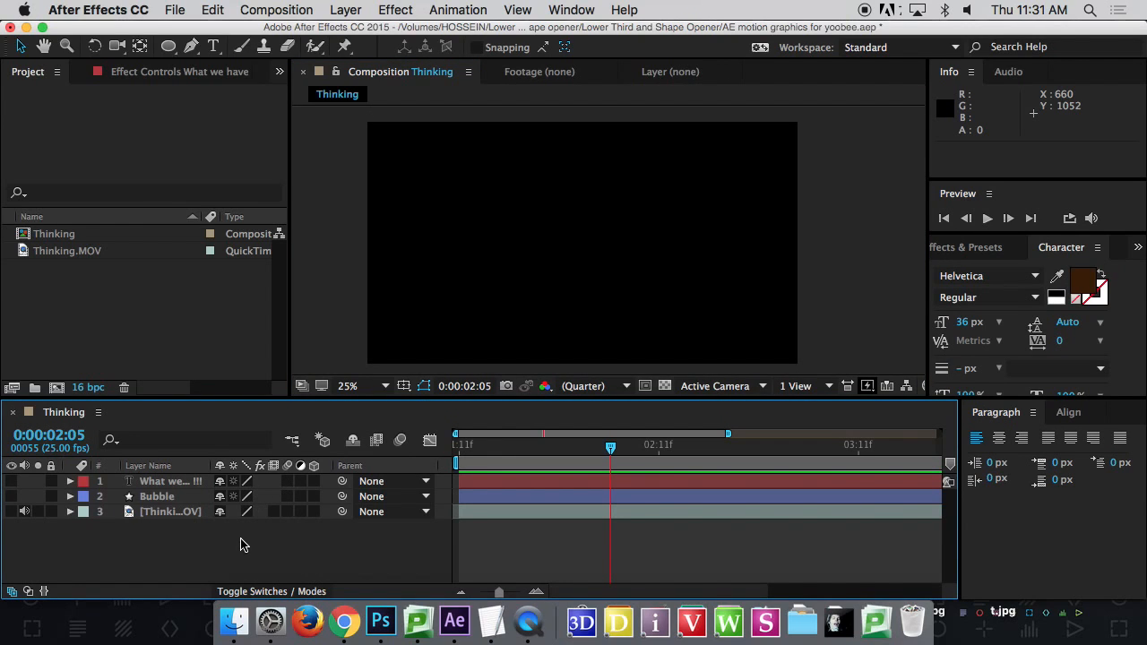
pyautogui.rightClick(240, 545)
pyautogui.moveTo(387, 434)
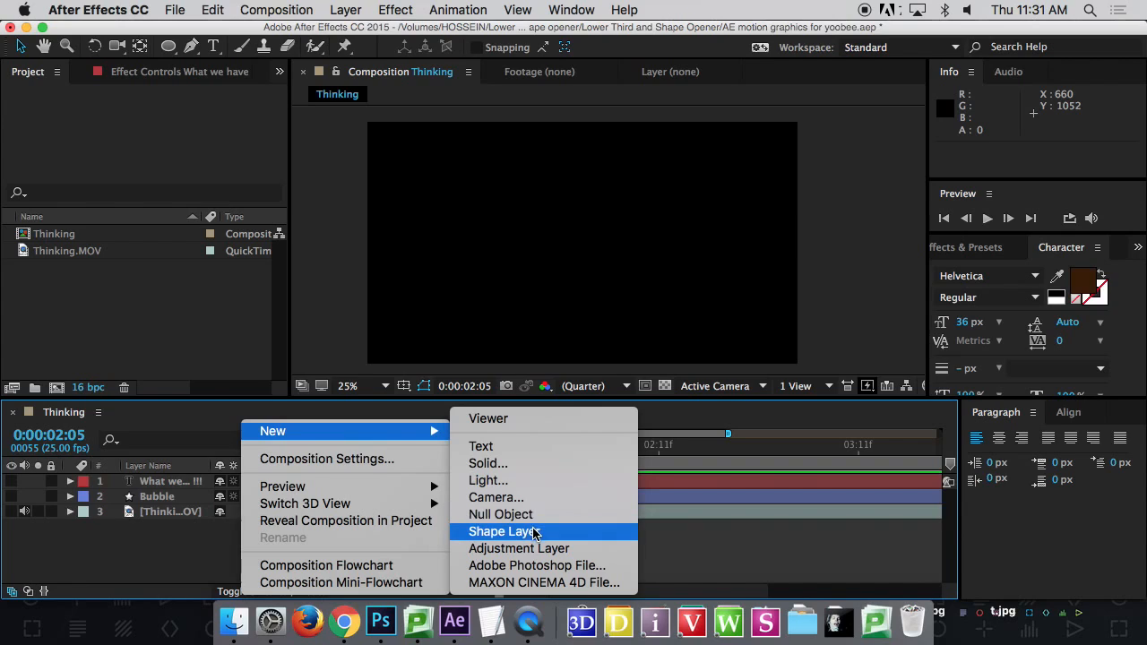
pyautogui.click(503, 532)
pyautogui.click(166, 488)
pyautogui.doubleClick(166, 489)
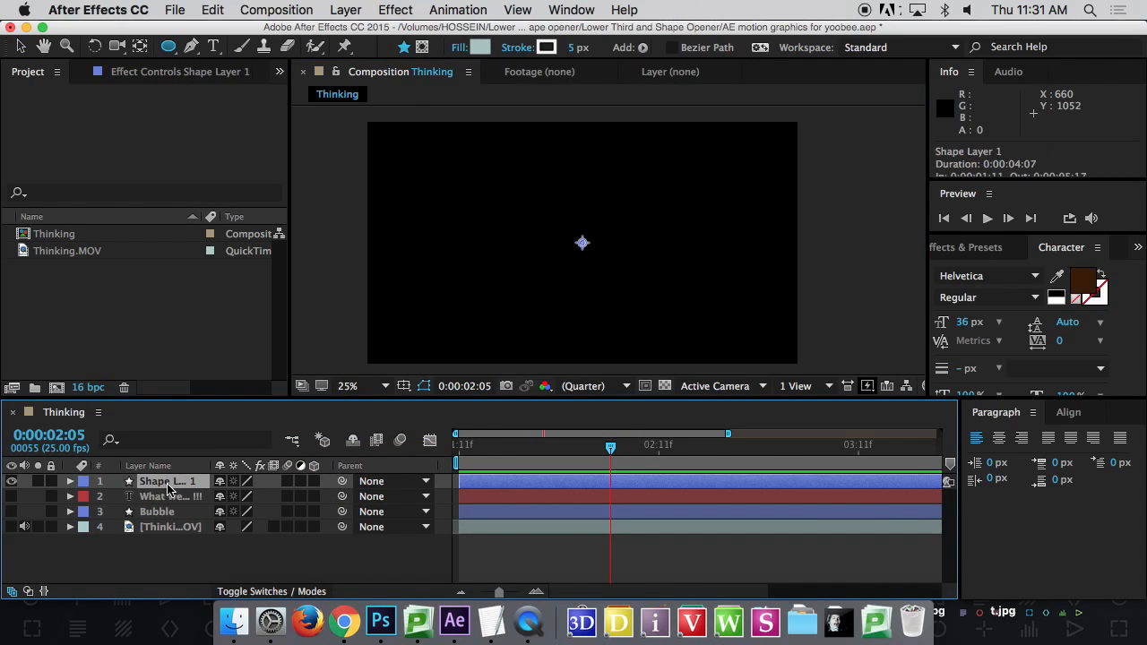
# Rename the new shape layer as "Bubble for the lost ones".
pyautogui.rightClick(198, 484)
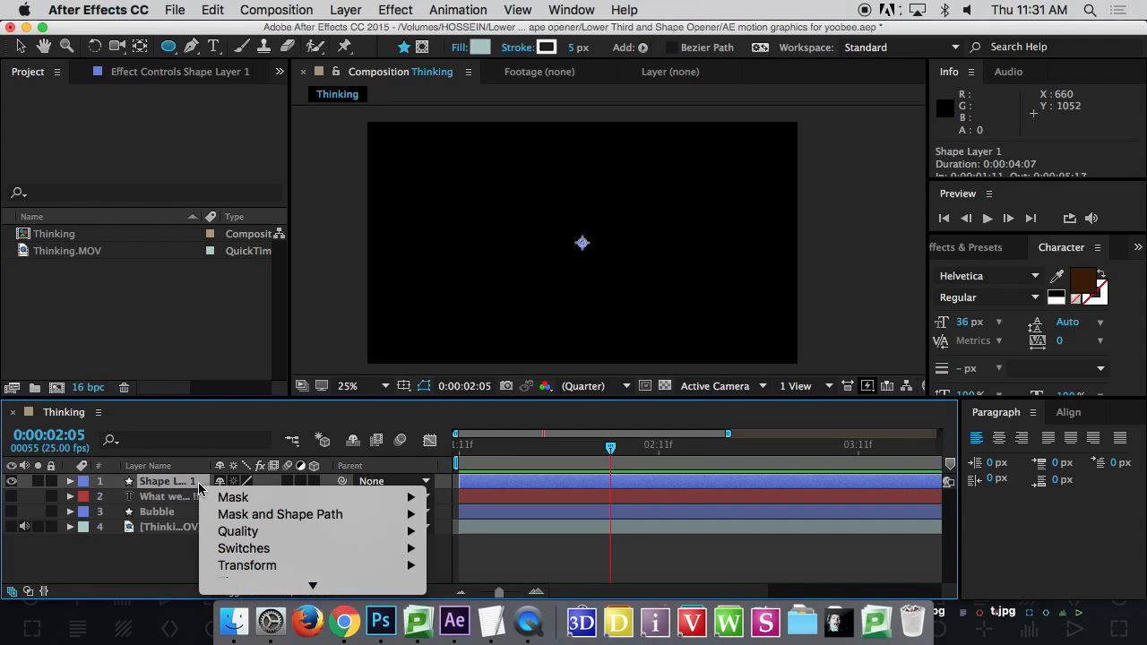
pyautogui.click(199, 487)
pyautogui.rightClick(163, 482)
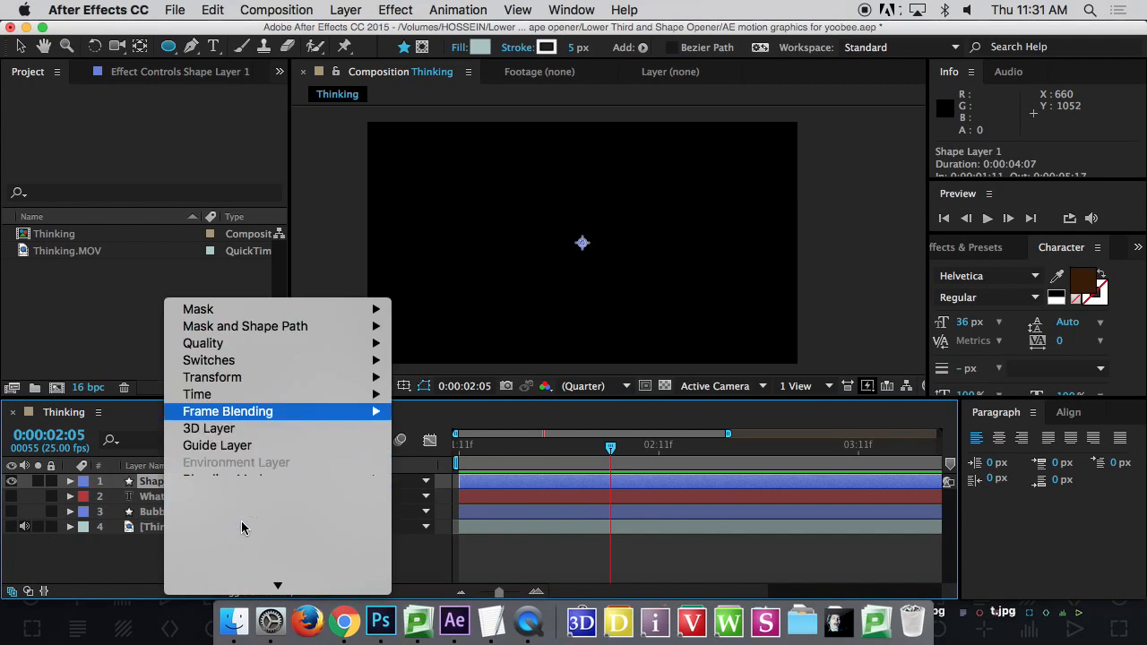
pyautogui.click(239, 583)
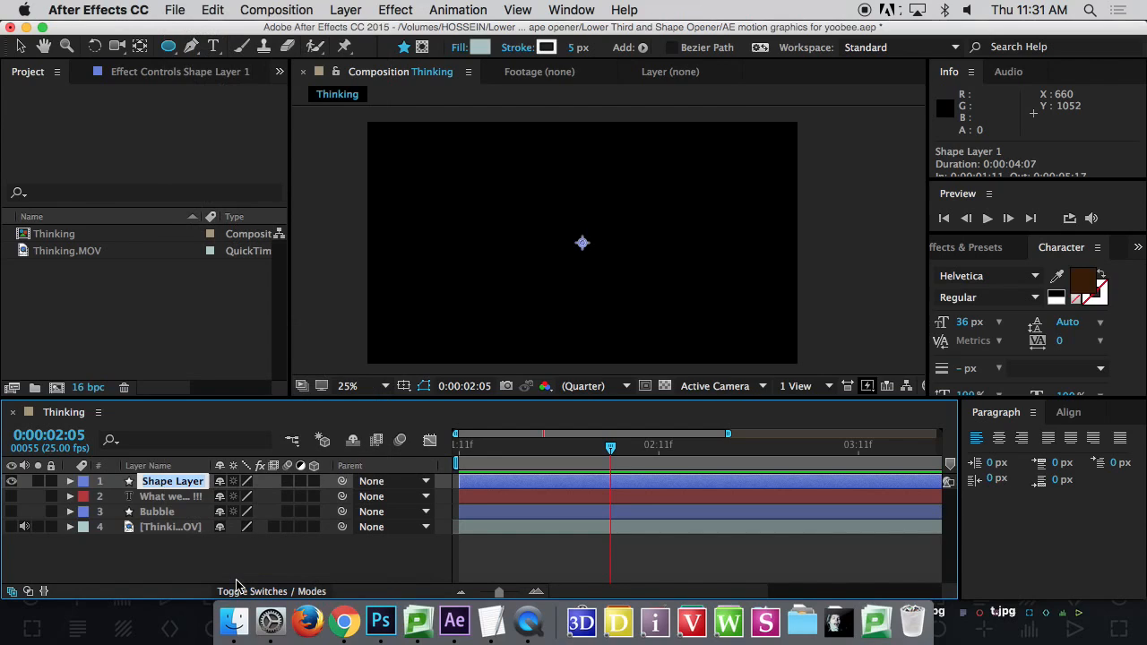
pyautogui.write('Bu')
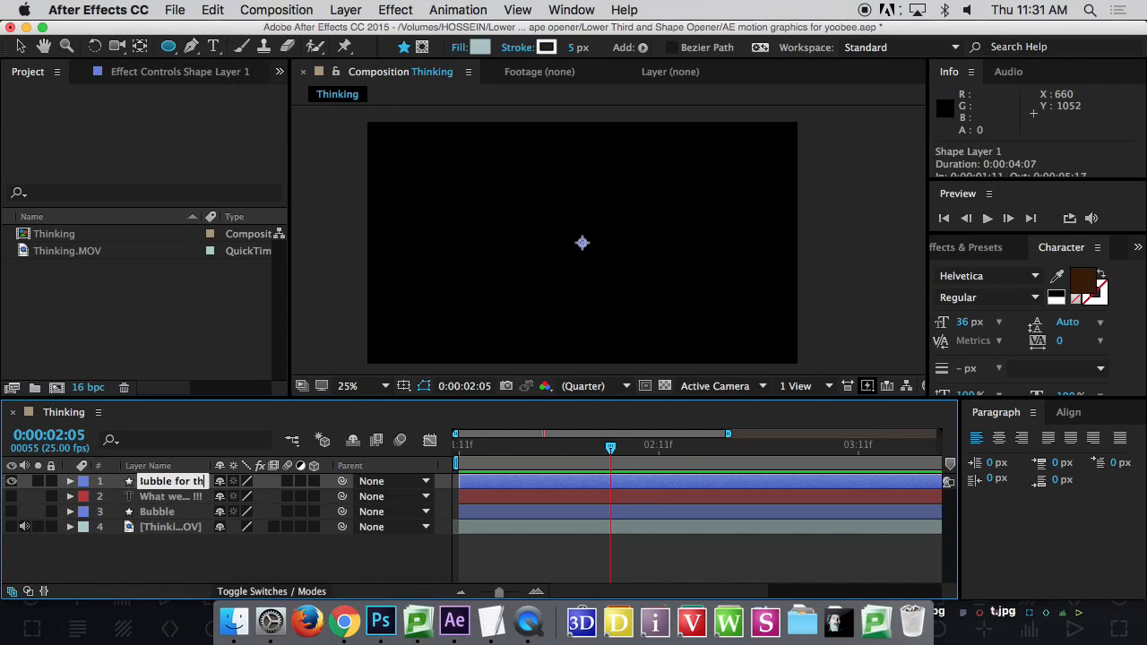
pyautogui.write('bble for the lost ones')
pyautogui.press('Return')
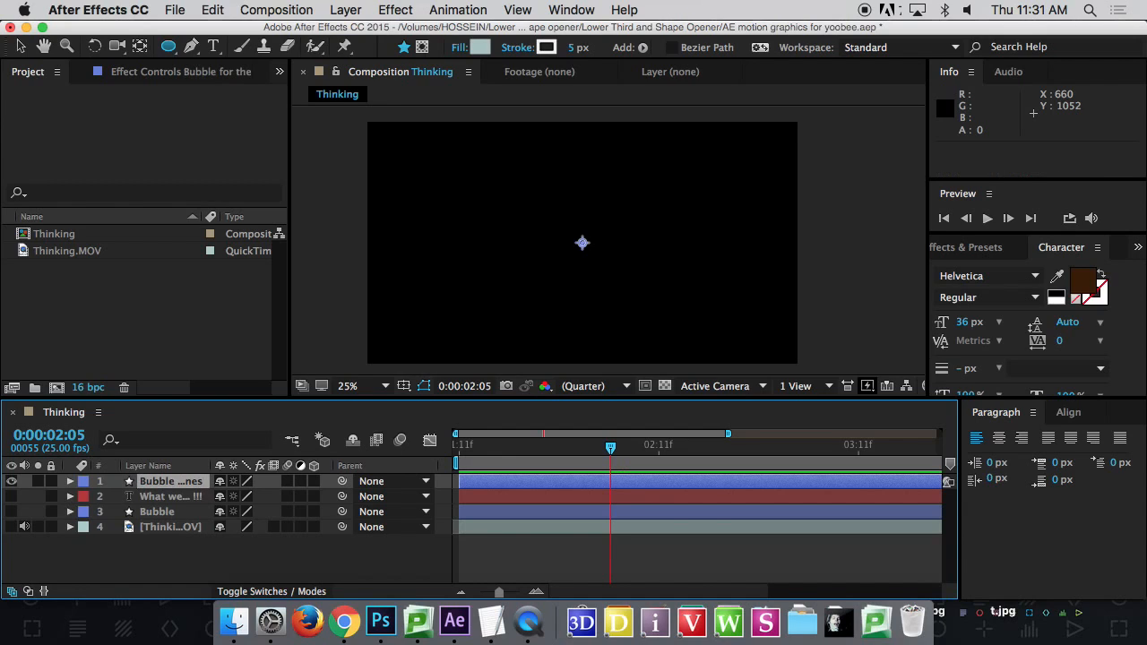
# Draw three growing circles and a large wide ellipse on the new shape layer, rising from the frame's lower left to its upper right.
pyautogui.moveTo(491, 227); pyautogui.dragTo(487, 223)
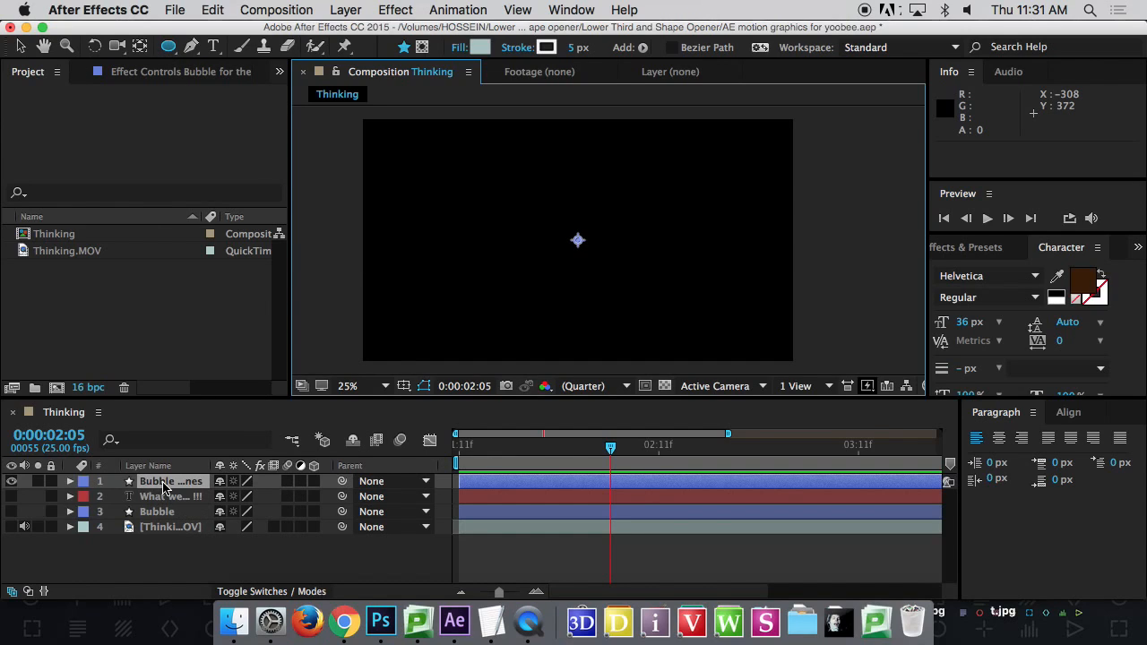
pyautogui.click(173, 52)
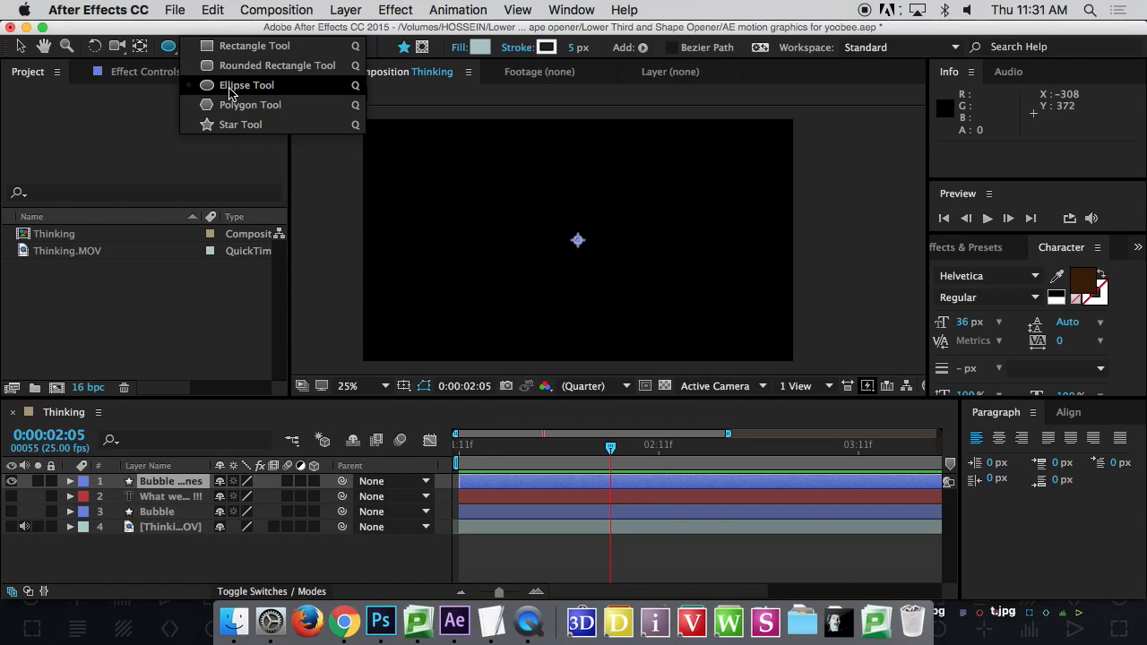
pyautogui.moveTo(457, 280); pyautogui.dragTo(479, 312)
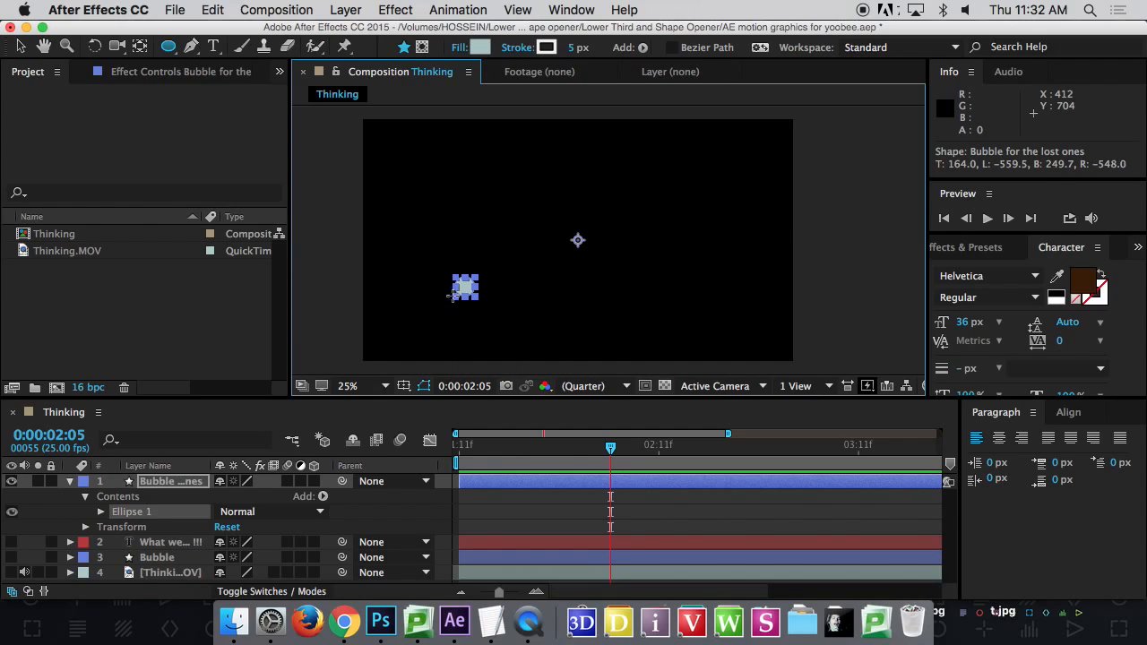
pyautogui.moveTo(482, 242); pyautogui.dragTo(531, 254)
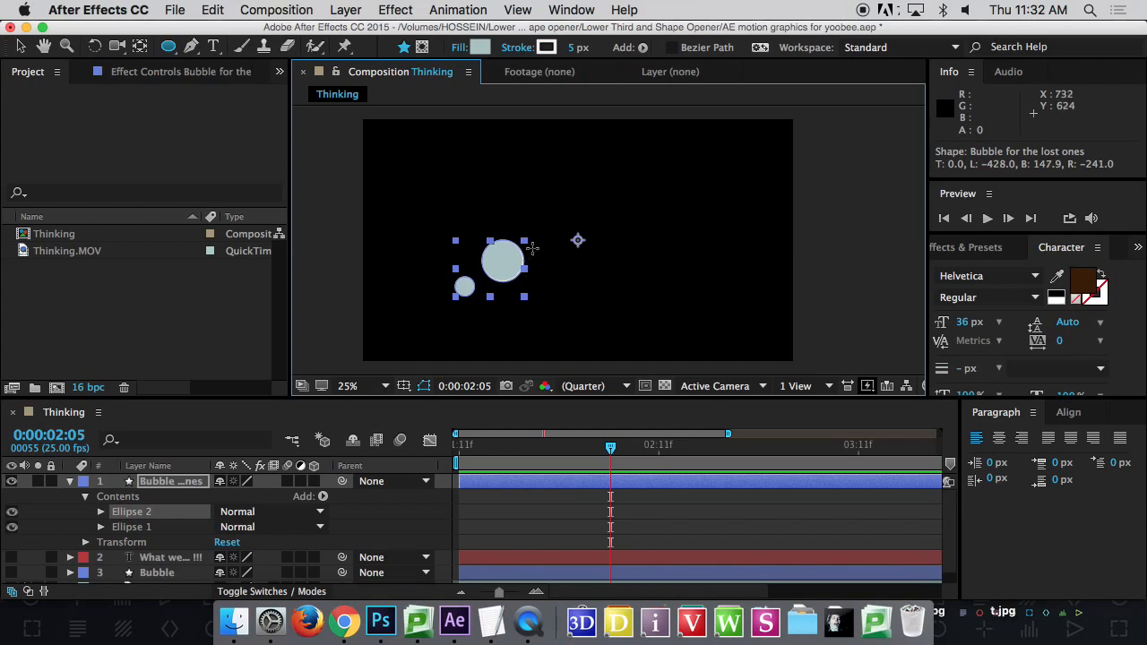
pyautogui.moveTo(520, 195); pyautogui.dragTo(585, 260)
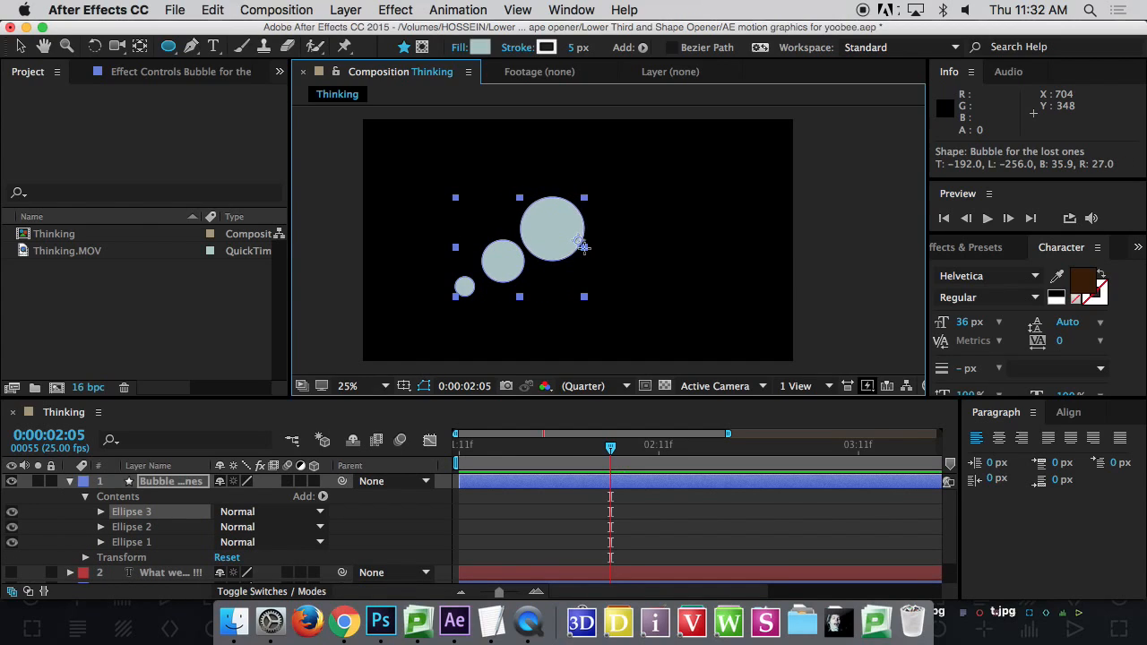
pyautogui.moveTo(554, 109); pyautogui.dragTo(763, 223)
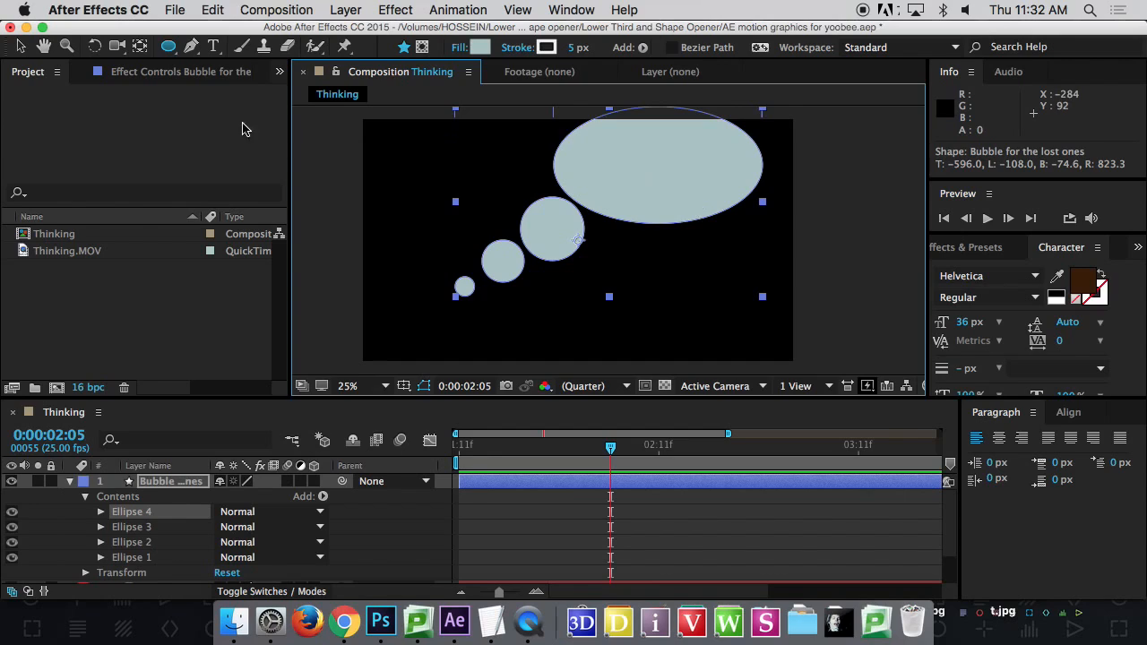
# Lower the smallest circle, shrink and reposition the two middle circles, and move the large ellipse fully inside the frame.
pyautogui.click(20, 46)
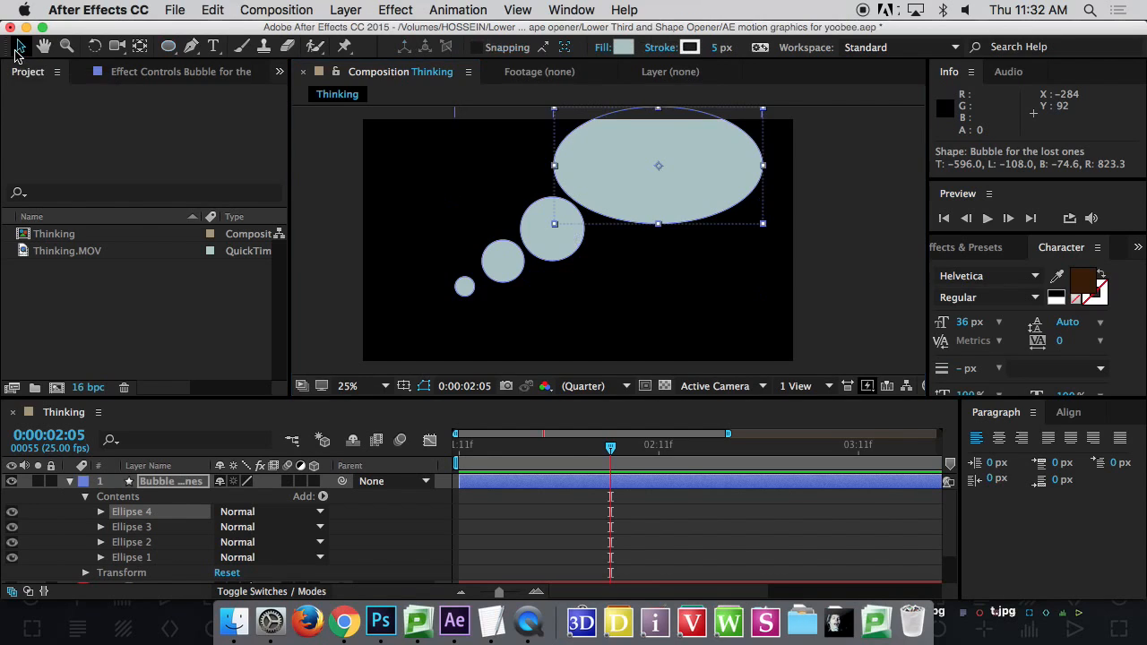
pyautogui.moveTo(562, 250); pyautogui.dragTo(451, 328)
pyautogui.moveTo(518, 297)
pyautogui.mouseDown()
pyautogui.moveTo(498, 316)
pyautogui.moveTo(518, 293)
pyautogui.mouseUp()
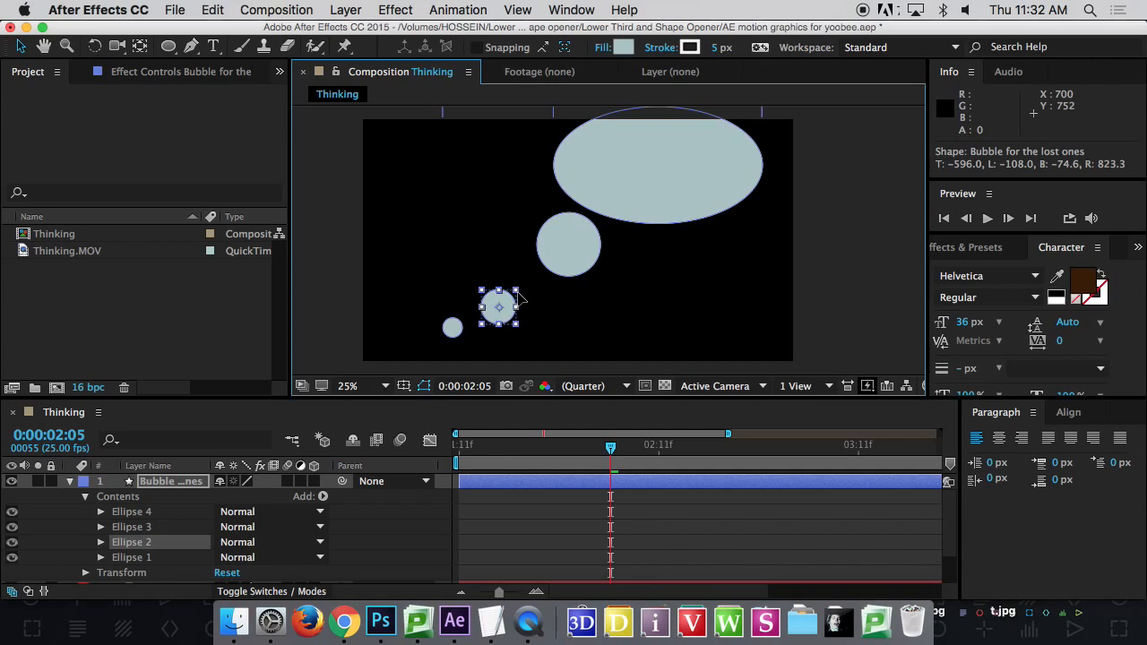
pyautogui.moveTo(589, 246)
pyautogui.mouseDown()
pyautogui.moveTo(573, 268)
pyautogui.moveTo(576, 243)
pyautogui.mouseUp()
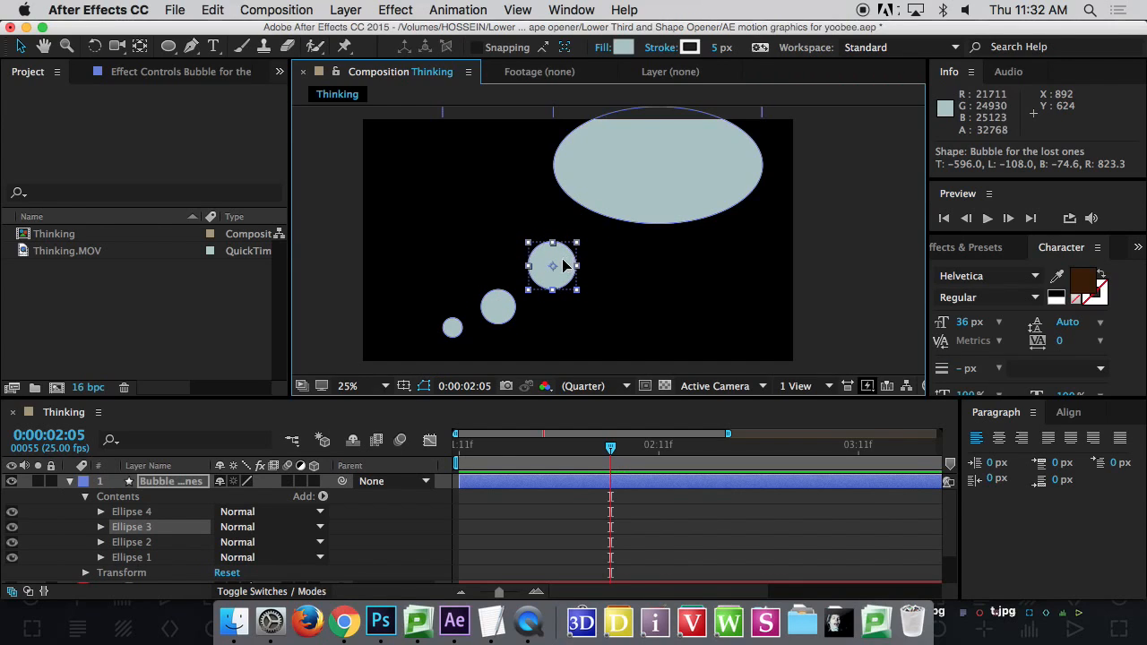
pyautogui.moveTo(651, 155); pyautogui.dragTo(633, 174)
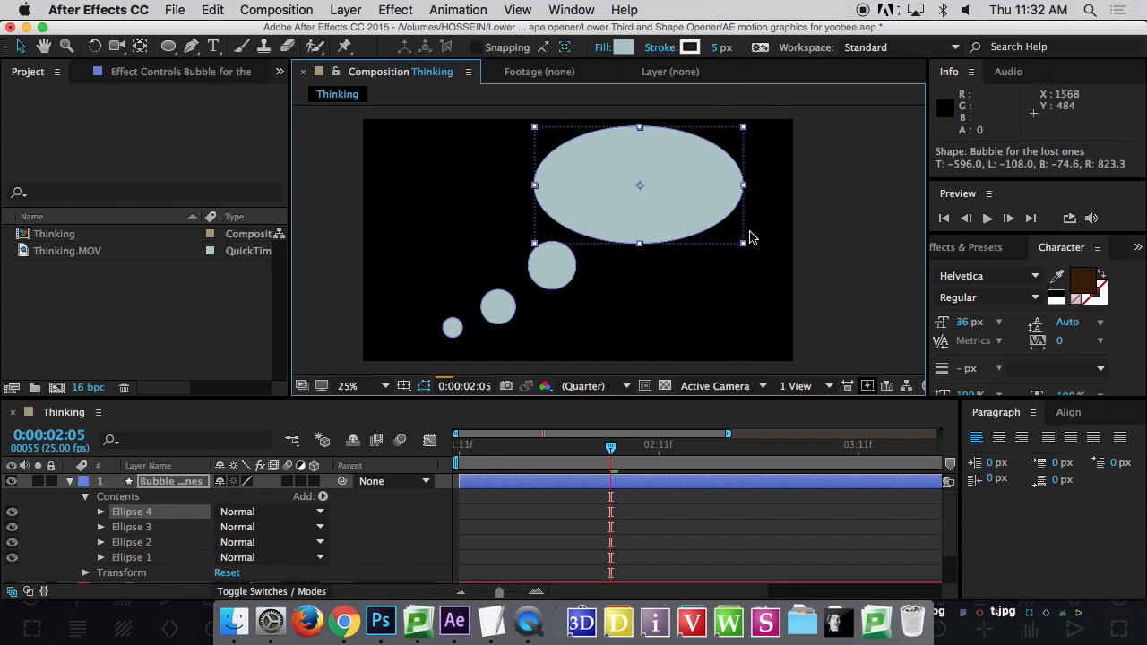
# Delete the "Bubble for the lost ones" shape layer.
pyautogui.click(835, 202)
pyautogui.click(573, 479)
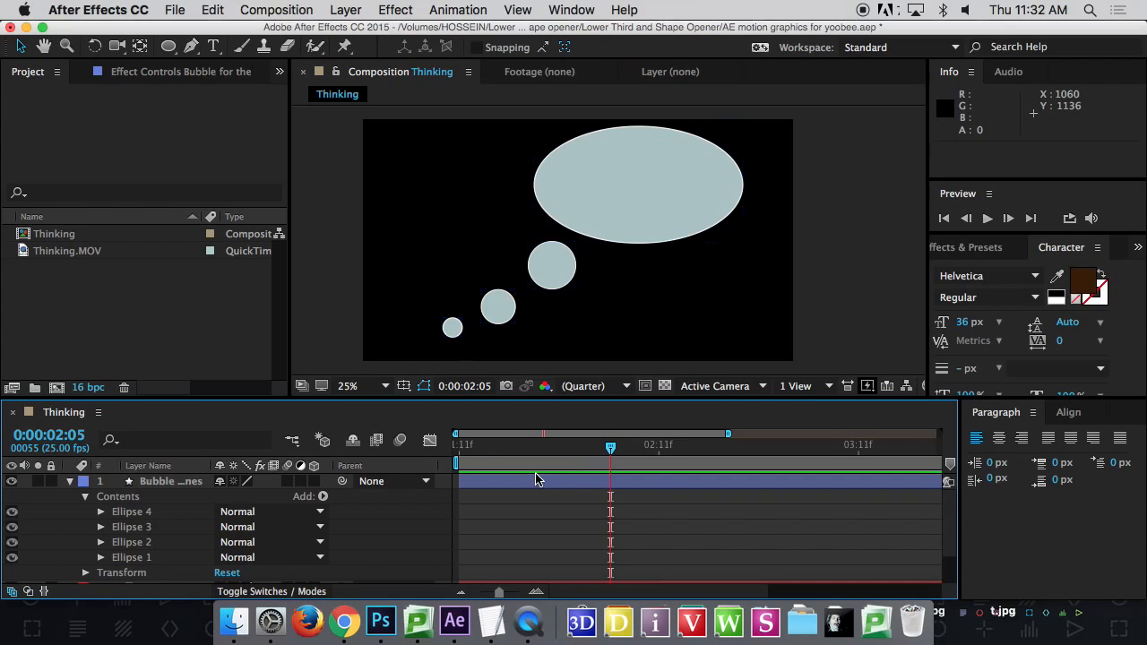
pyautogui.click(176, 485)
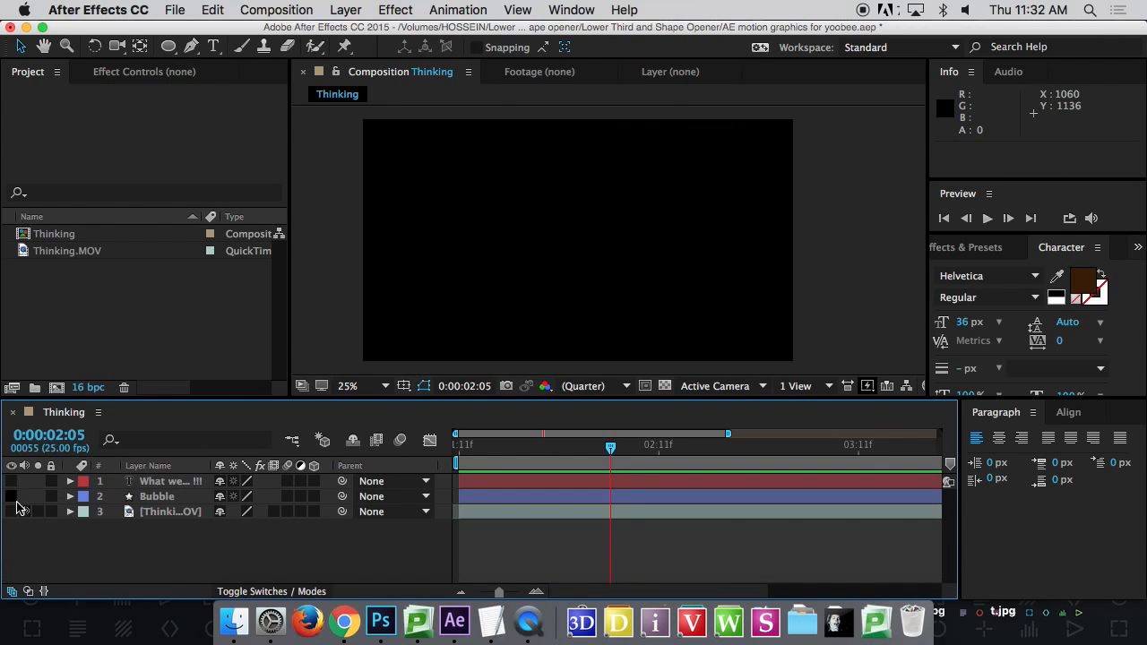
# Make the text, Bubble and Thinking.MOV layers visible again and turn the video layer's audio back on.
pyautogui.click(11, 496)
pyautogui.click(10, 481)
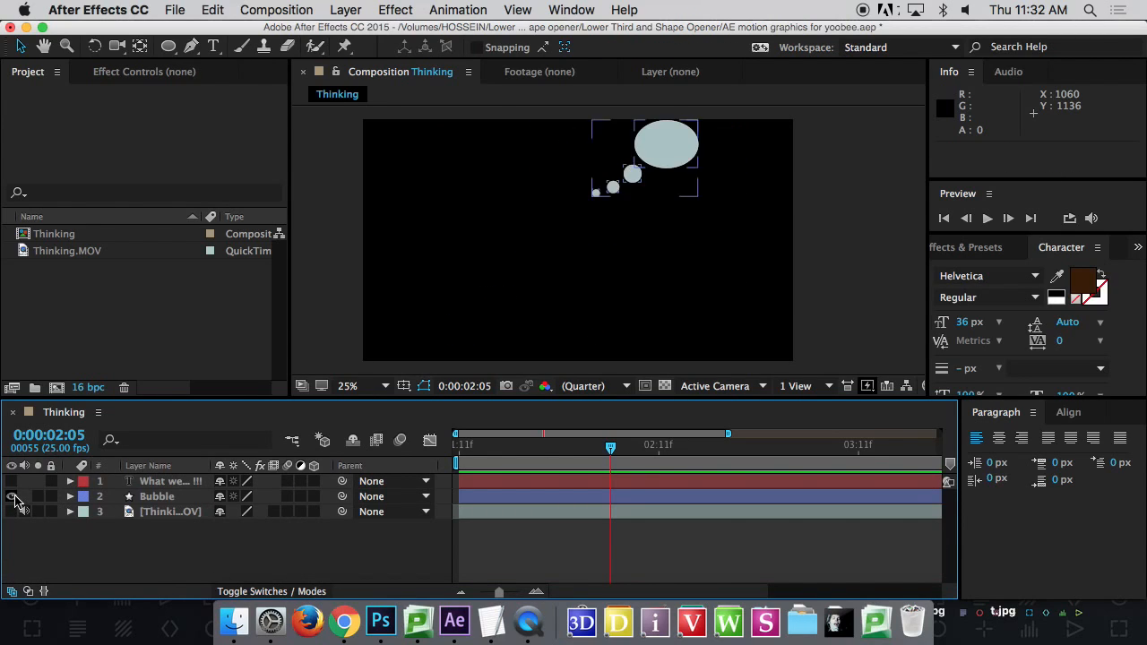
pyautogui.click(11, 511)
pyautogui.click(24, 511)
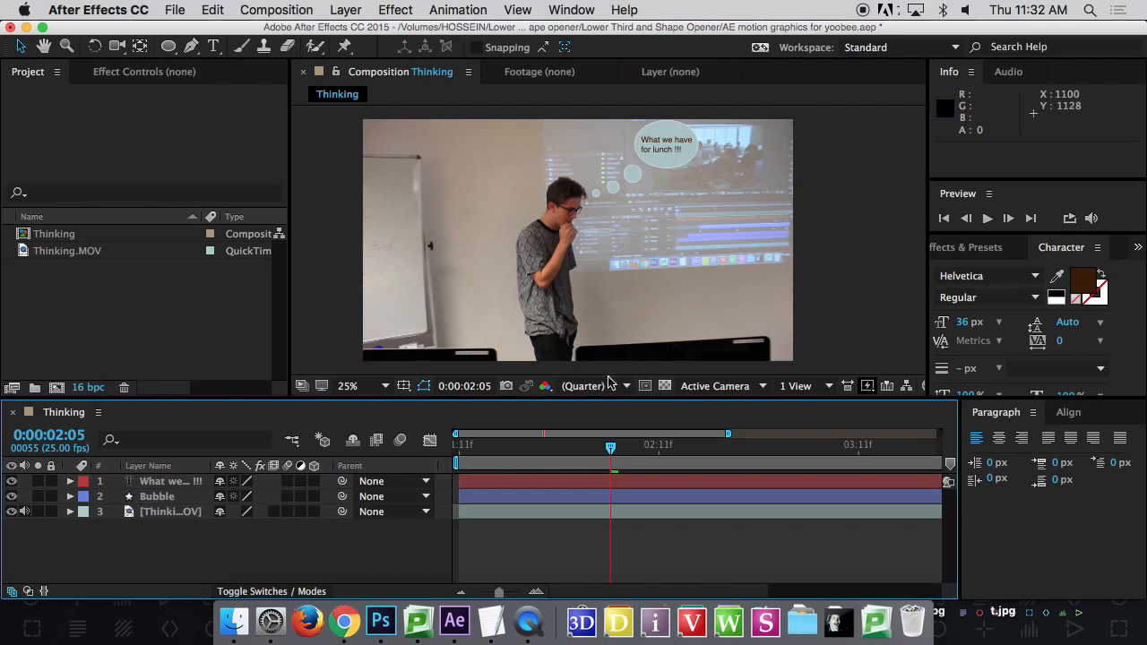
# Review the bubble animation between 0:00:01:11 and 0:00:02:05, and dismiss the auto-save error.
pyautogui.moveTo(608, 448); pyautogui.dragTo(458, 446)
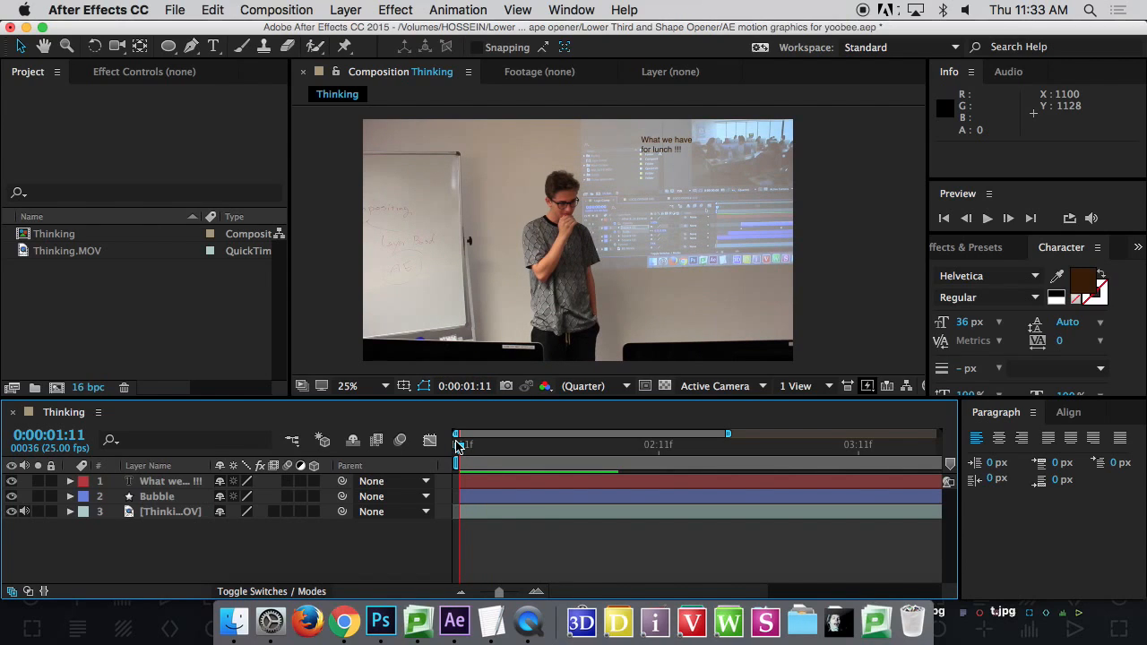
pyautogui.moveTo(458, 447); pyautogui.dragTo(608, 446)
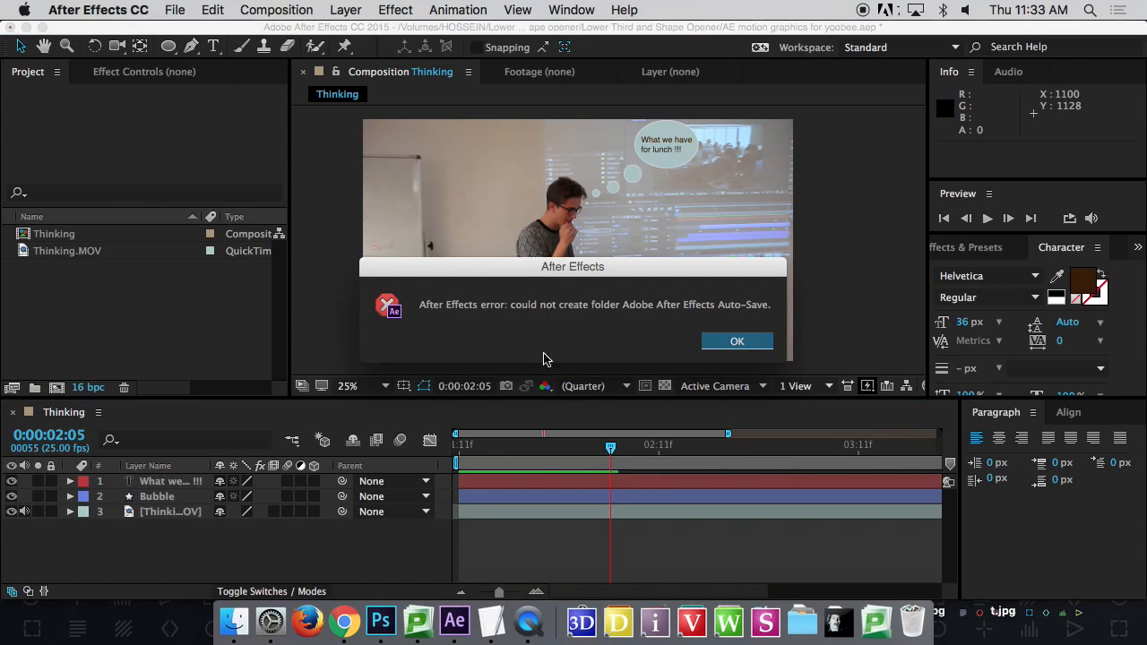
pyautogui.click(737, 344)
# Copy the wording "What we have for lunch !!!" from its text layer and delete that layer.
pyautogui.click(601, 486)
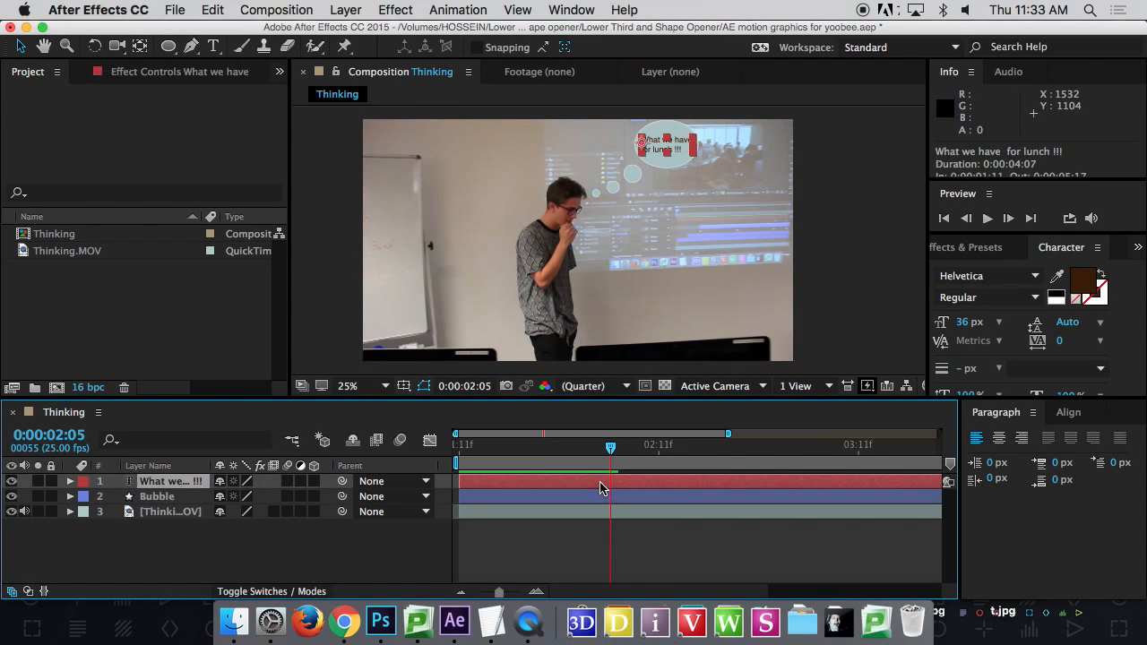
pyautogui.doubleClick(682, 140)
pyautogui.press('super+c')
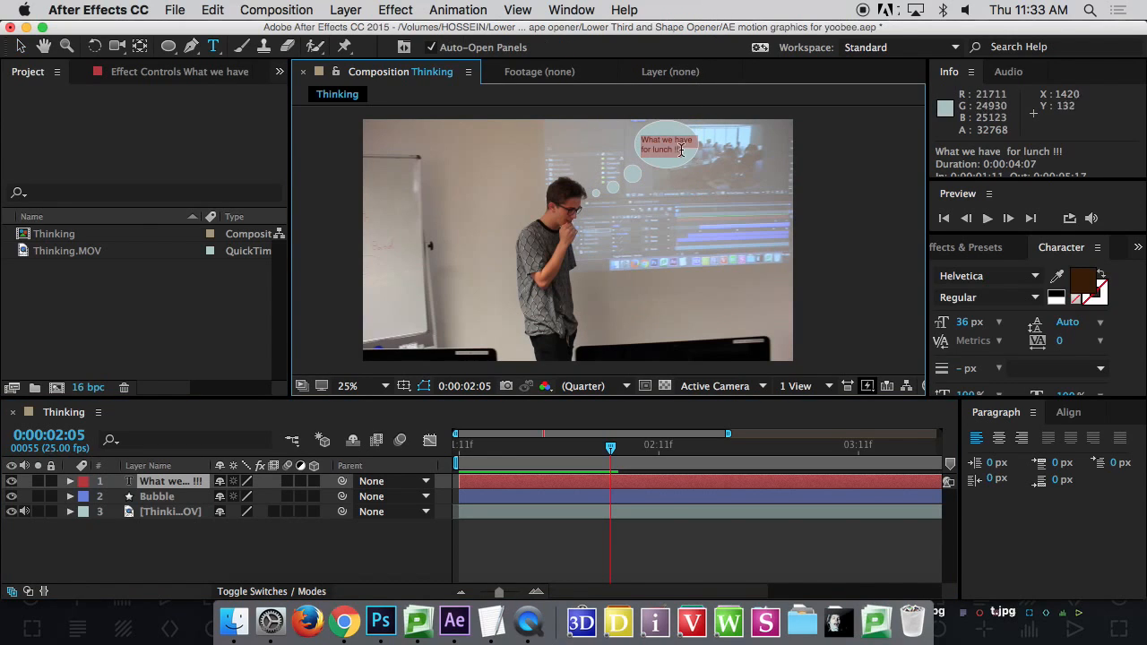
pyautogui.click(639, 576)
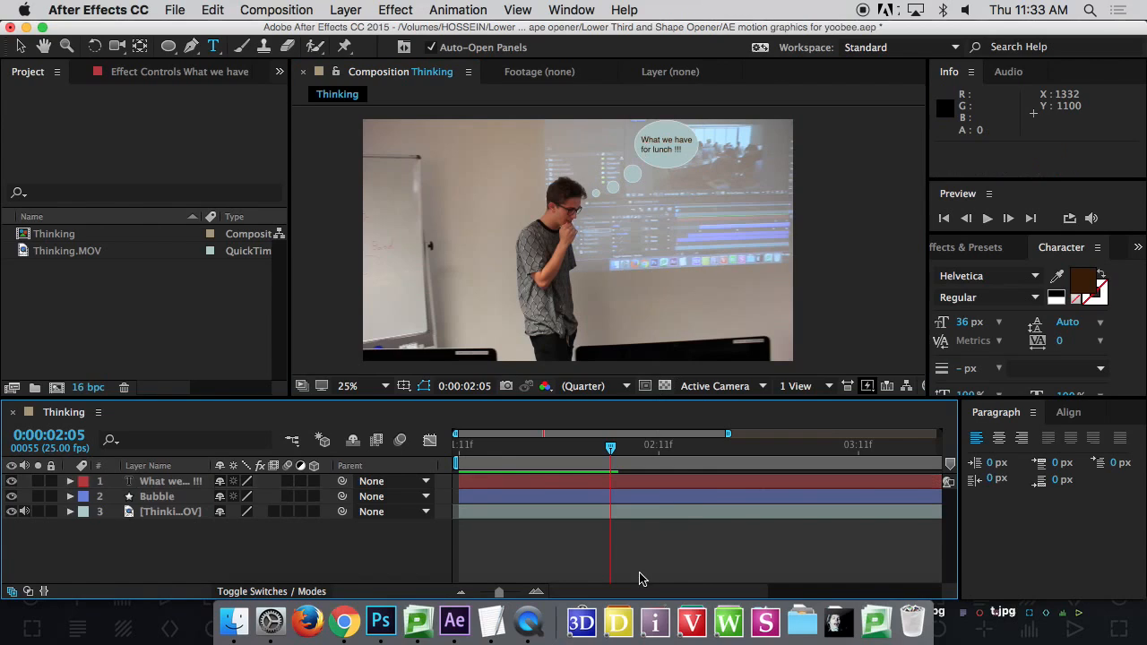
pyautogui.click(681, 485)
pyautogui.press('Delete')
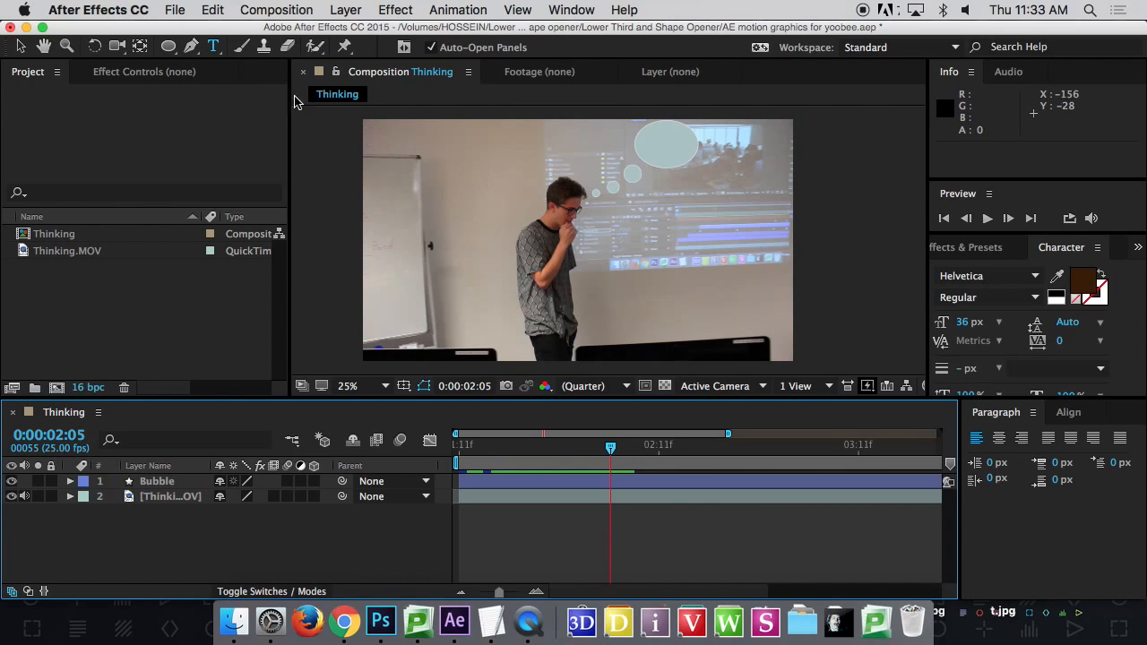
# Paste the copied wording into a new text layer and move it onto the large bubble.
pyautogui.click(493, 168)
pyautogui.press('super+v')
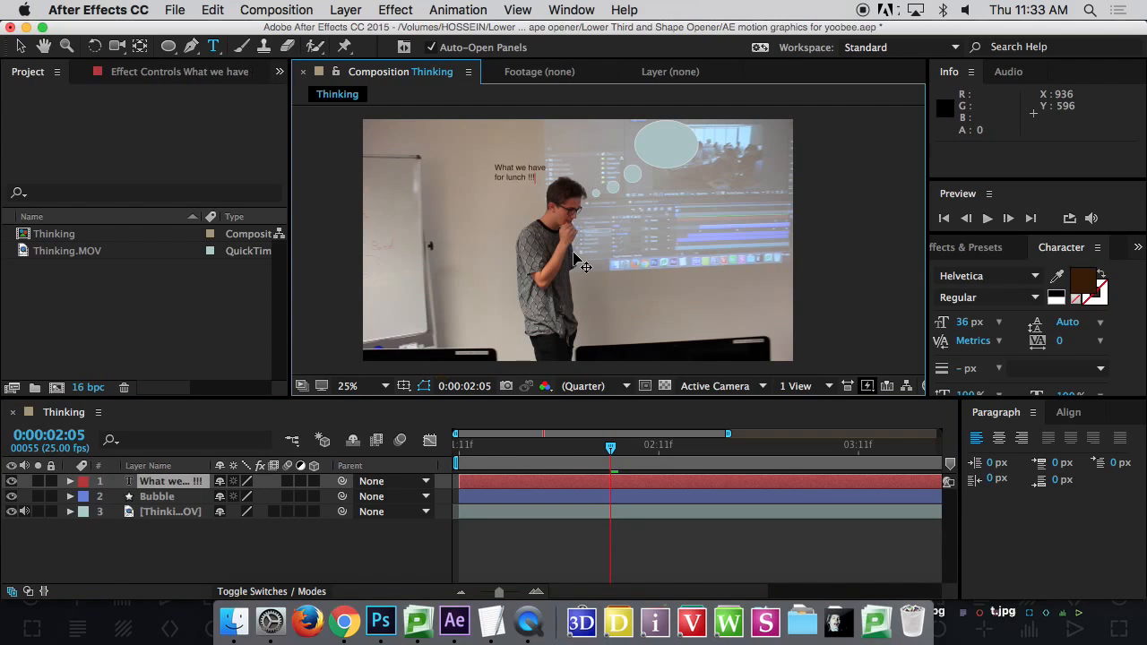
pyautogui.click(19, 45)
pyautogui.moveTo(515, 178); pyautogui.dragTo(630, 455)
# Scale the text to about 106% by 95% and reposition it inside the large ellipse at about 1231, 101.
pyautogui.scroll(3, 681, 149)
pyautogui.press('space')
pyautogui.press('space')
pyautogui.moveTo(742, 250); pyautogui.dragTo(700, 240)
pyautogui.moveTo(793, 279)
pyautogui.mouseDown()
pyautogui.moveTo(843, 296)
pyautogui.moveTo(805, 277)
pyautogui.mouseUp()
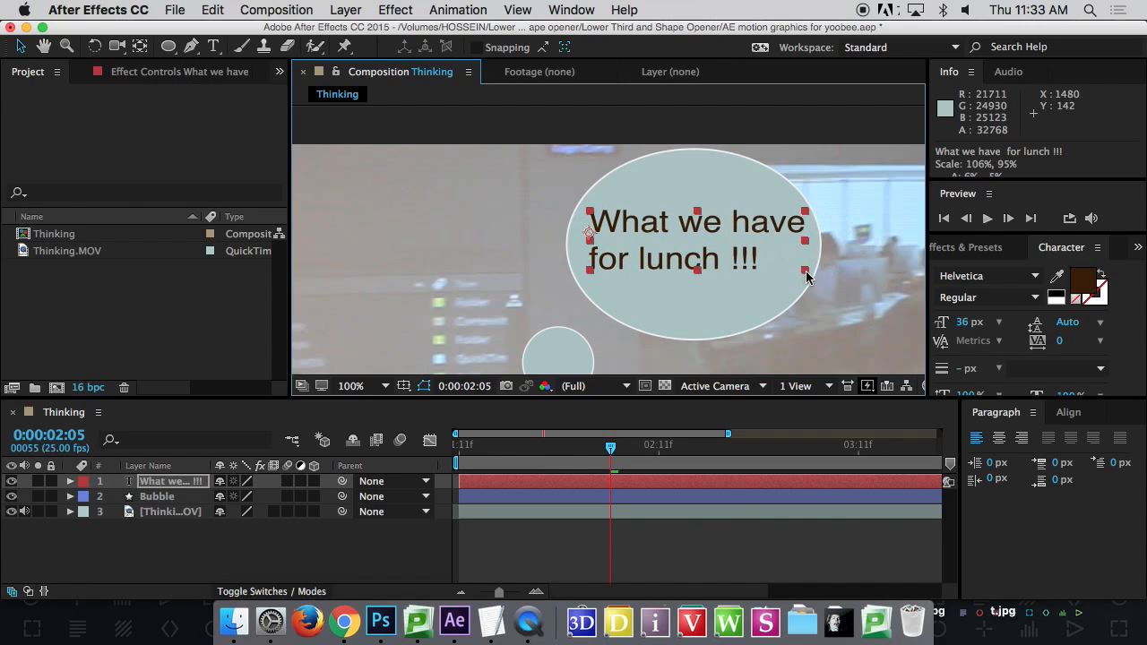
pyautogui.moveTo(776, 225); pyautogui.dragTo(766, 233)
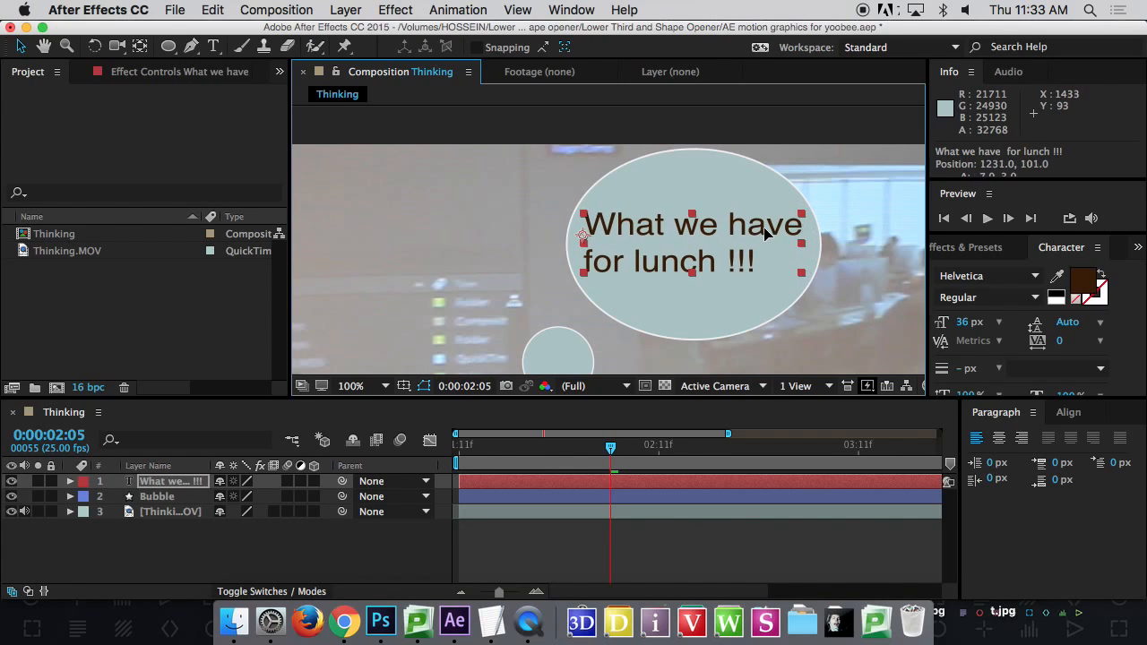
pyautogui.press(',')
pyautogui.press(',')
pyautogui.press(',')
pyautogui.press(',')
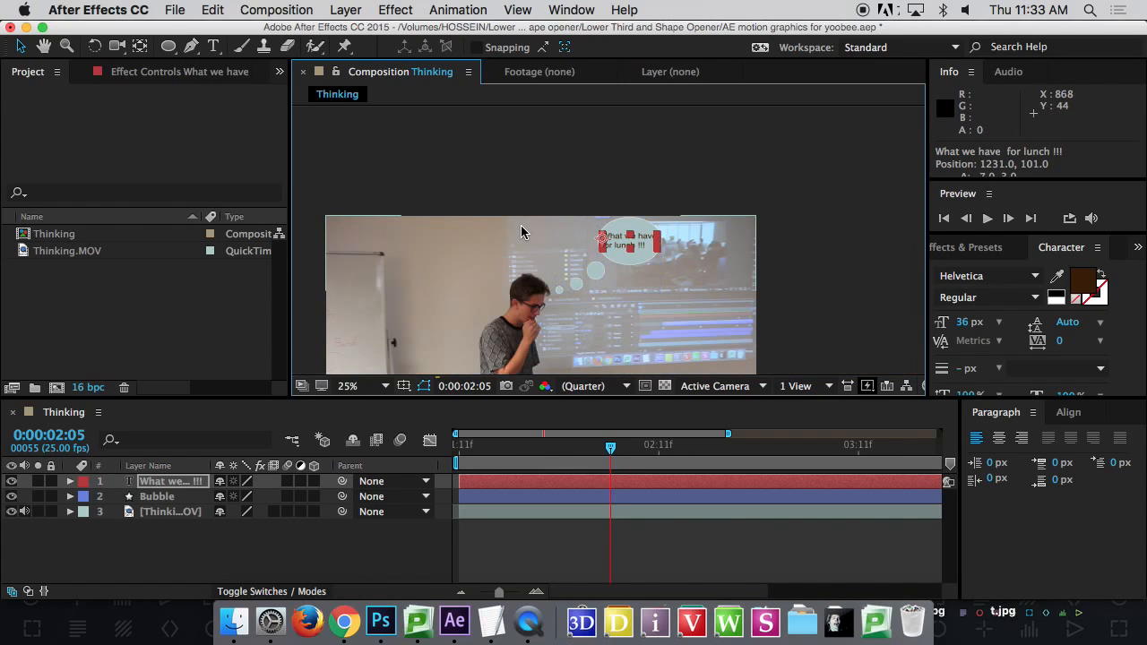
pyautogui.moveTo(523, 256); pyautogui.dragTo(528, 210)
pyautogui.click(806, 253)
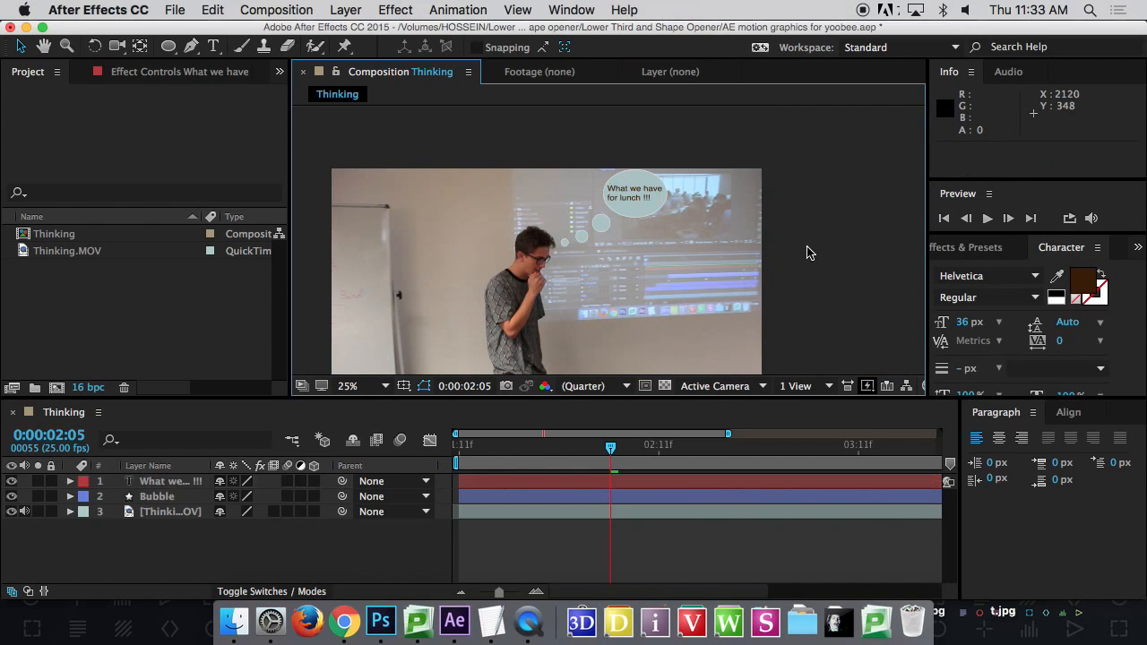
# Nudge the text slightly down within the large ellipse to position 1233, 107.
pyautogui.scroll(3, 625, 183)
pyautogui.scroll(-1, 635, 194)
pyautogui.moveTo(653, 170); pyautogui.dragTo(638, 207)
pyautogui.press('v')
pyautogui.click(632, 186)
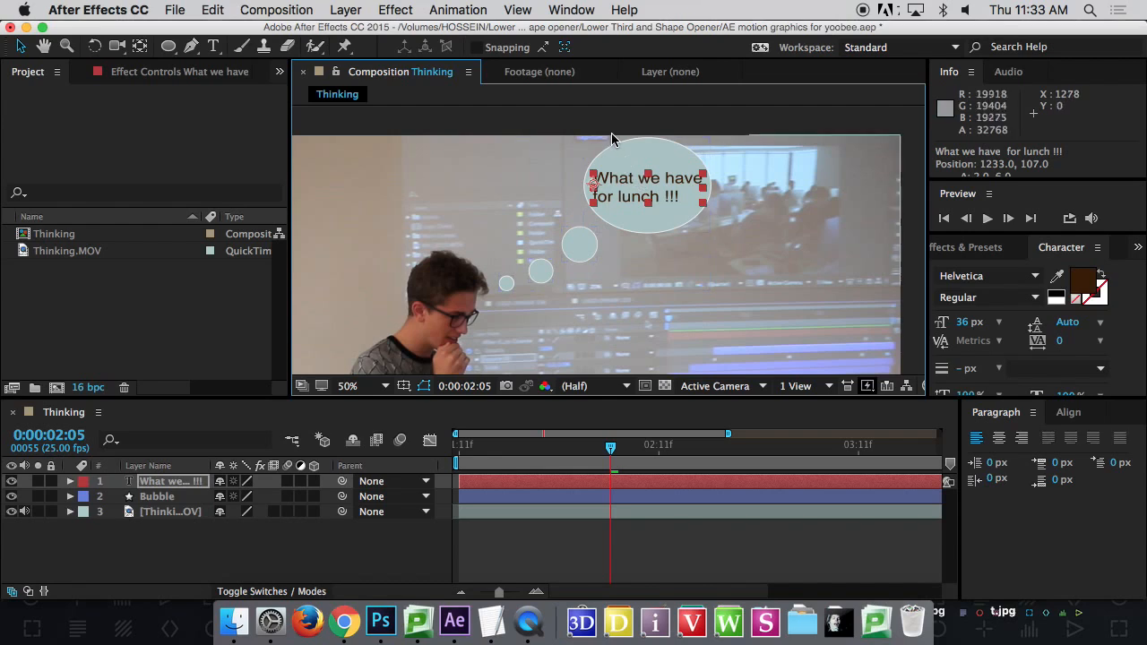
pyautogui.click(589, 123)
pyautogui.scroll(-2, 592, 167)
pyautogui.press('space')
pyautogui.moveTo(538, 234); pyautogui.dragTo(569, 208)
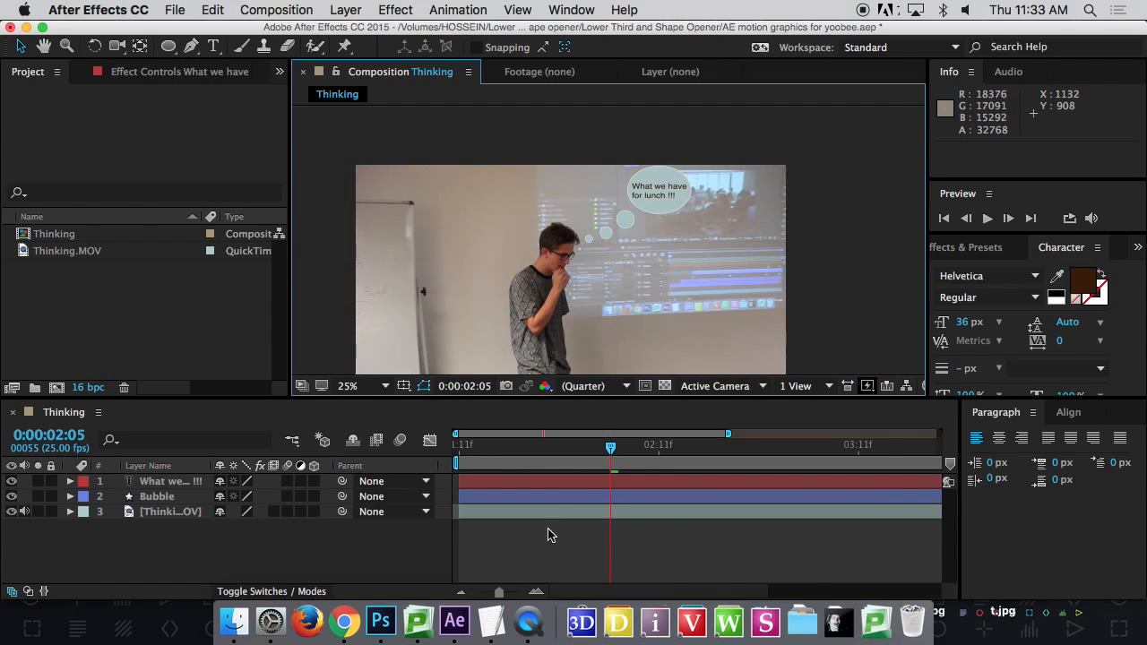
# Move the current time to 0:00:02:03.
pyautogui.moveTo(578, 450); pyautogui.dragTo(598, 439)
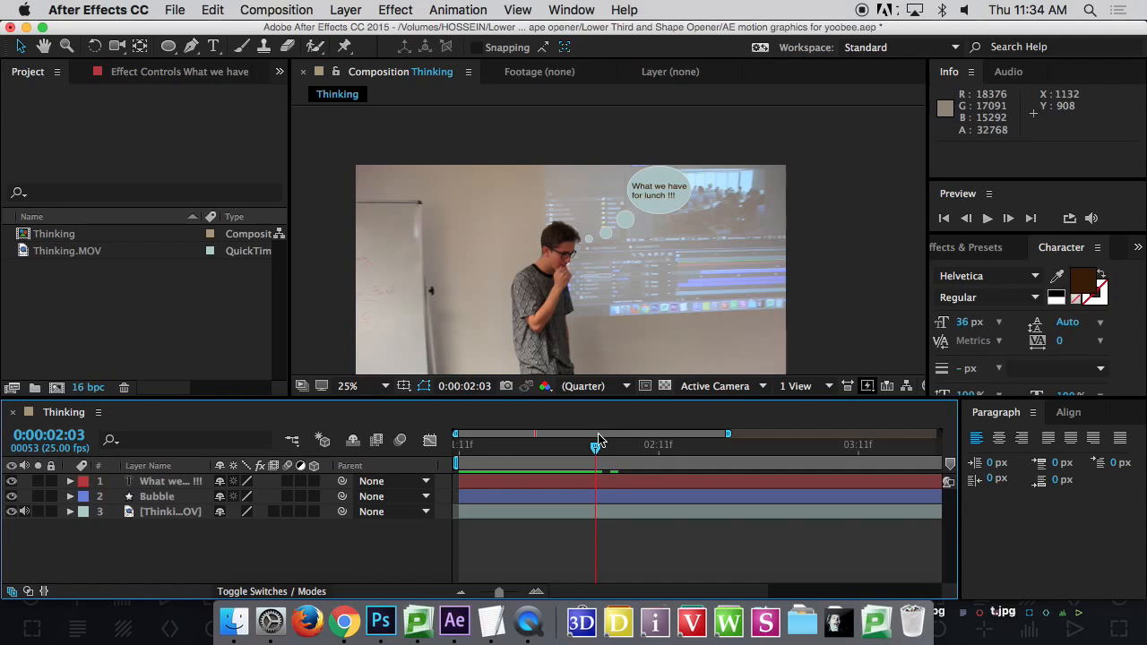
# Try trimming 15 frames off the start of the text layer by hand, and undo the trim.
pyautogui.click(580, 486)
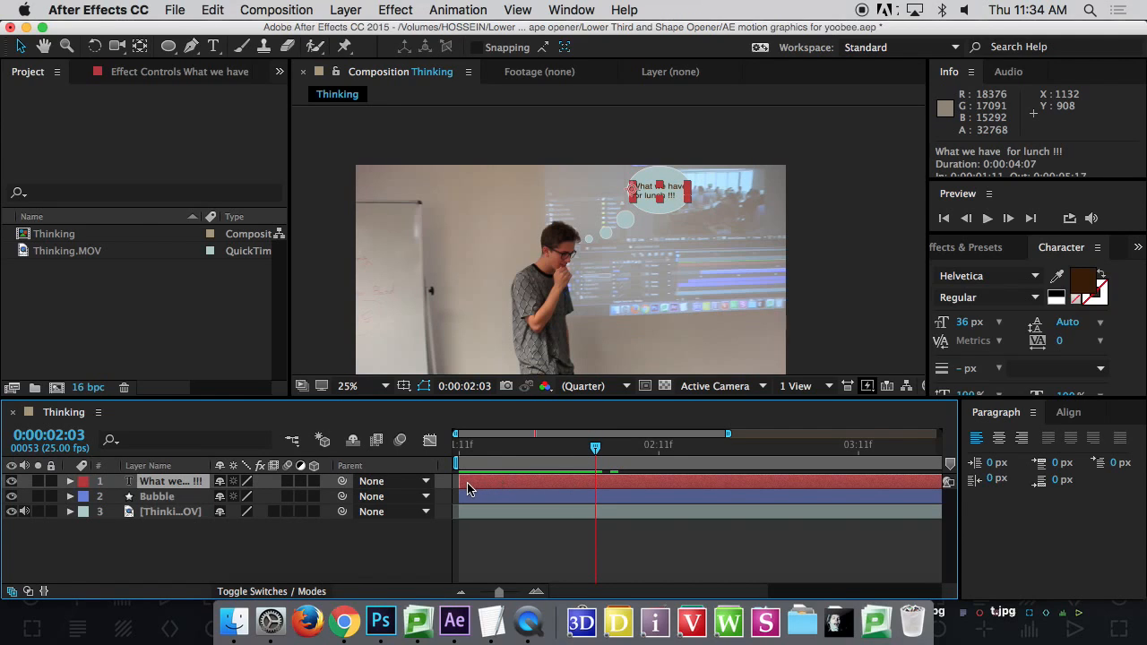
pyautogui.moveTo(459, 484); pyautogui.dragTo(577, 483)
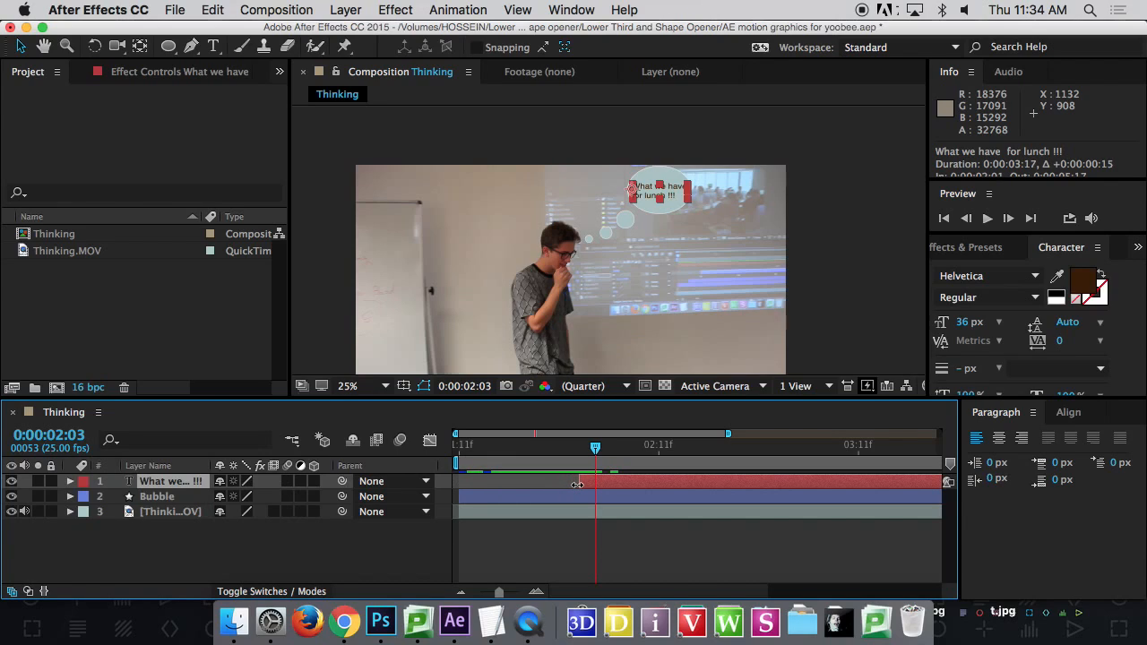
pyautogui.press('super+z')
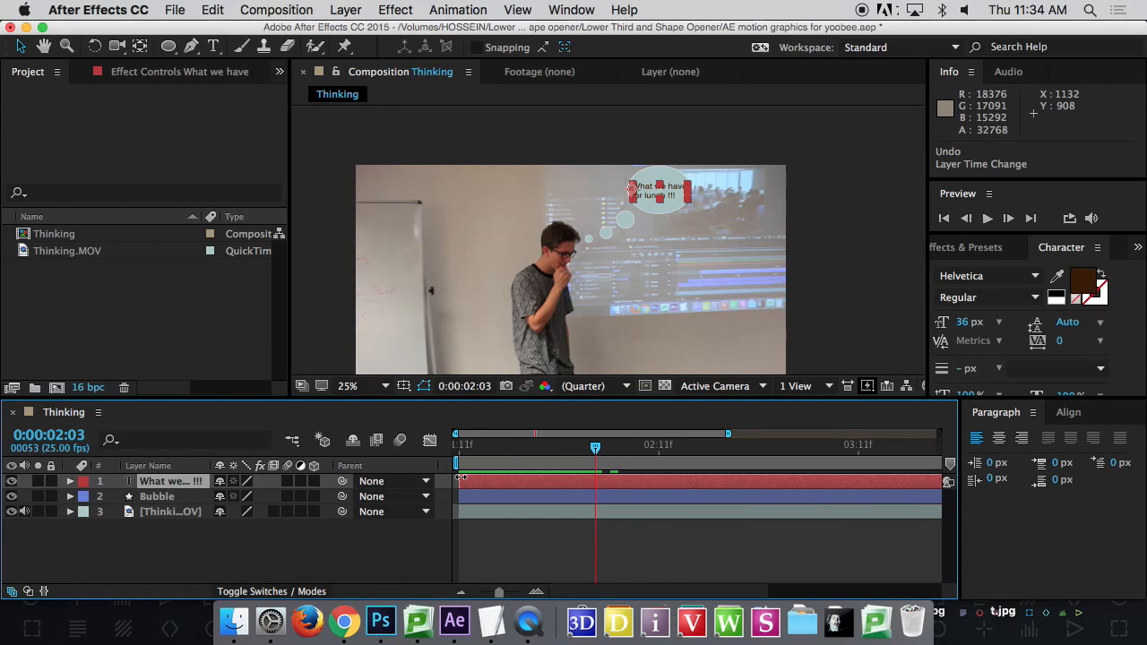
# Trim the start of the text layer to the current time at 0:00:02:03.
pyautogui.click(608, 485)
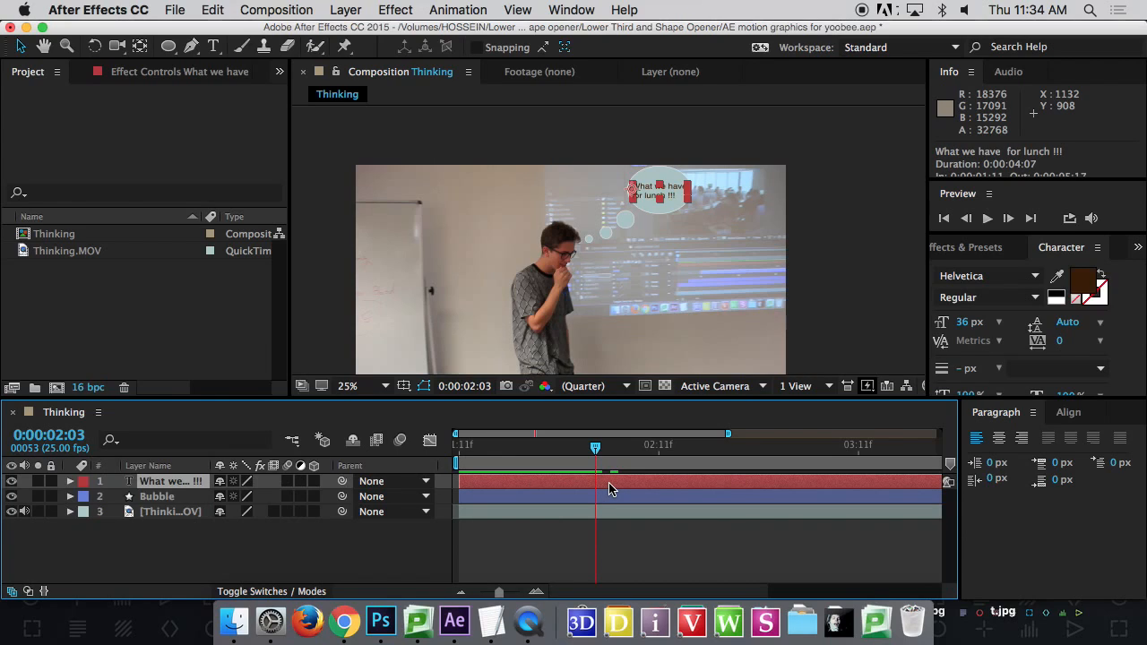
pyautogui.hotkey('alt', '[')
# Switch to Chrome, search the web for "bracket key", view a picture of the bracket keys, and return to After Effects.
pyautogui.press('super+Tab')
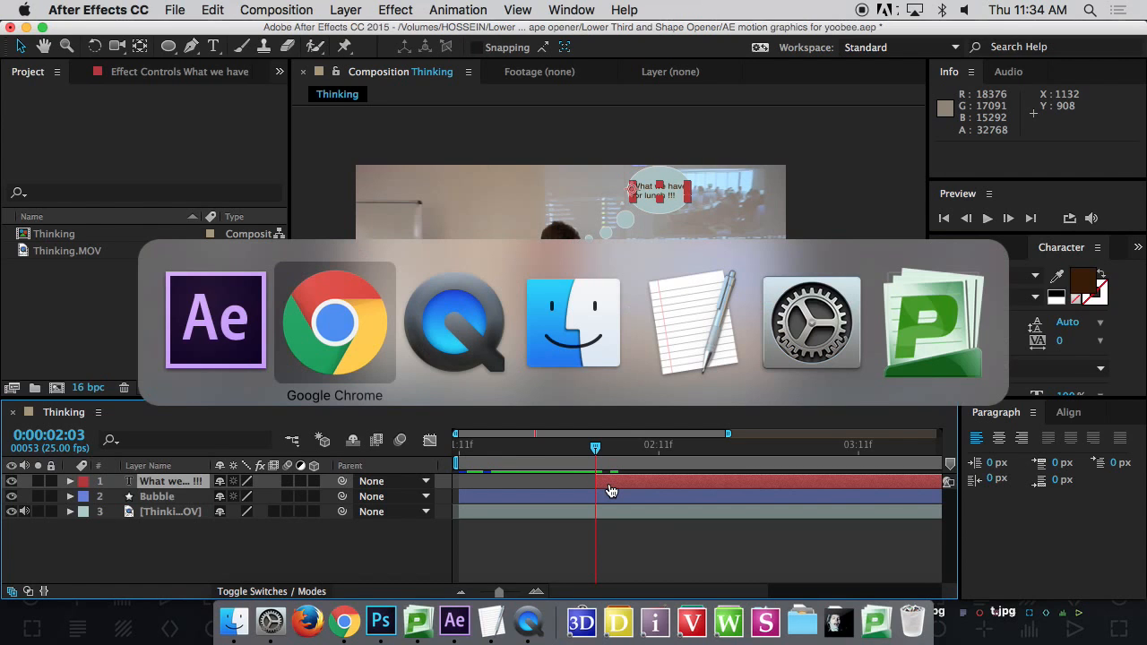
pyautogui.press('super+t')
pyautogui.write('b')
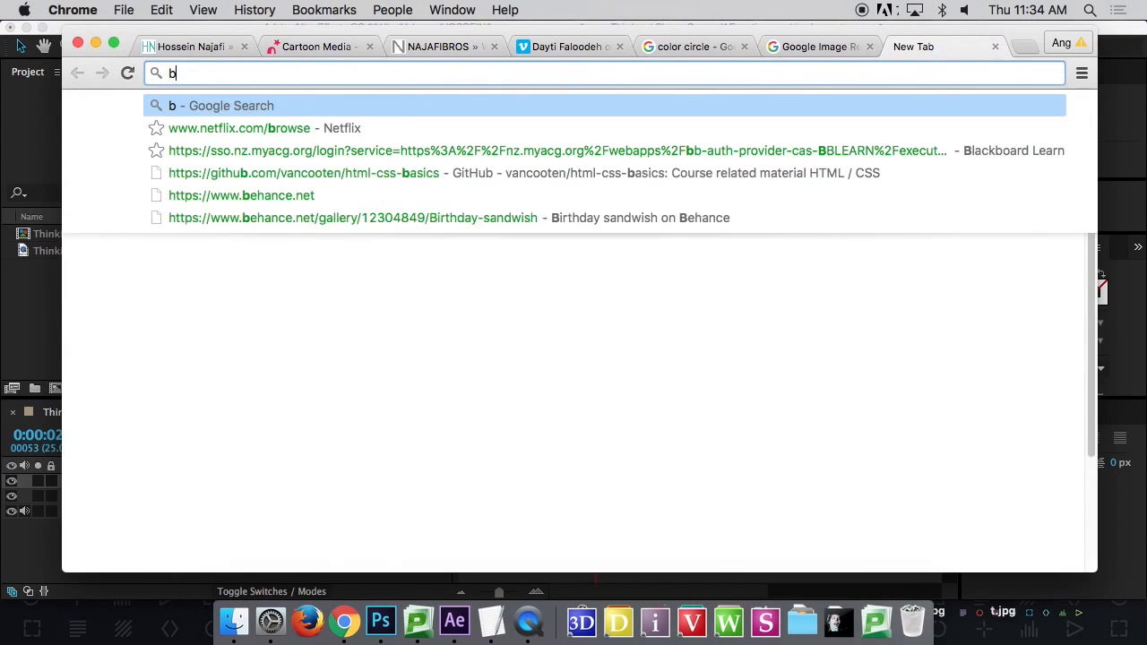
pyautogui.write('racket key')
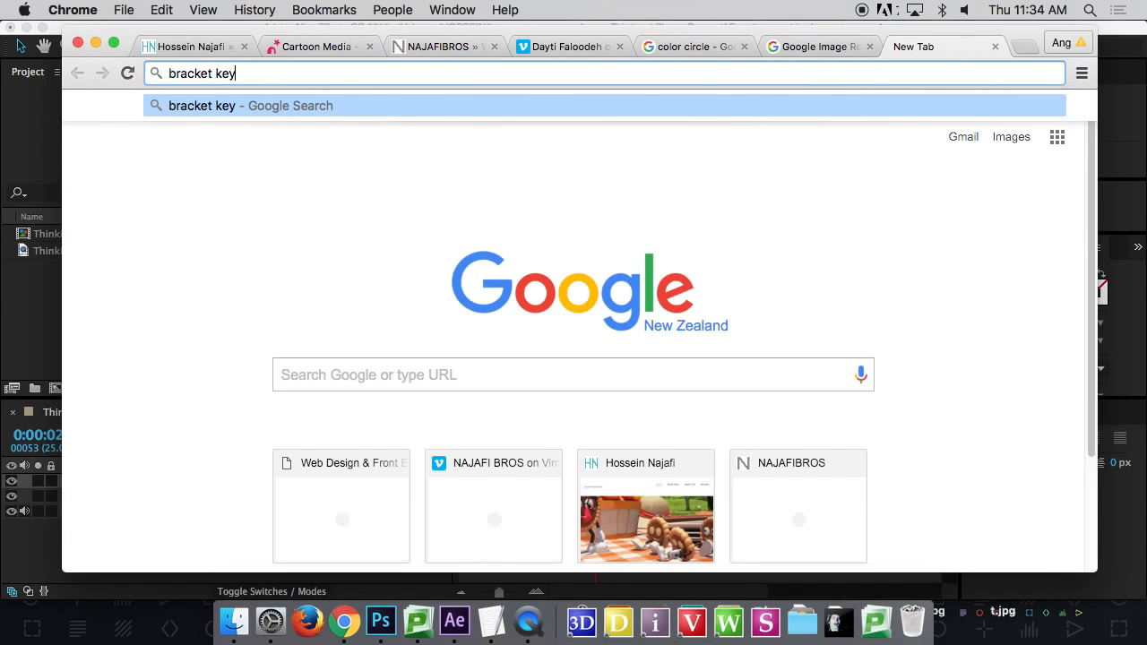
pyautogui.press('Return')
pyautogui.scroll(-2, 530, 435)
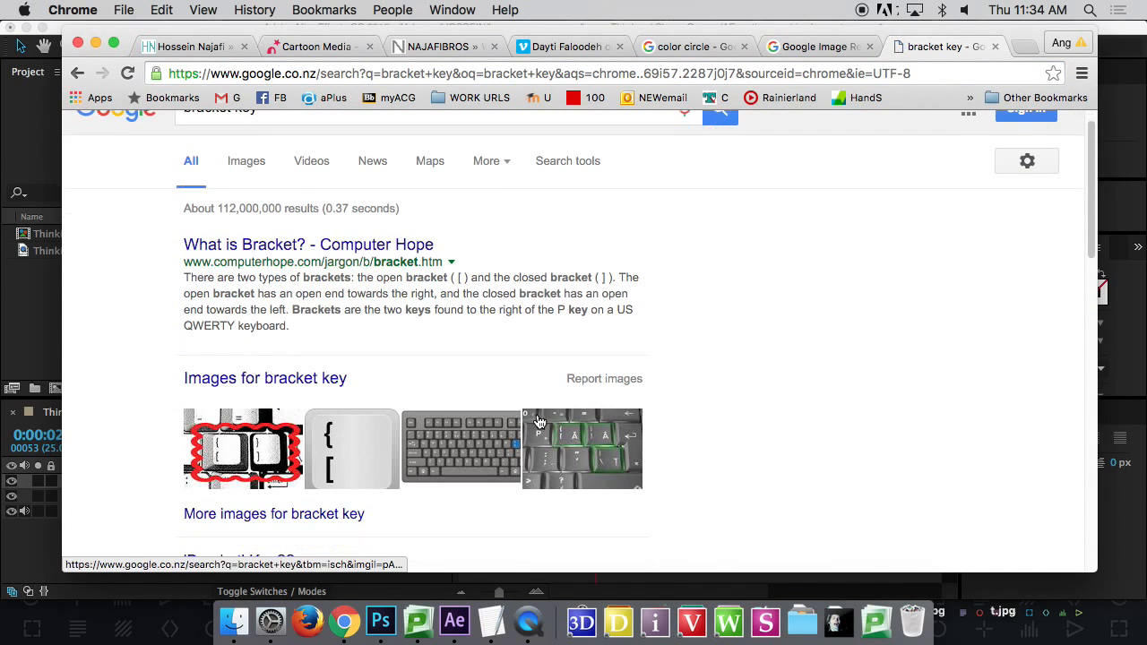
pyautogui.click(601, 438)
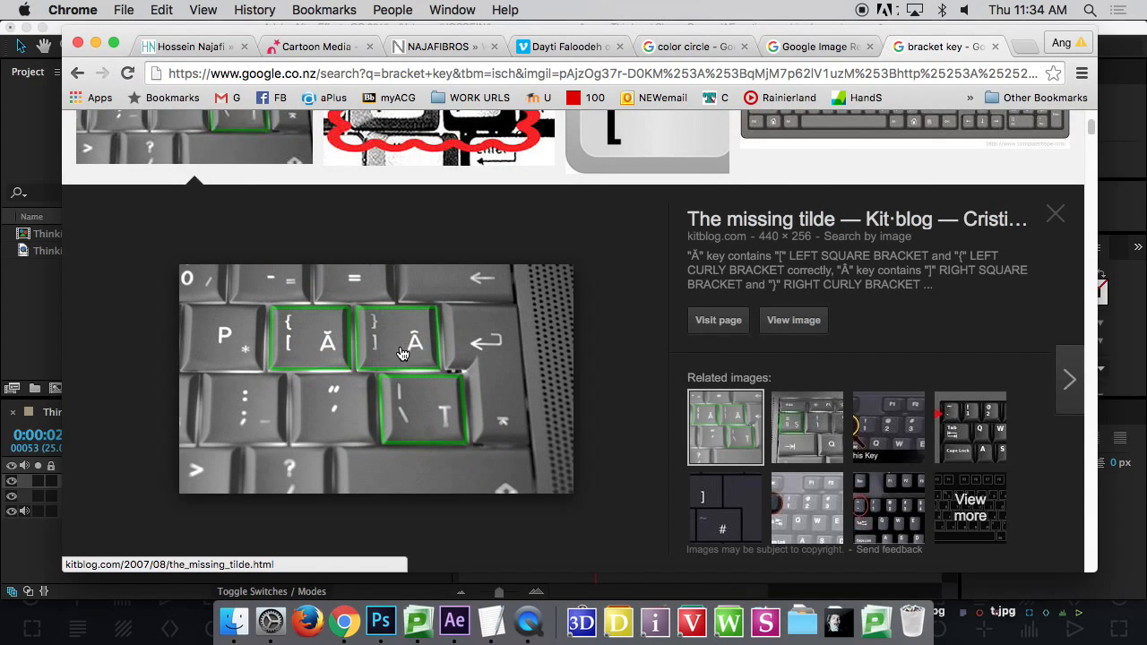
pyautogui.press('super+Tab')
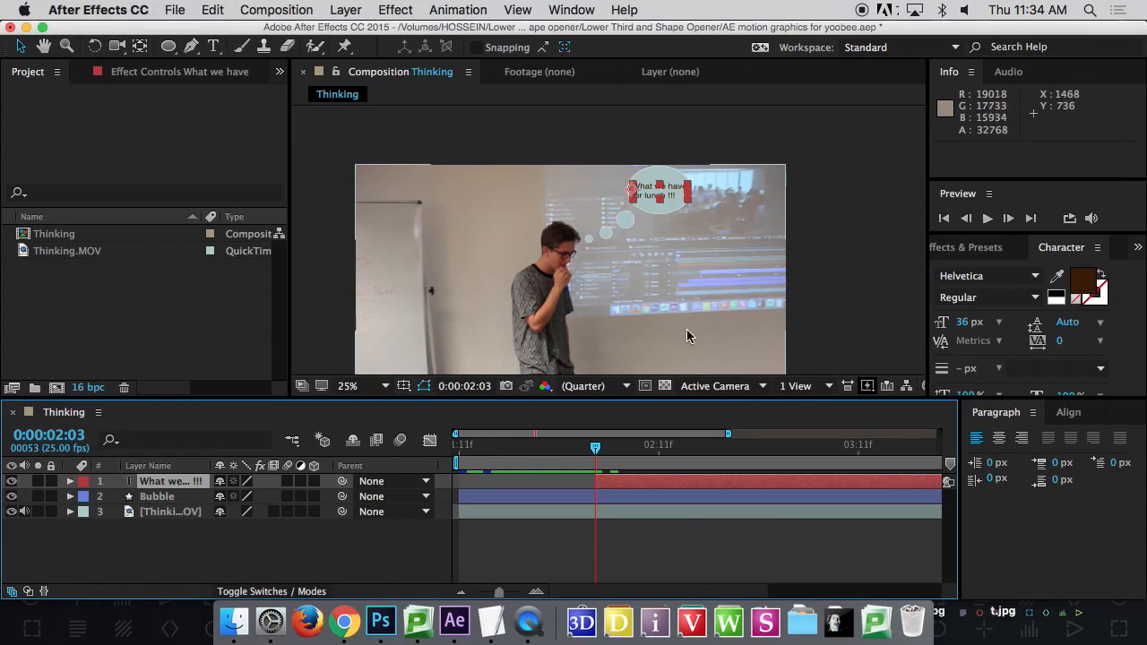
# Undo the text layer's trim and reapply it at 0:00:02:03.
pyautogui.moveTo(623, 437); pyautogui.dragTo(596, 448)
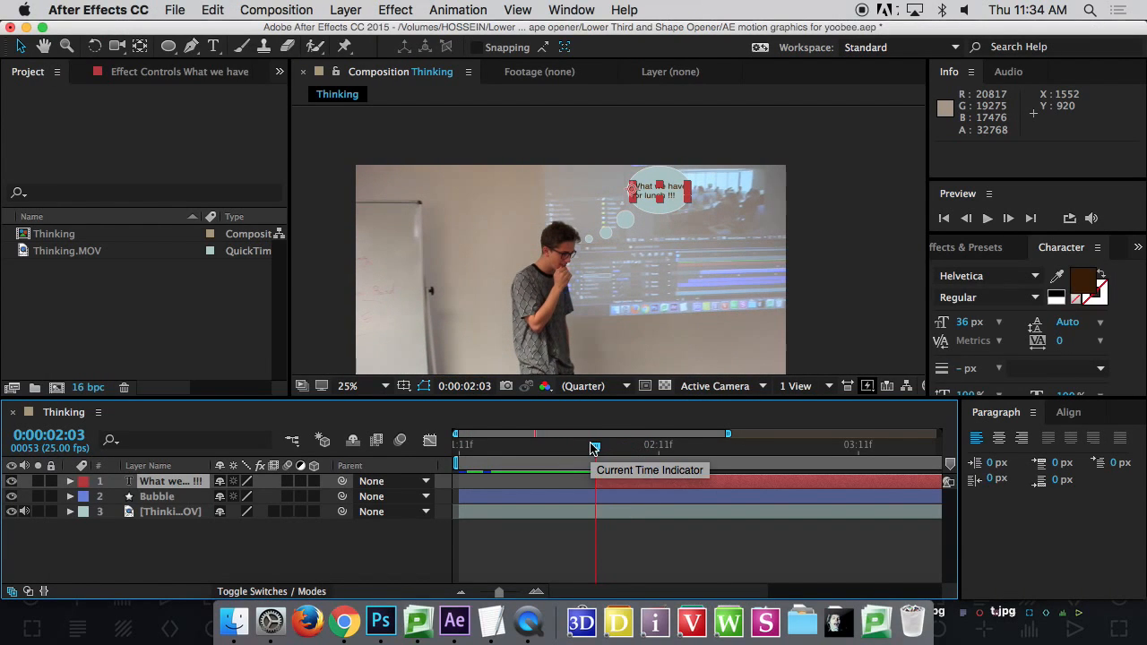
pyautogui.press('super+z')
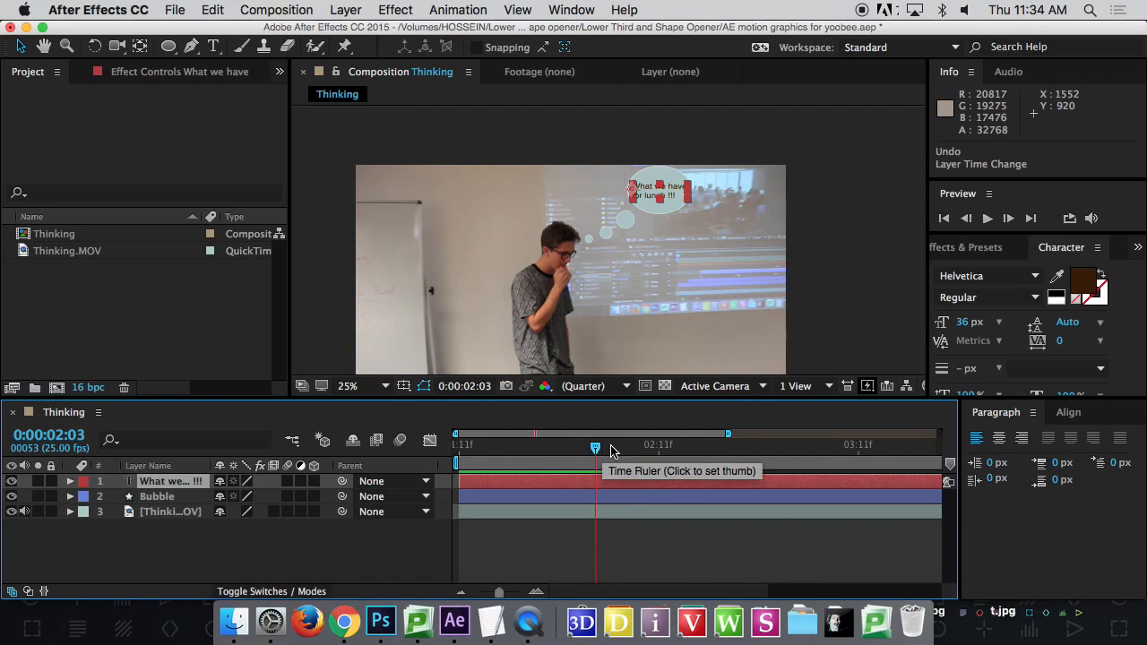
pyautogui.hotkey('alt', '[')
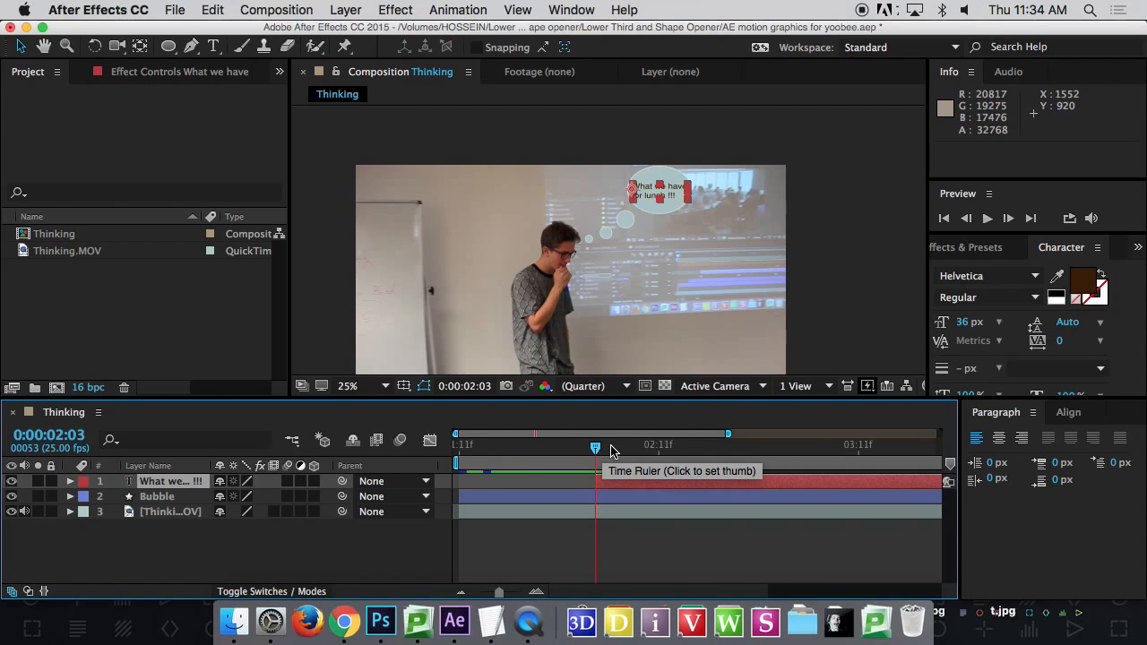
# Check the text's appearance around 0:00:02:03, and lower the Bubble layer's opacity to 50%.
pyautogui.moveTo(609, 450); pyautogui.dragTo(553, 473)
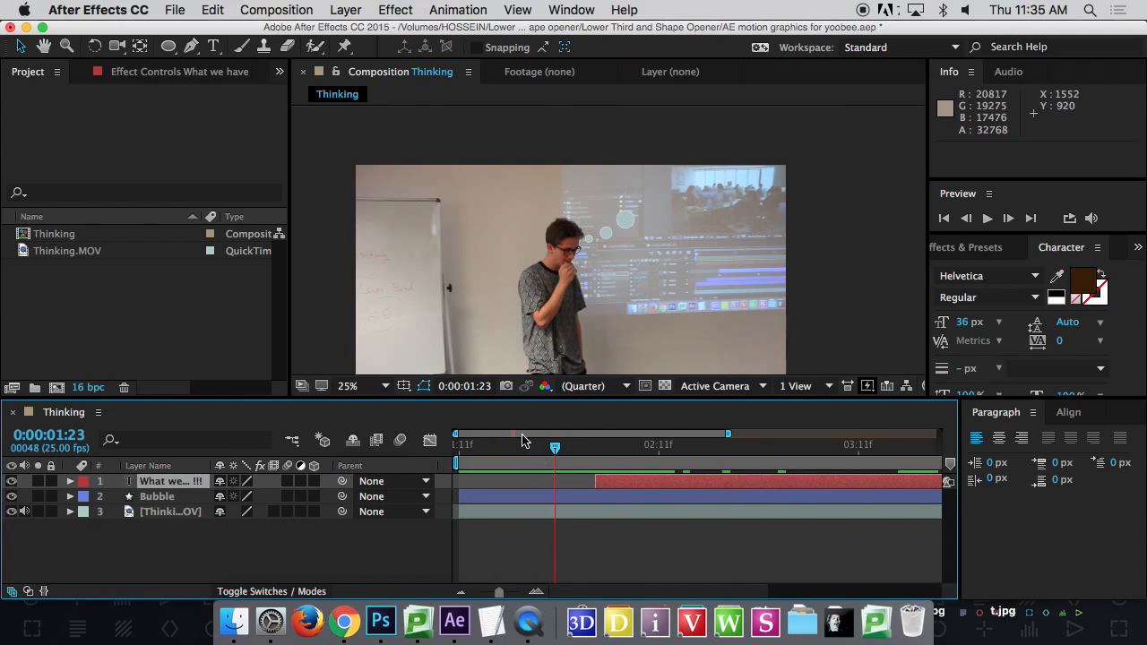
pyautogui.moveTo(584, 450); pyautogui.dragTo(599, 475)
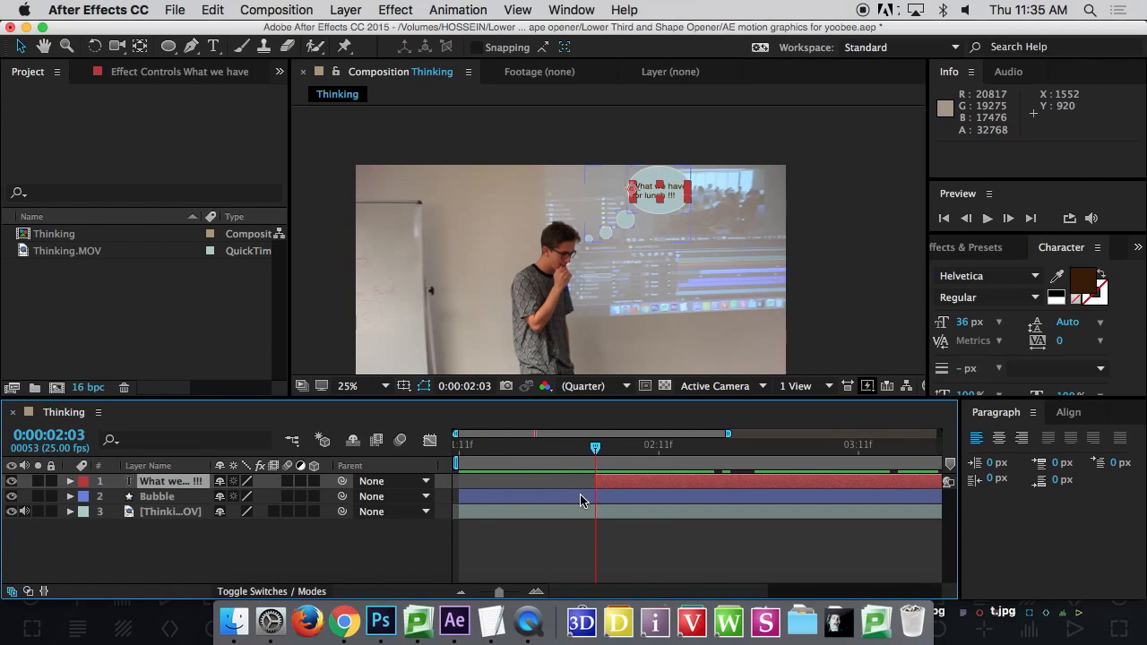
pyautogui.click(584, 497)
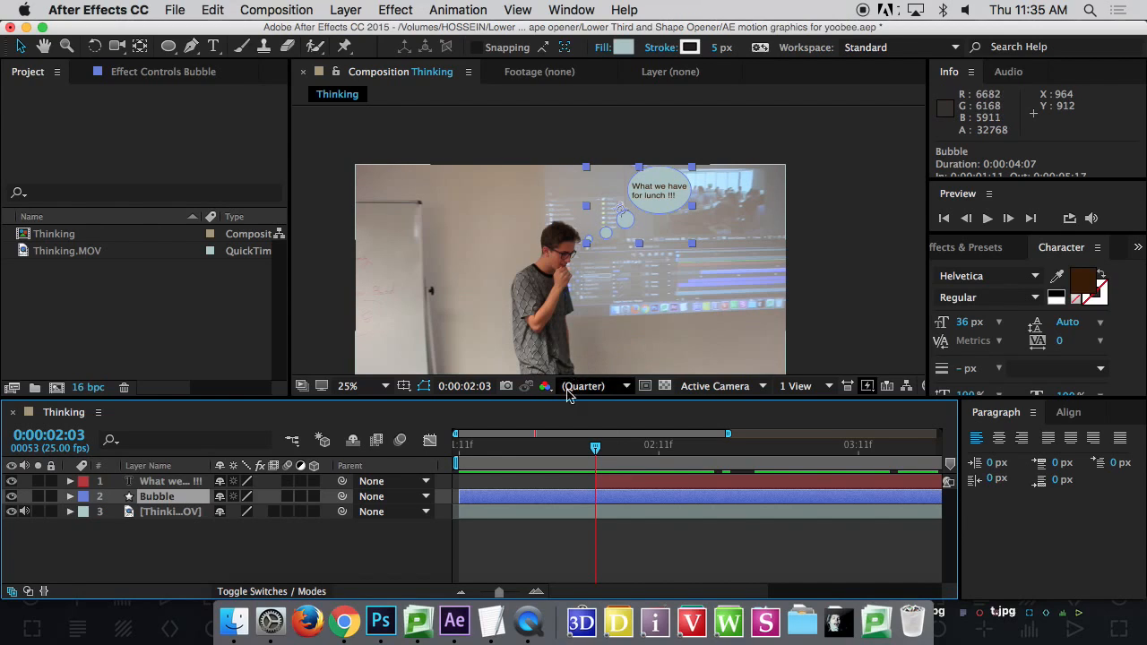
pyautogui.press('t')
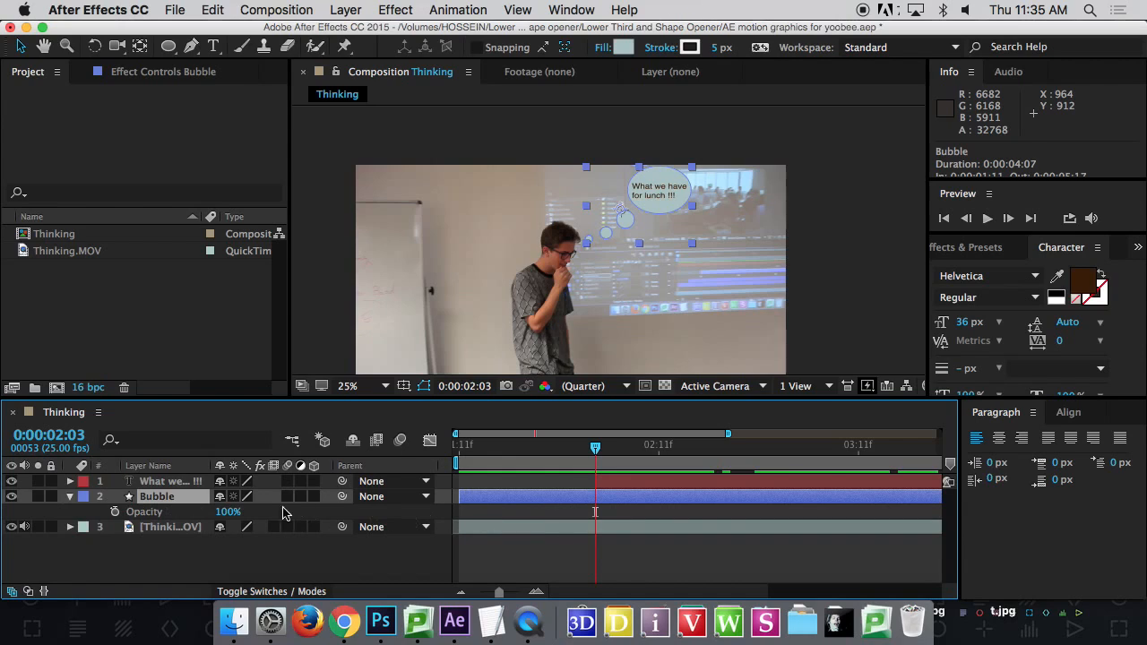
pyautogui.moveTo(229, 512); pyautogui.dragTo(201, 527)
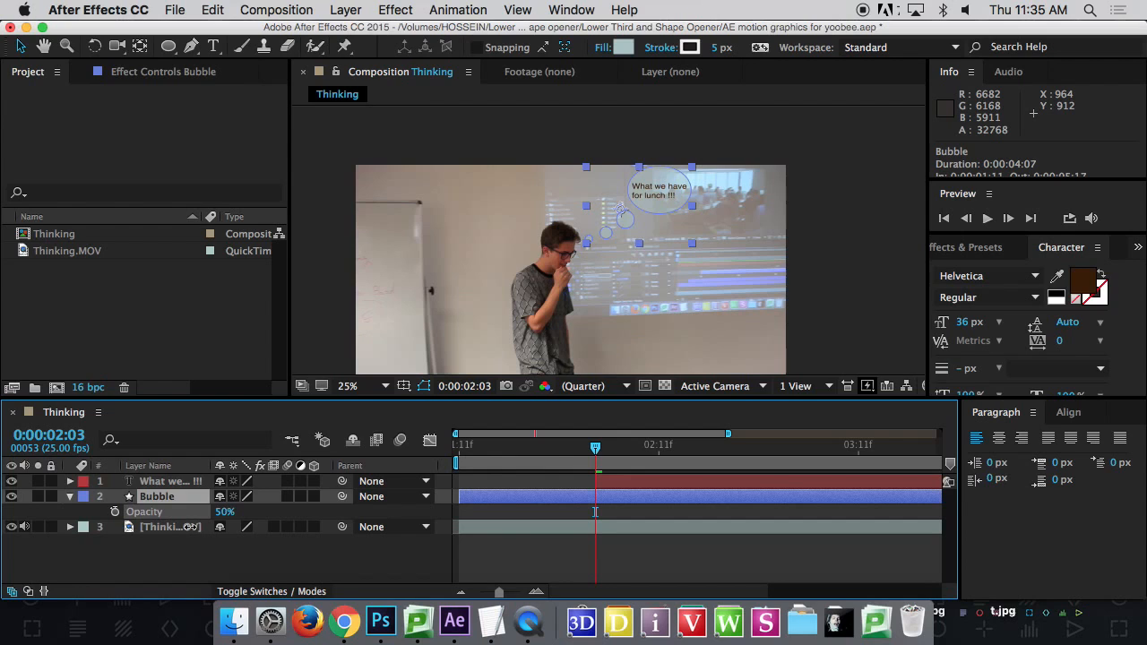
# Return the current time to 0:00:01:11 and examine the man's head closely for a feature to track.
pyautogui.click(538, 448)
pyautogui.moveTo(516, 462); pyautogui.dragTo(453, 461)
pyautogui.press('.')
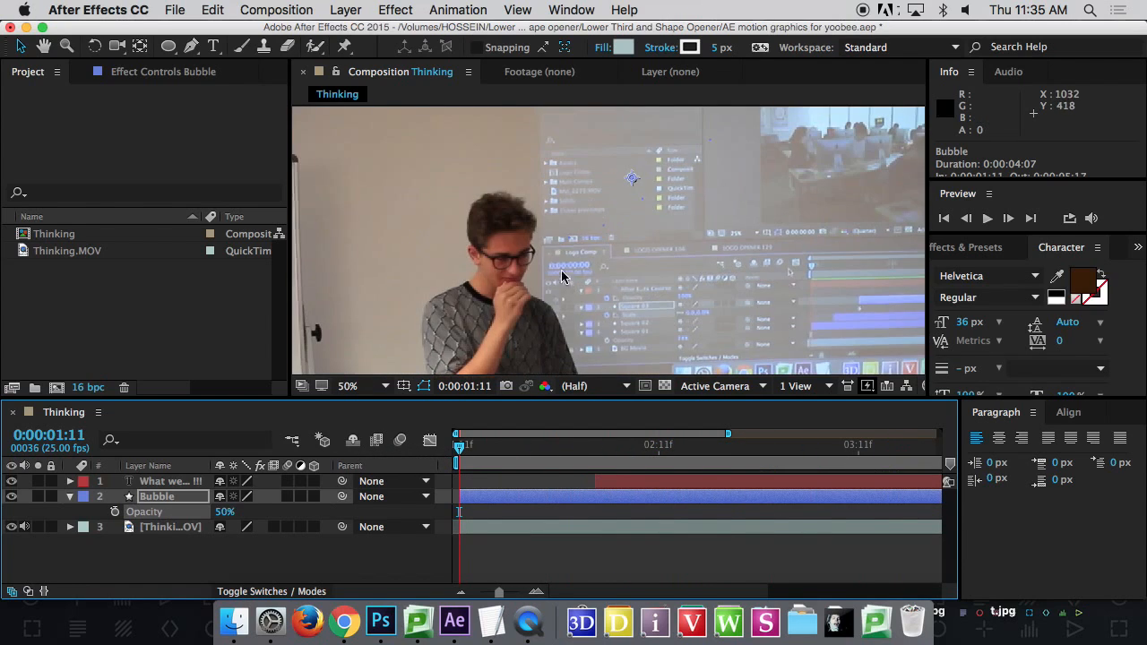
pyautogui.press('.')
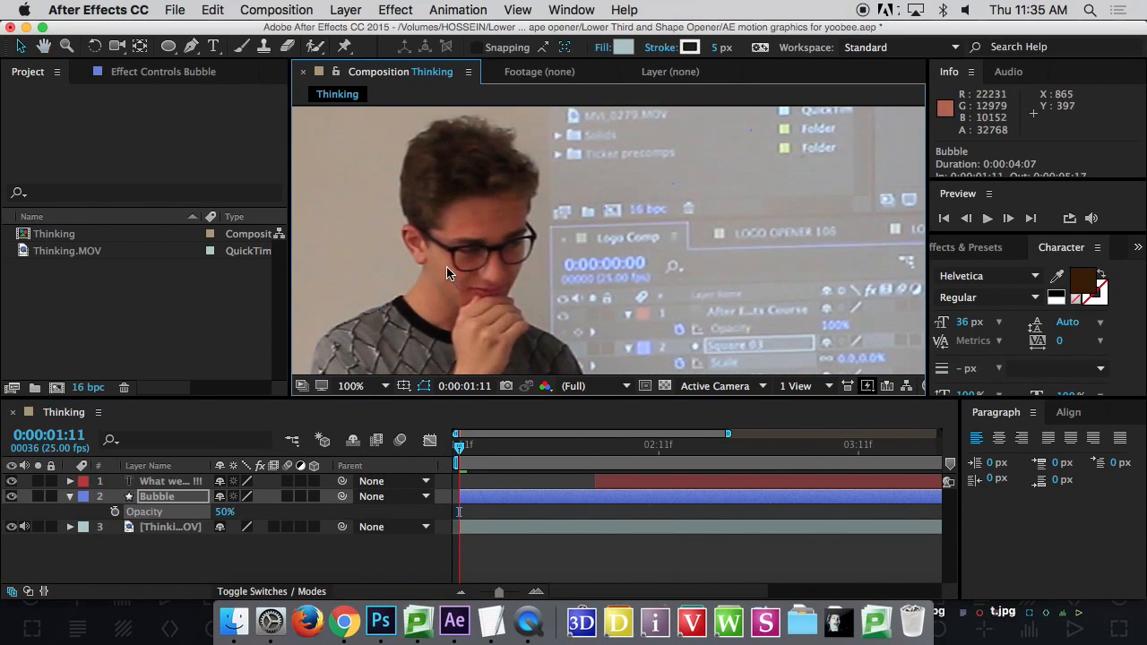
pyautogui.moveTo(475, 463); pyautogui.dragTo(296, 441)
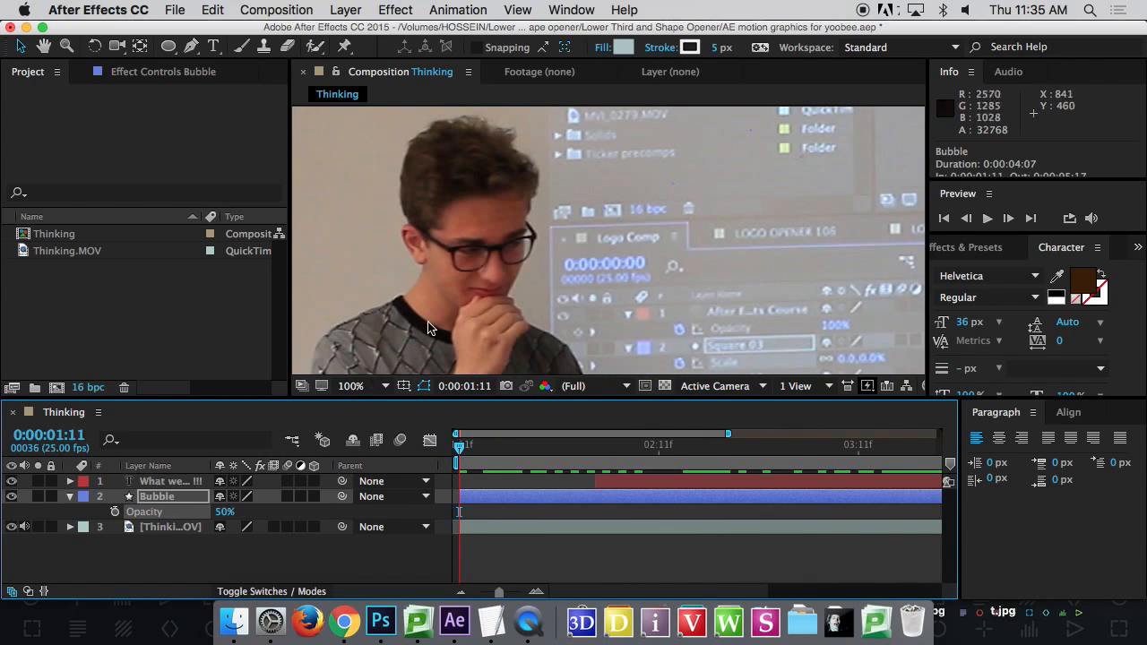
pyautogui.scroll(-2, 426, 330)
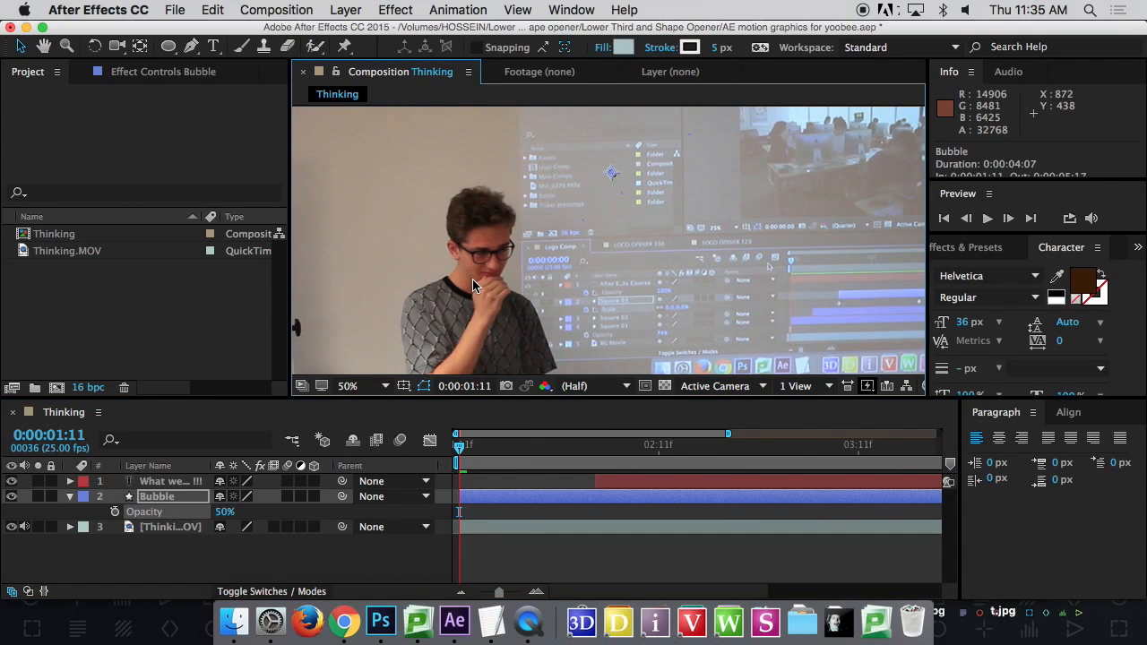
pyautogui.scroll(-1, 473, 285)
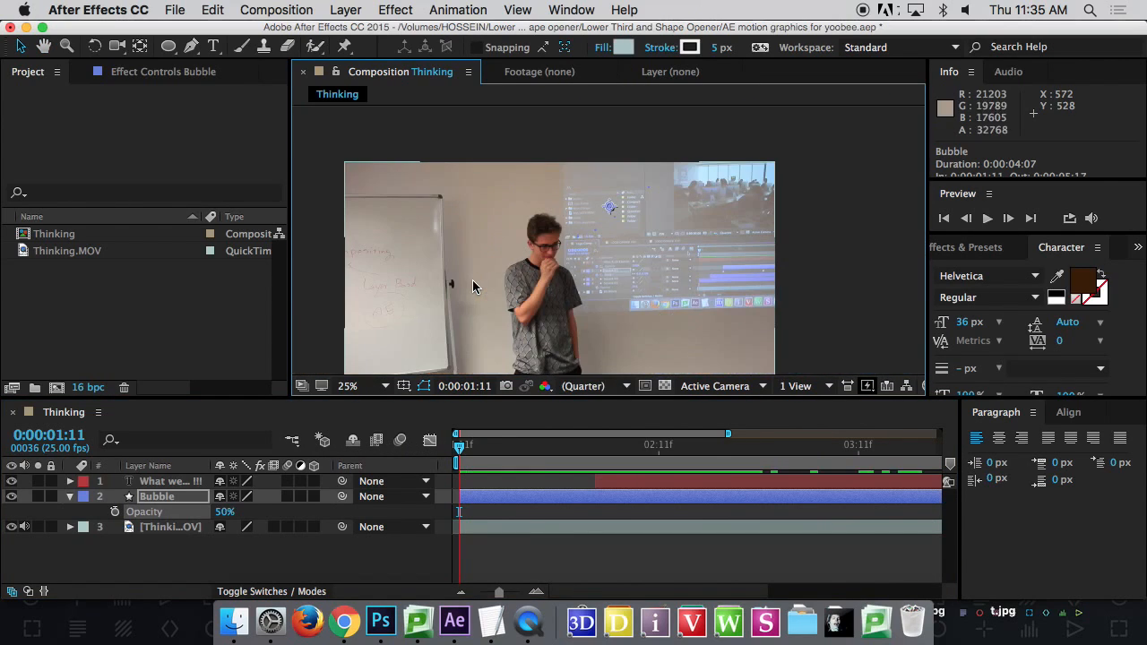
pyautogui.scroll(1, 473, 285)
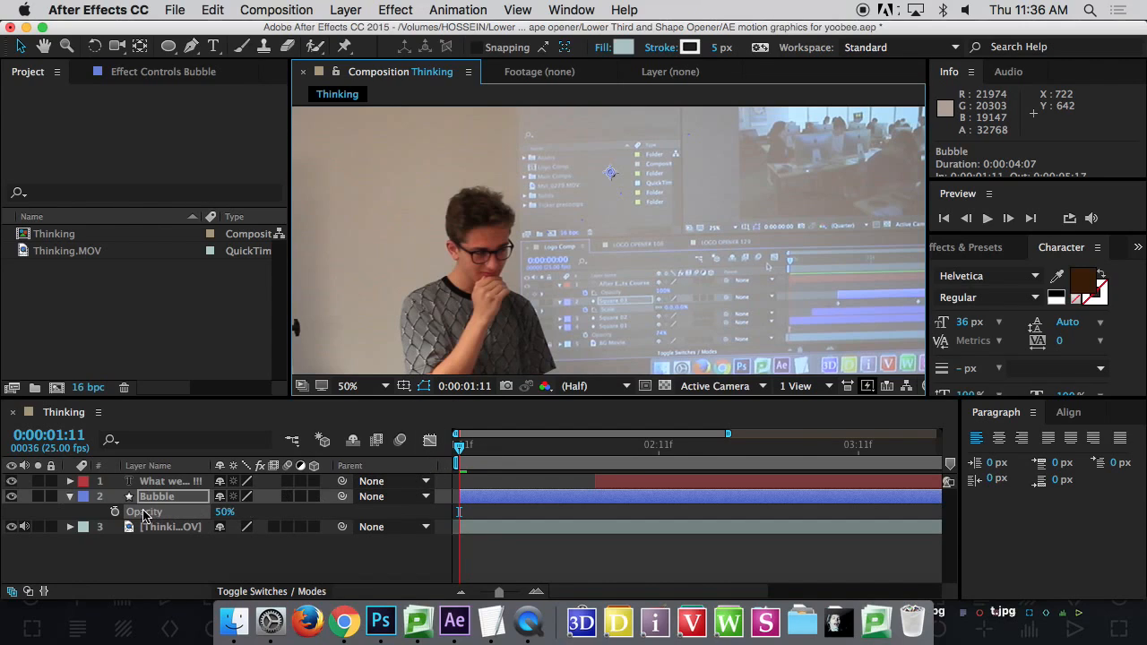
# Widen the Layer Name column, show the Tracker panel, and start Track Motion on the Thinking.MOV layer.
pyautogui.click(166, 527)
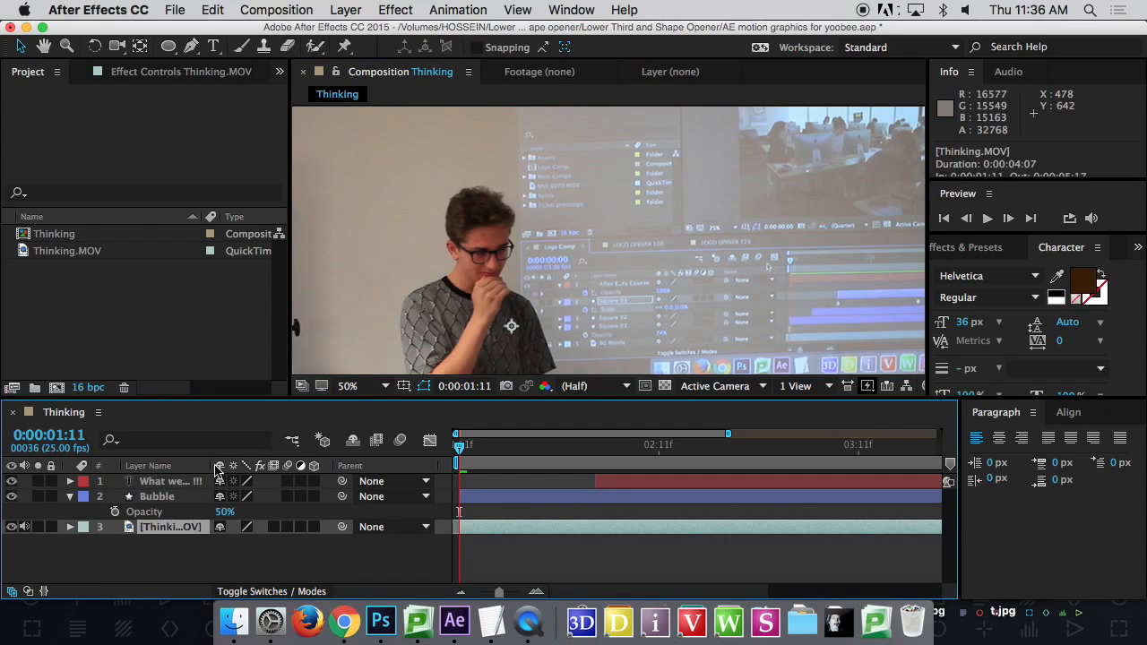
pyautogui.moveTo(210, 465); pyautogui.dragTo(237, 465)
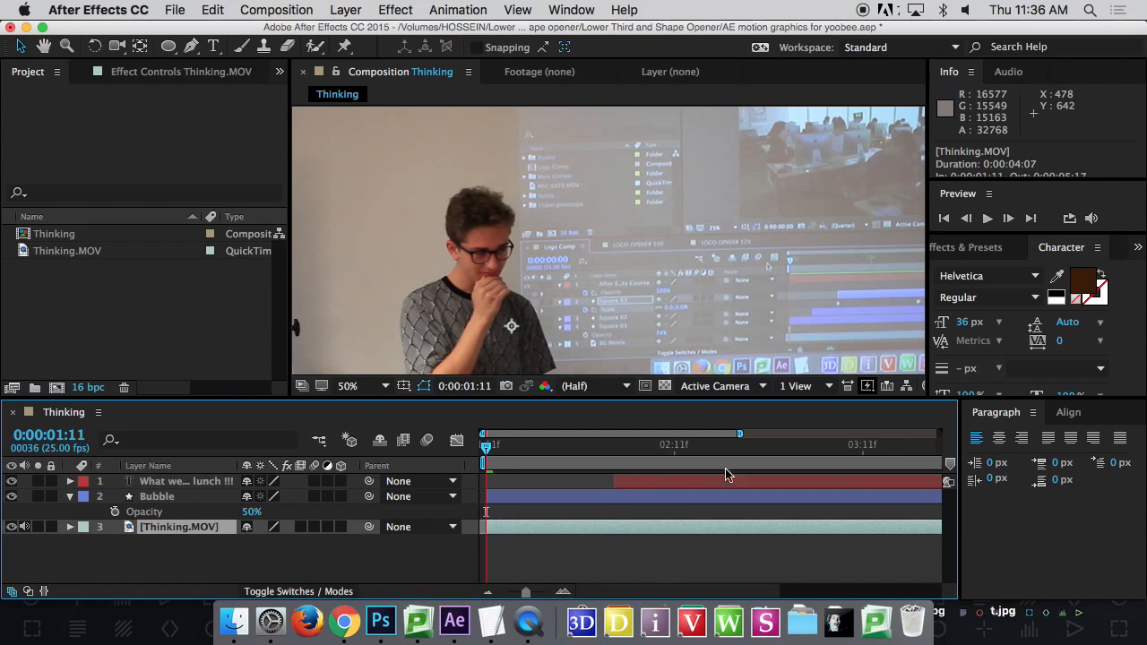
pyautogui.click(572, 11)
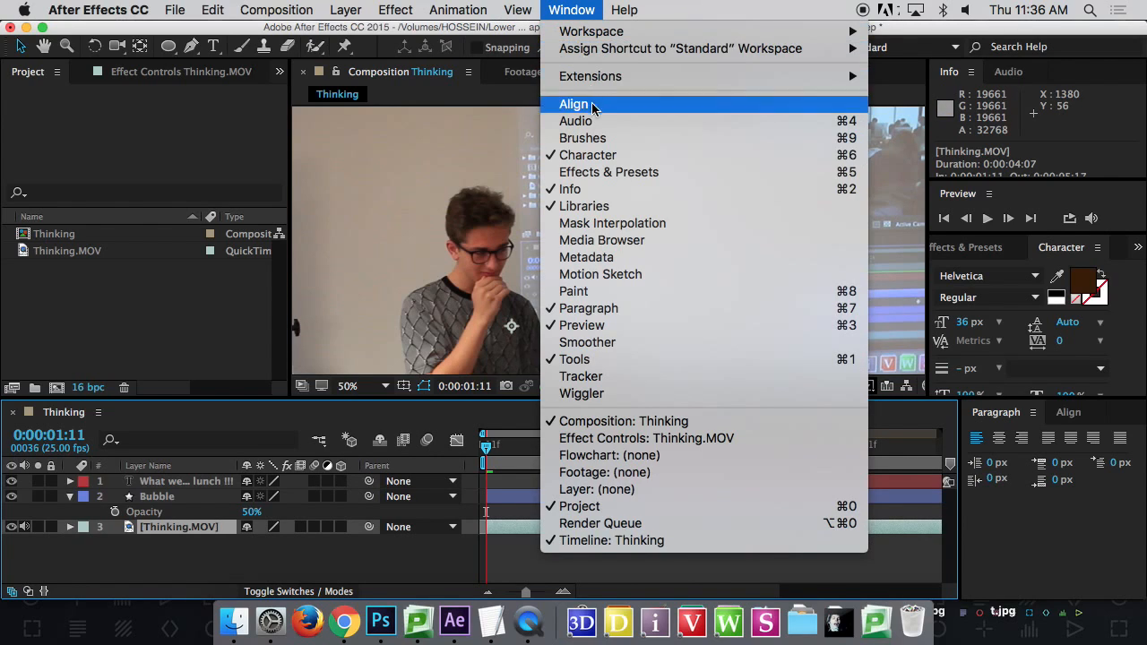
pyautogui.click(612, 377)
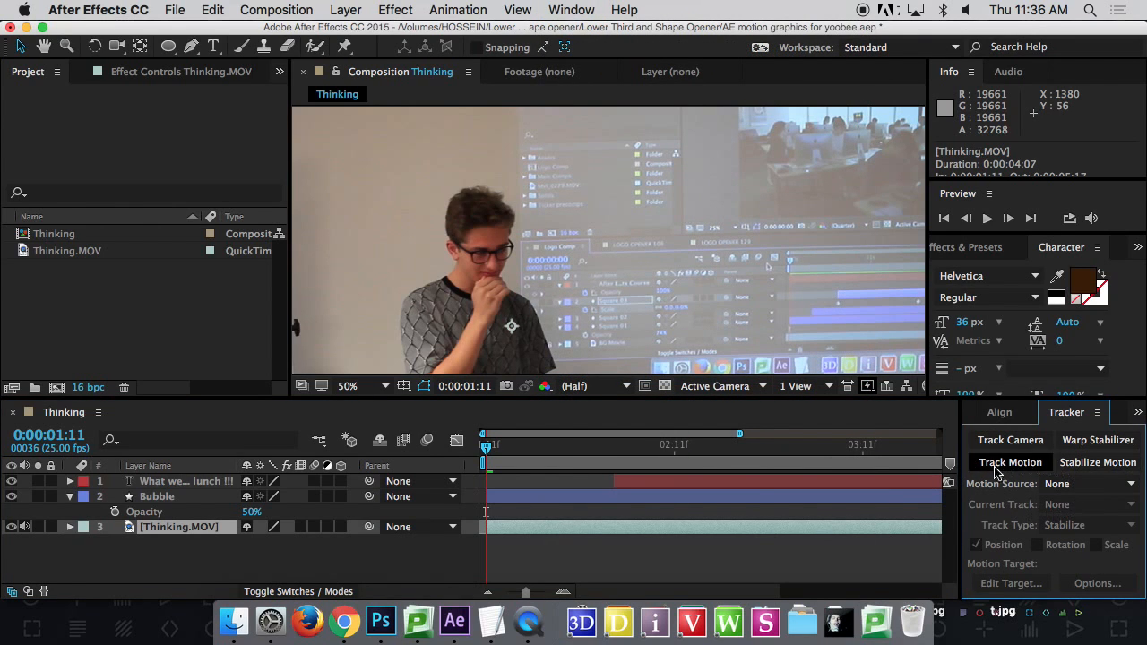
pyautogui.moveTo(424, 254); pyautogui.dragTo(462, 225)
pyautogui.scroll(1, 457, 232)
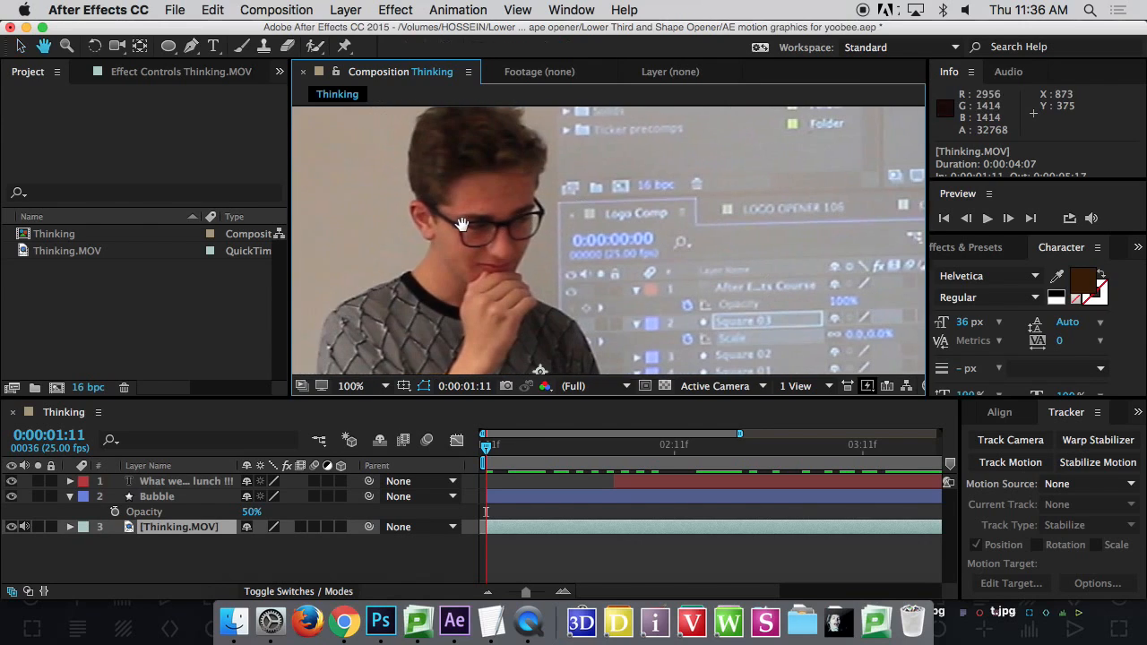
pyautogui.click(1023, 464)
# Place Track Point 1 on the outer corner of the man's glasses frame, near his ear.
pyautogui.moveTo(529, 238); pyautogui.dragTo(547, 269)
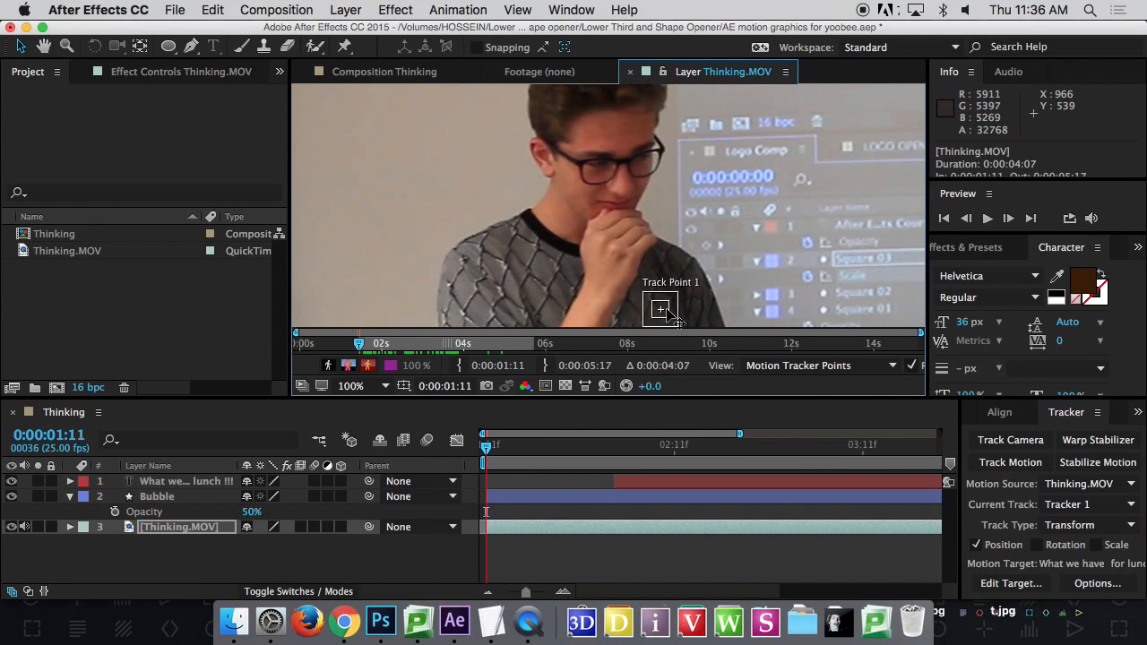
pyautogui.moveTo(674, 319); pyautogui.dragTo(702, 120)
pyautogui.scroll(3, 589, 166)
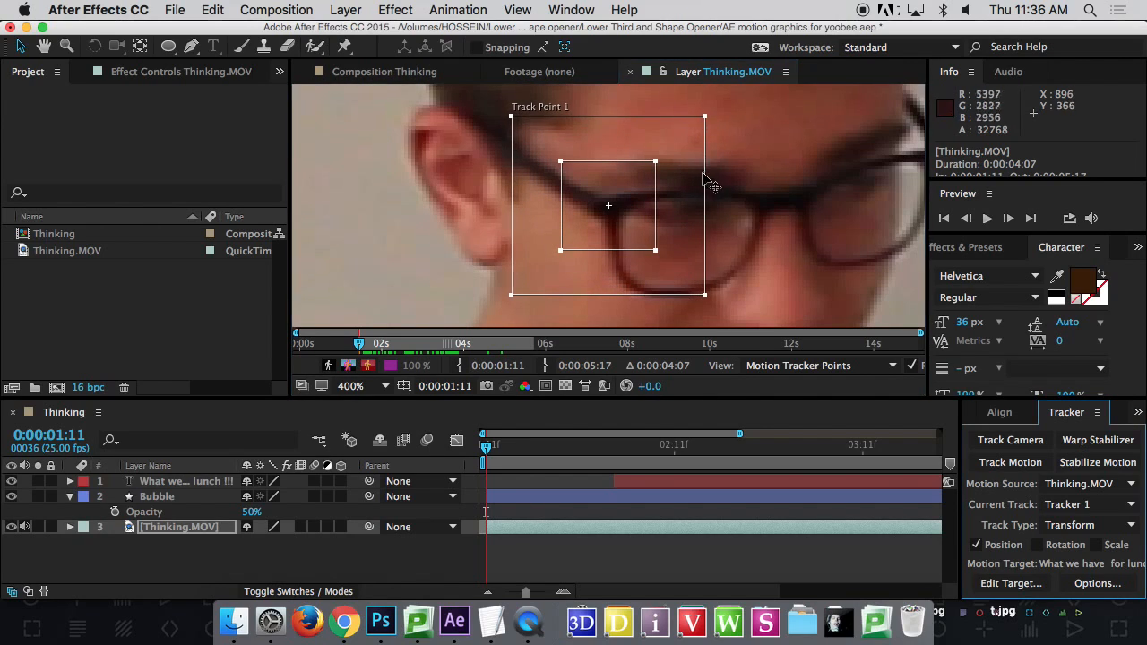
pyautogui.scroll(-2, 712, 185)
pyautogui.press('.')
pyautogui.press('.')
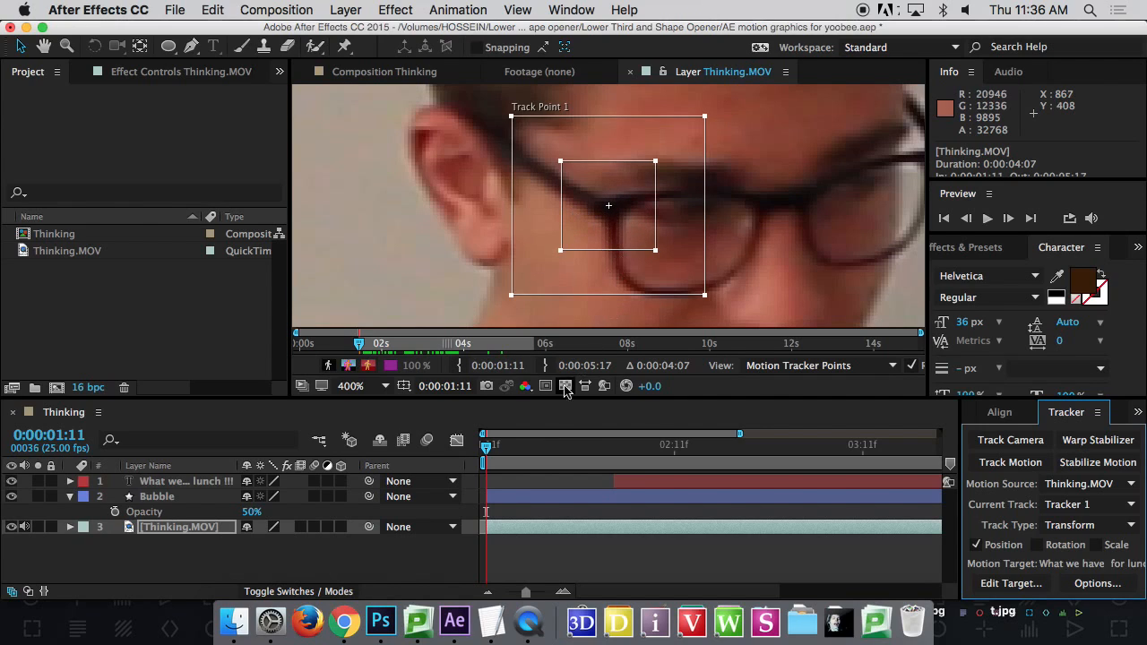
pyautogui.click(489, 457)
pyautogui.scroll(-1, 491, 220)
pyautogui.moveTo(507, 218); pyautogui.dragTo(427, 222)
pyautogui.scroll(-1, 424, 237)
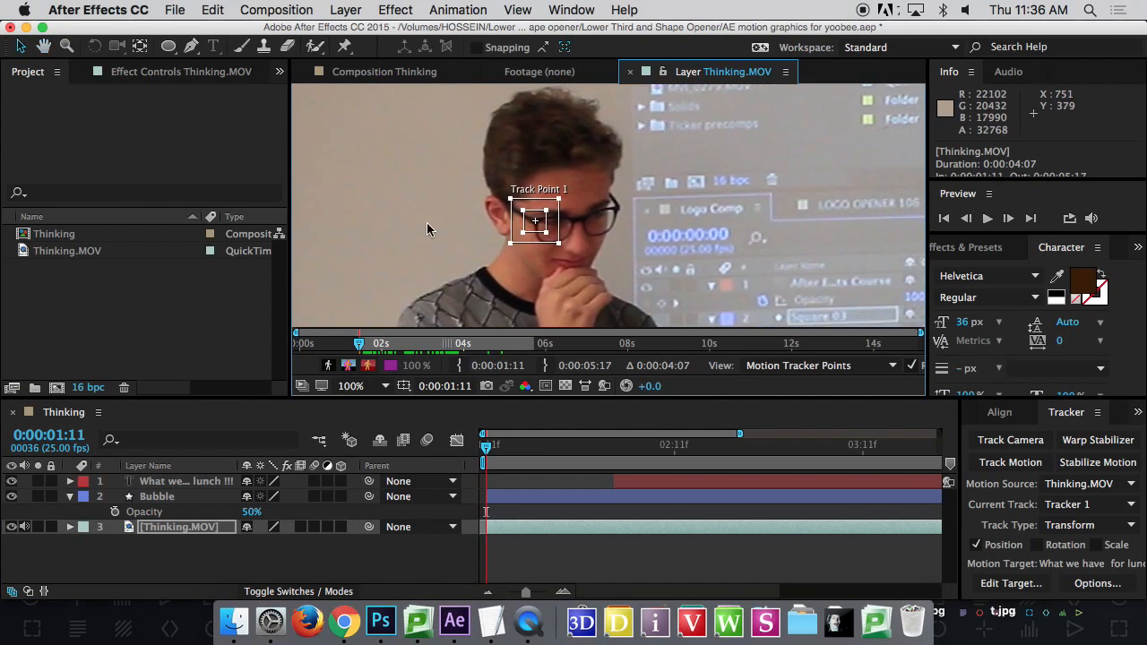
# Enlarge the Tracker panel, analyze the track point forward through the clip, and return the current time to 0:00:01:11.
pyautogui.moveTo(1048, 399); pyautogui.dragTo(1049, 364)
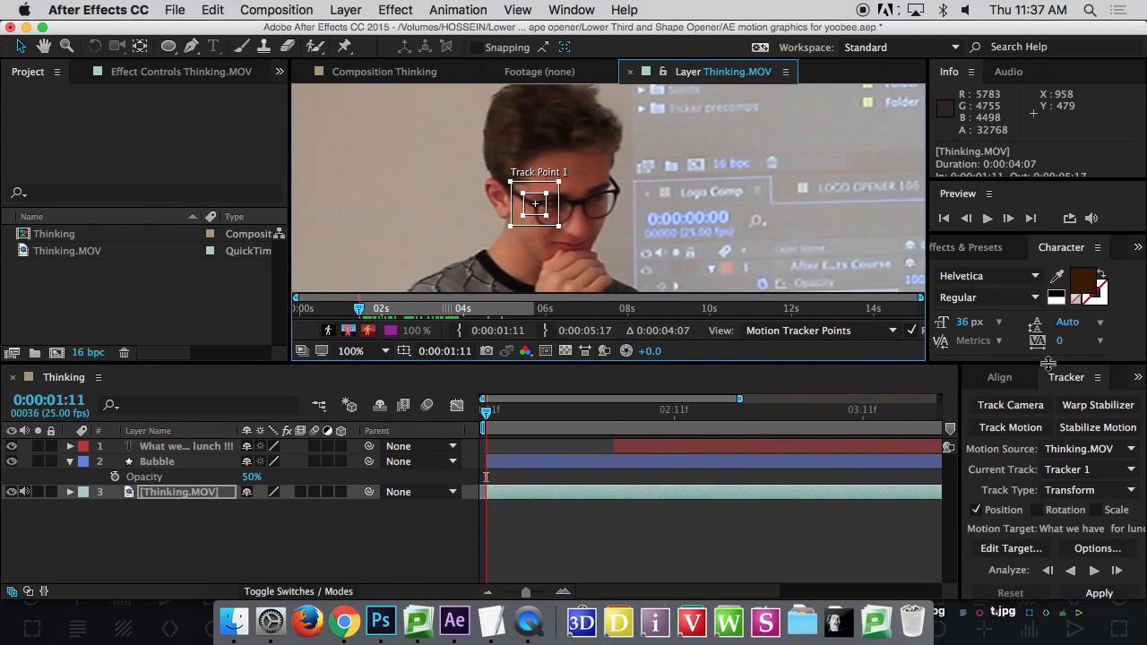
pyautogui.click(1093, 571)
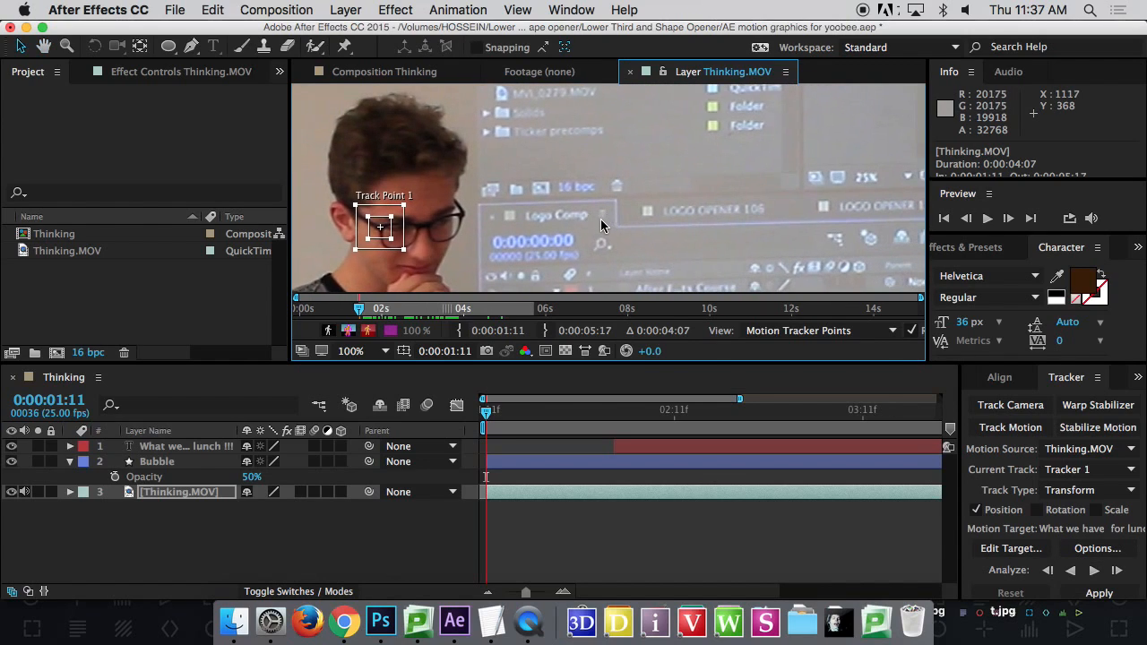
pyautogui.press(',')
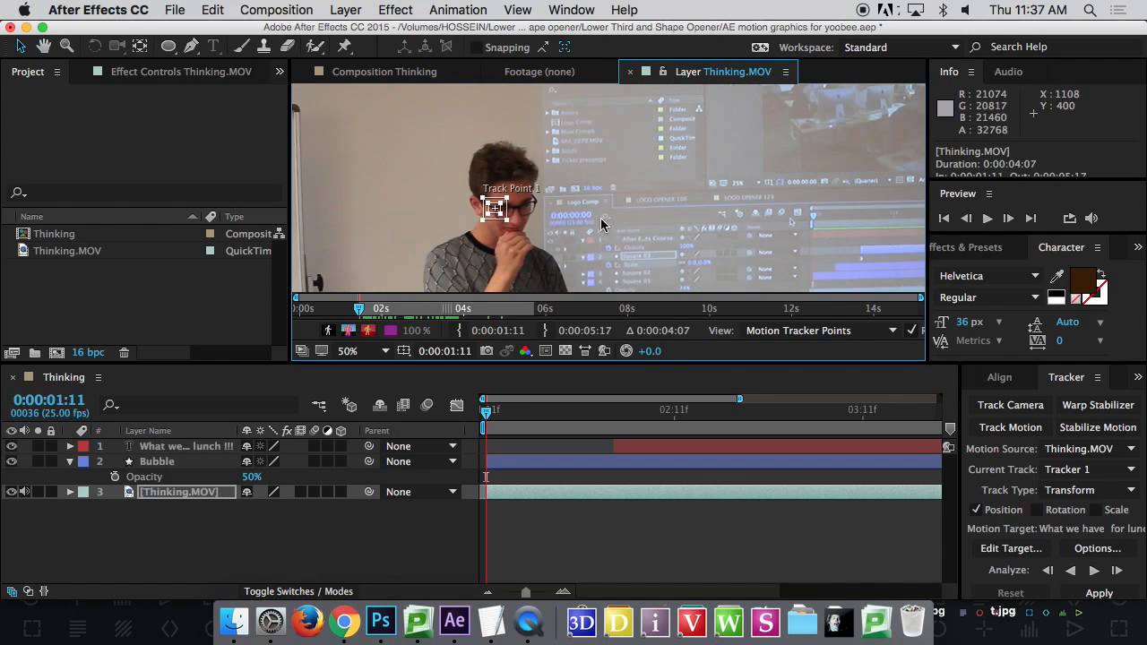
pyautogui.click(1092, 574)
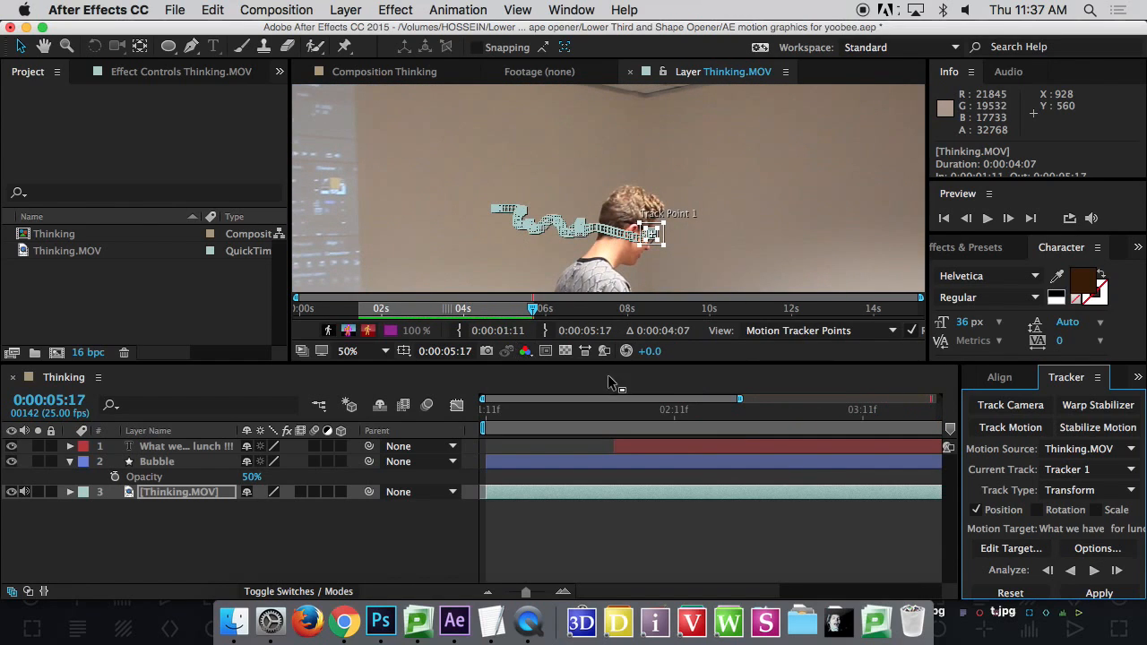
pyautogui.moveTo(923, 414); pyautogui.dragTo(380, 408)
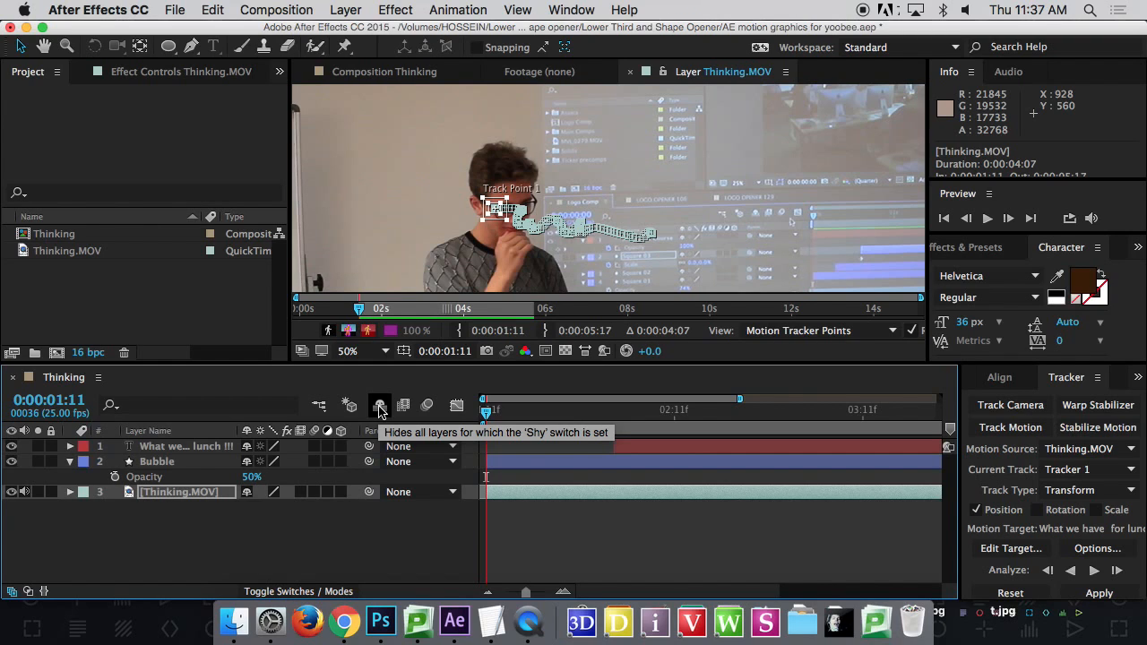
pyautogui.moveTo(486, 410); pyautogui.dragTo(391, 442)
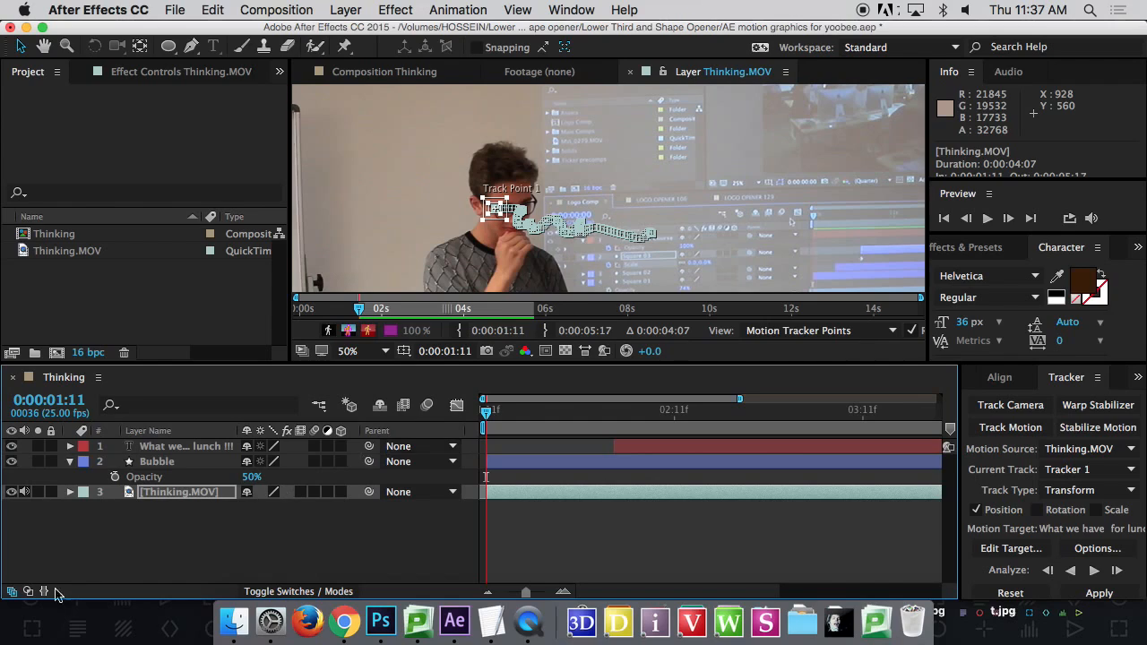
# Collapse the Bubble layer's properties and add a new null object to the Thinking composition.
pyautogui.click(71, 462)
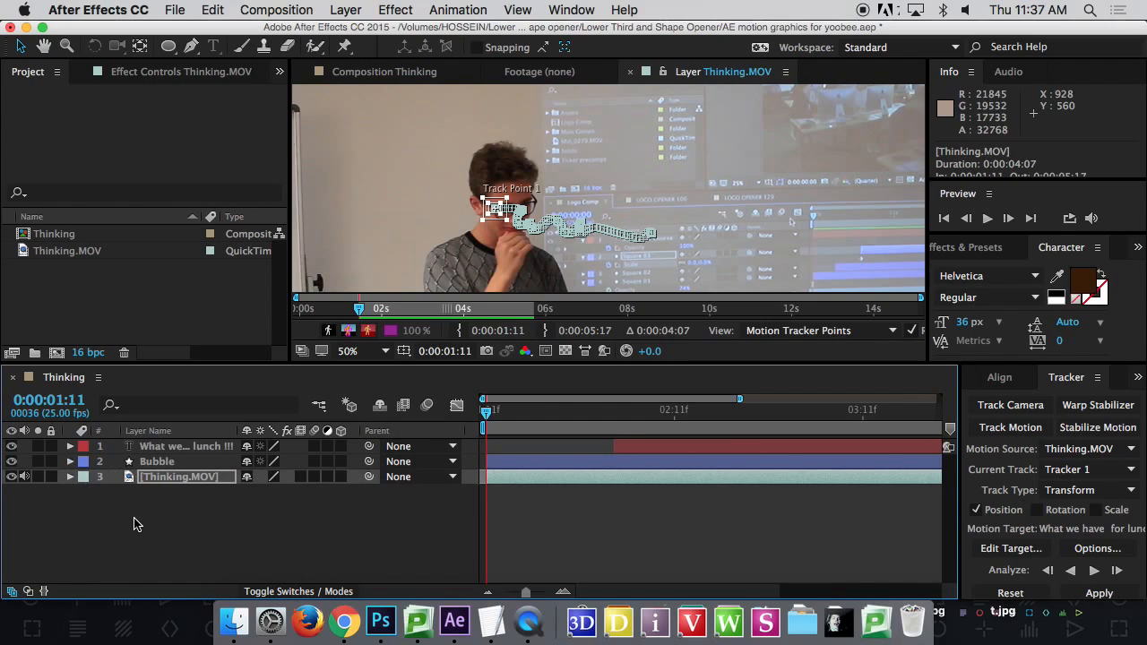
pyautogui.click(203, 519)
pyautogui.rightClick(242, 513)
pyautogui.moveTo(387, 431)
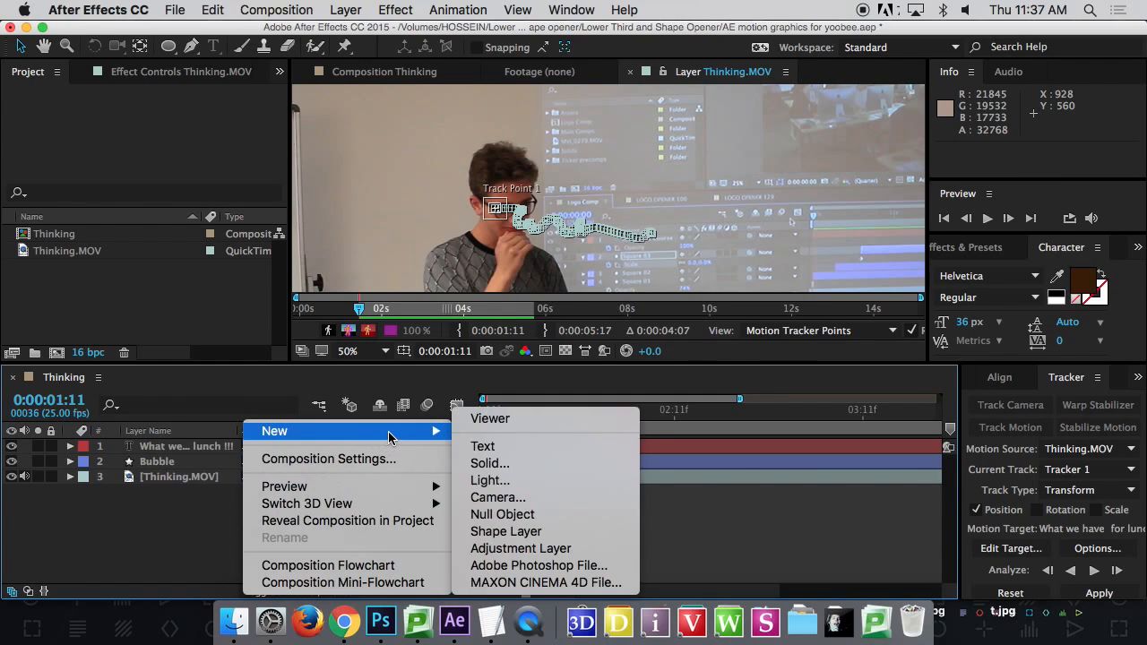
pyautogui.click(547, 513)
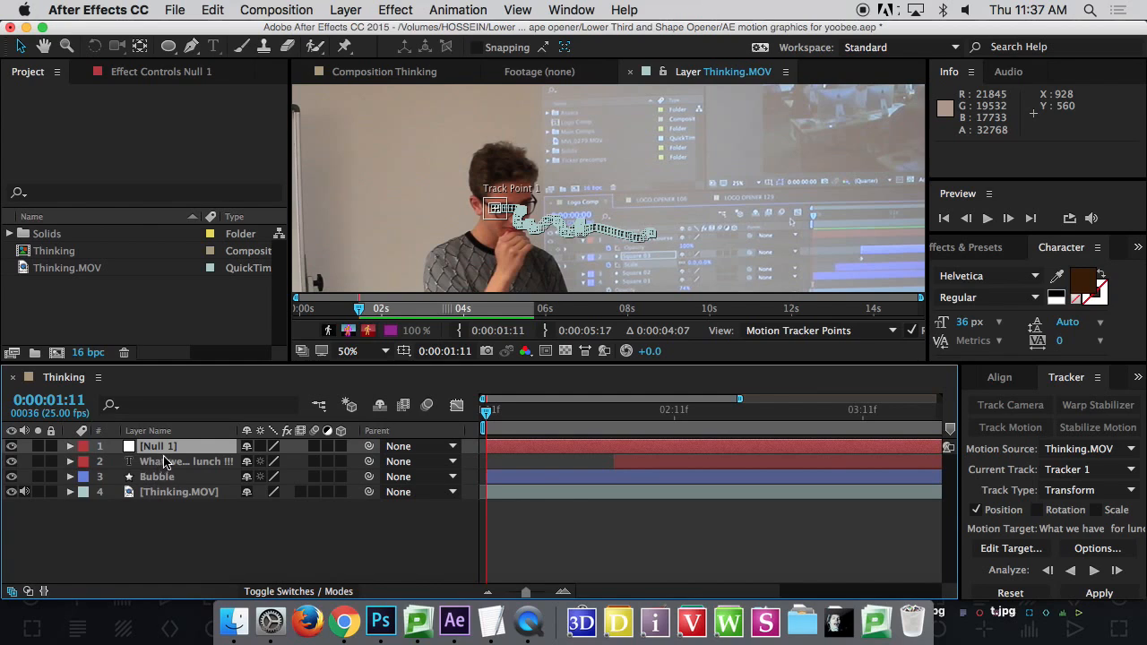
# Rename the null layer as the tracker for the man's glasses, including his first name.
pyautogui.rightClick(173, 452)
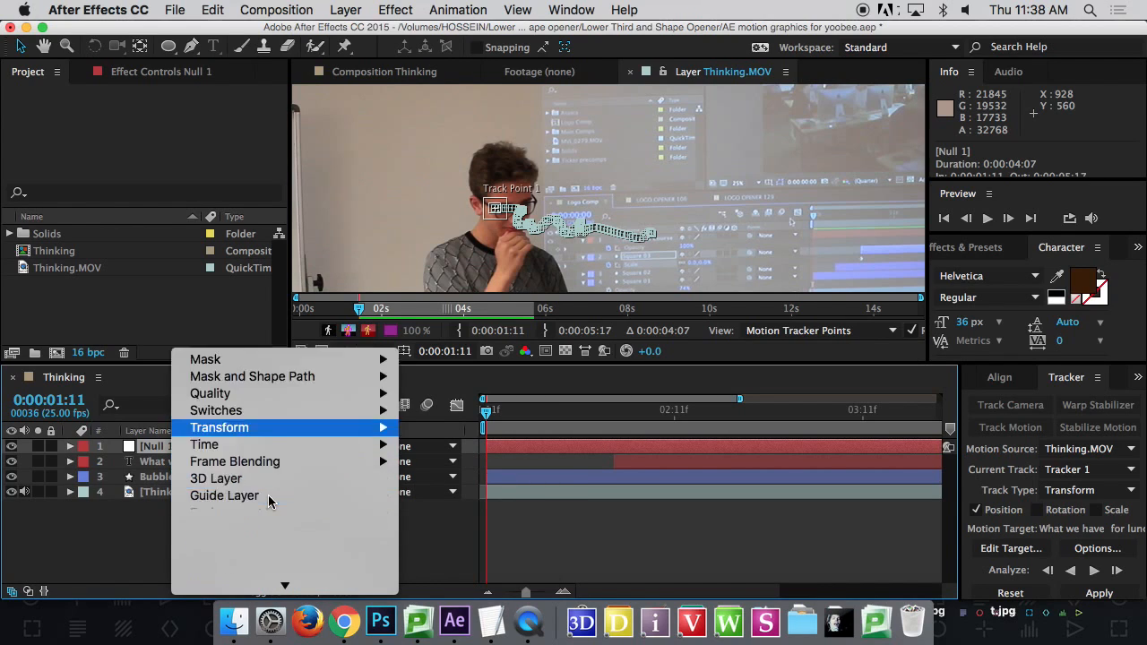
pyautogui.click(221, 583)
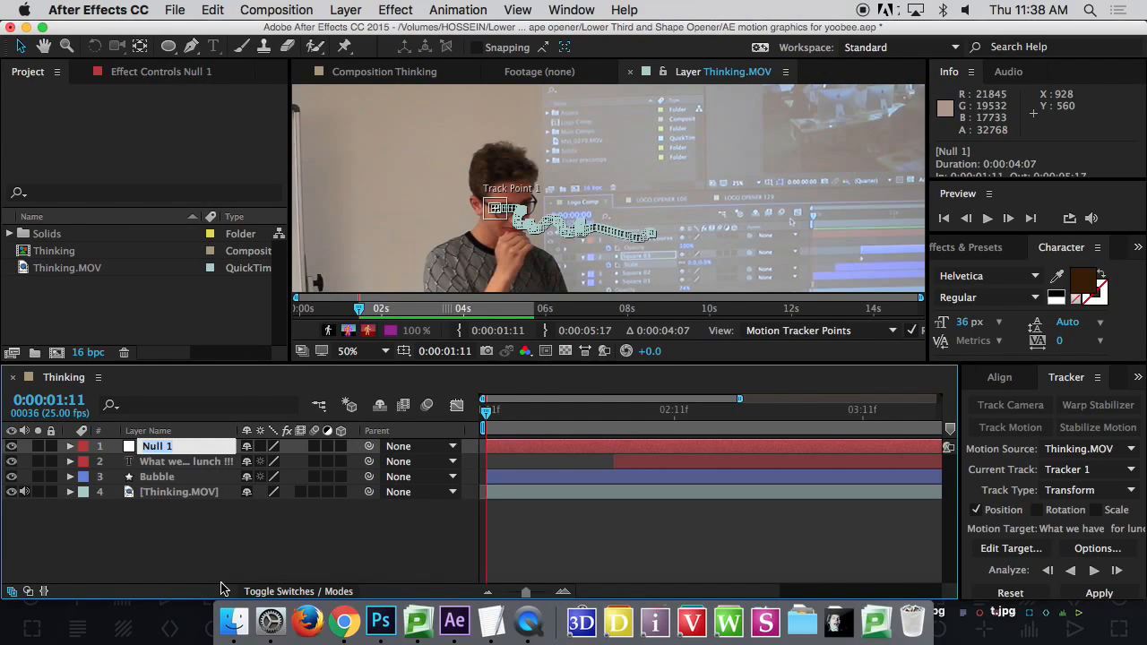
pyautogui.write('Tracker for Jack')
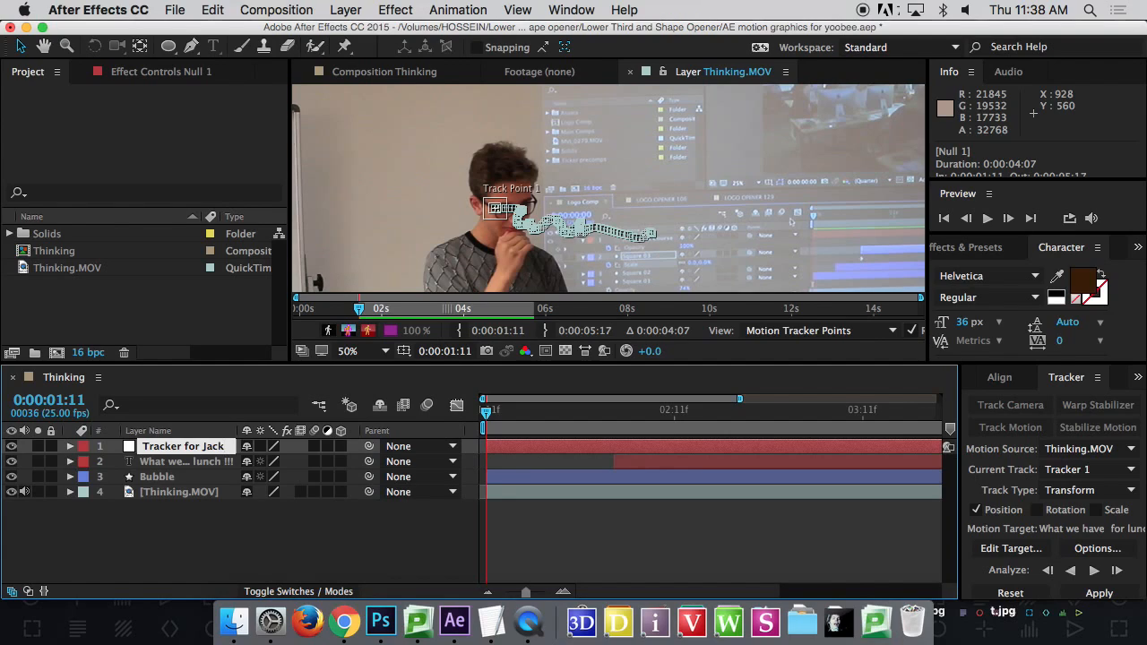
pyautogui.write("'s ")
pyautogui.write('Glasses')
pyautogui.press('Return')
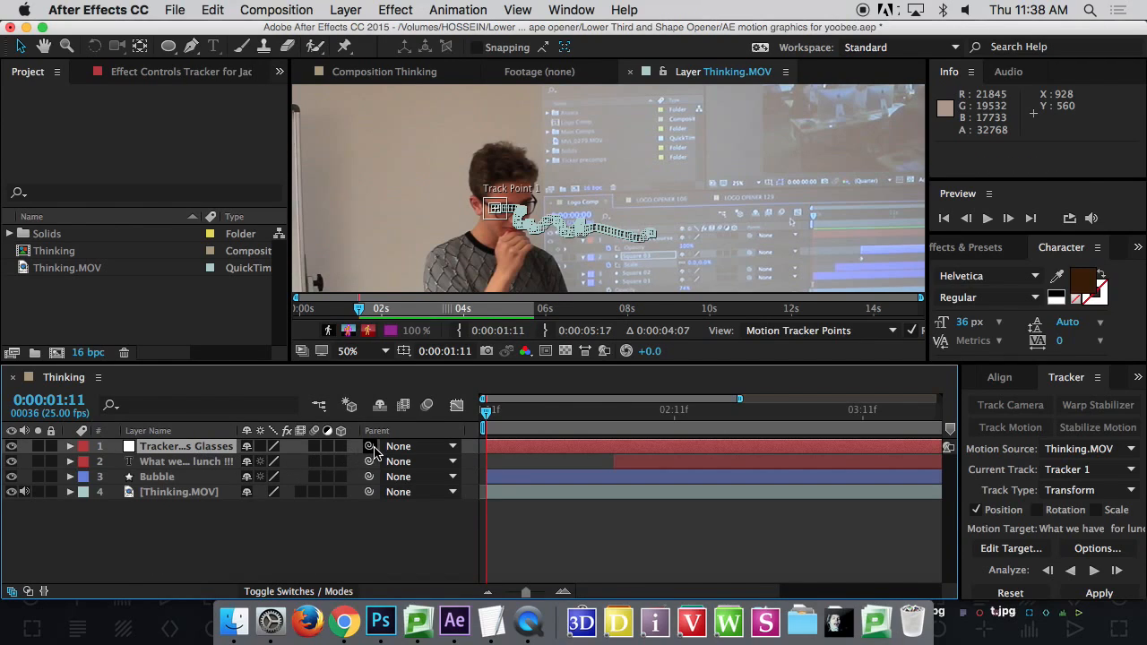
# Select the Thinking.MOV layer and set Tracker 1's track type to Parallel corner pin.
pyautogui.click(189, 494)
pyautogui.click(1089, 490)
pyautogui.click(1089, 506)
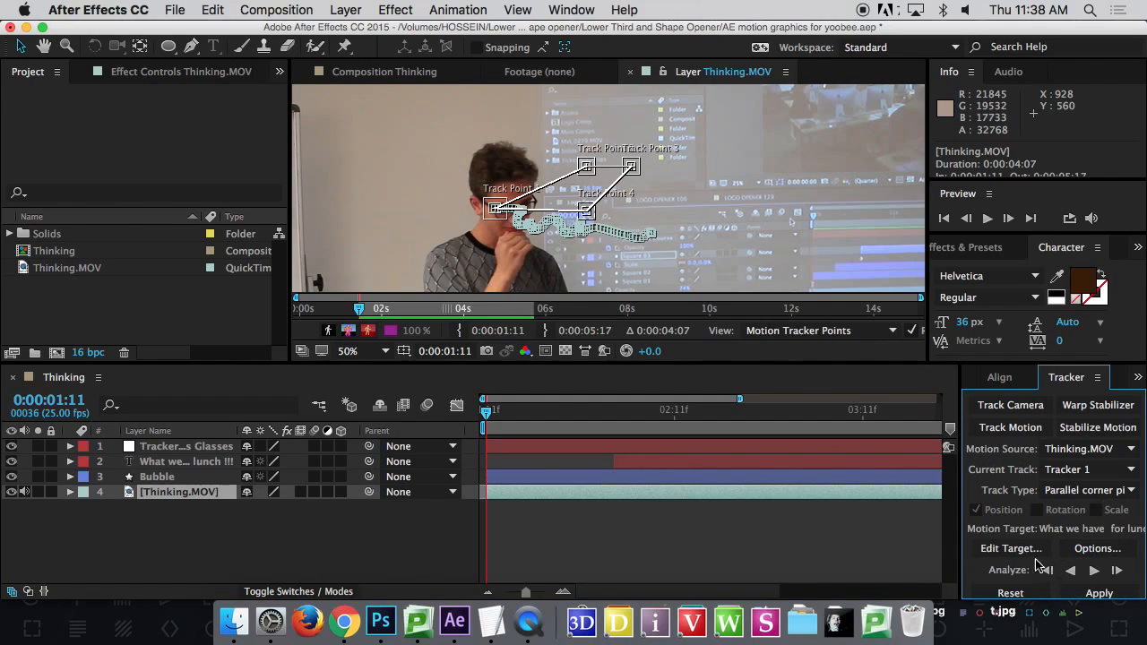
pyautogui.press('.')
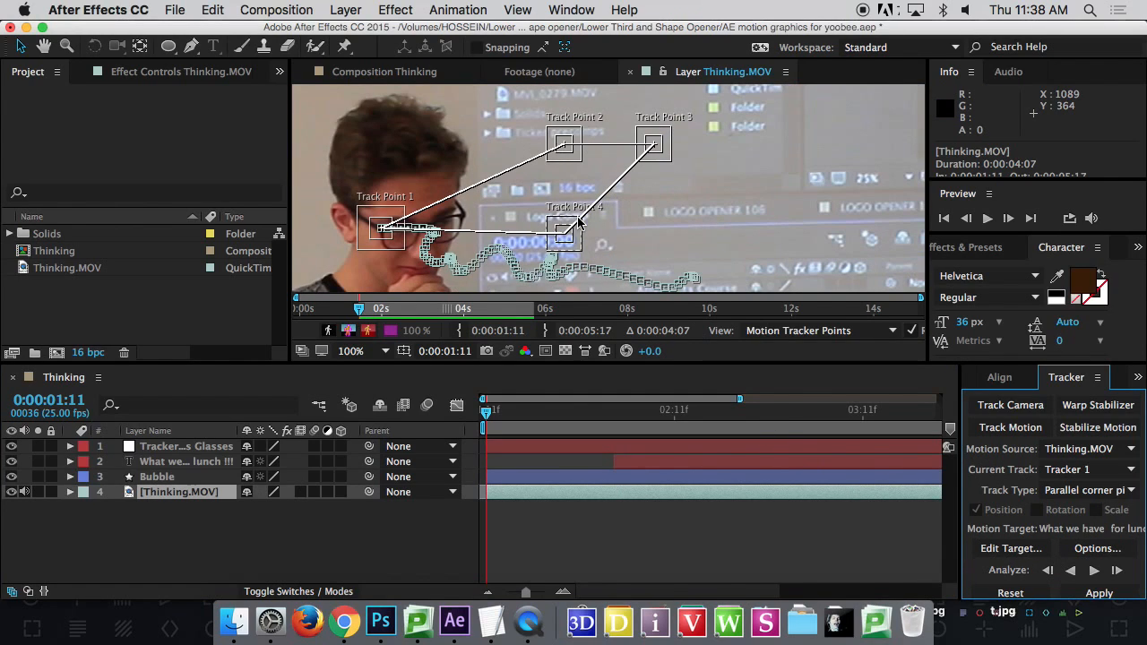
# Return Tracker 1's track type to Transform and set its motion target to the null layer for tracking the glasses.
pyautogui.click(1127, 492)
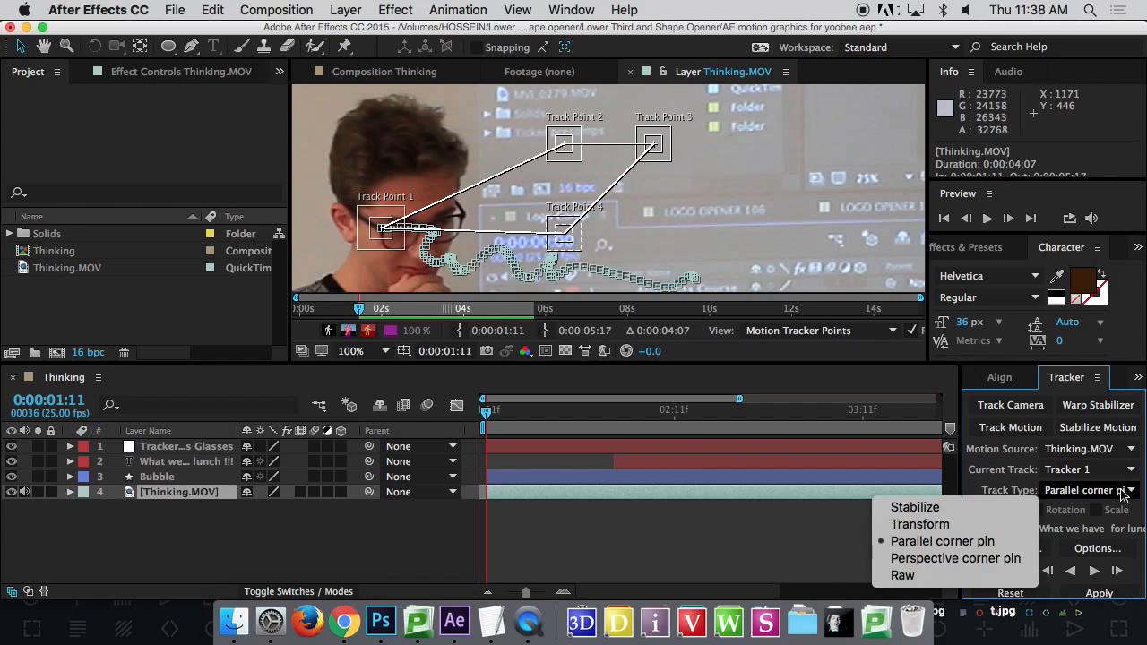
pyautogui.click(996, 525)
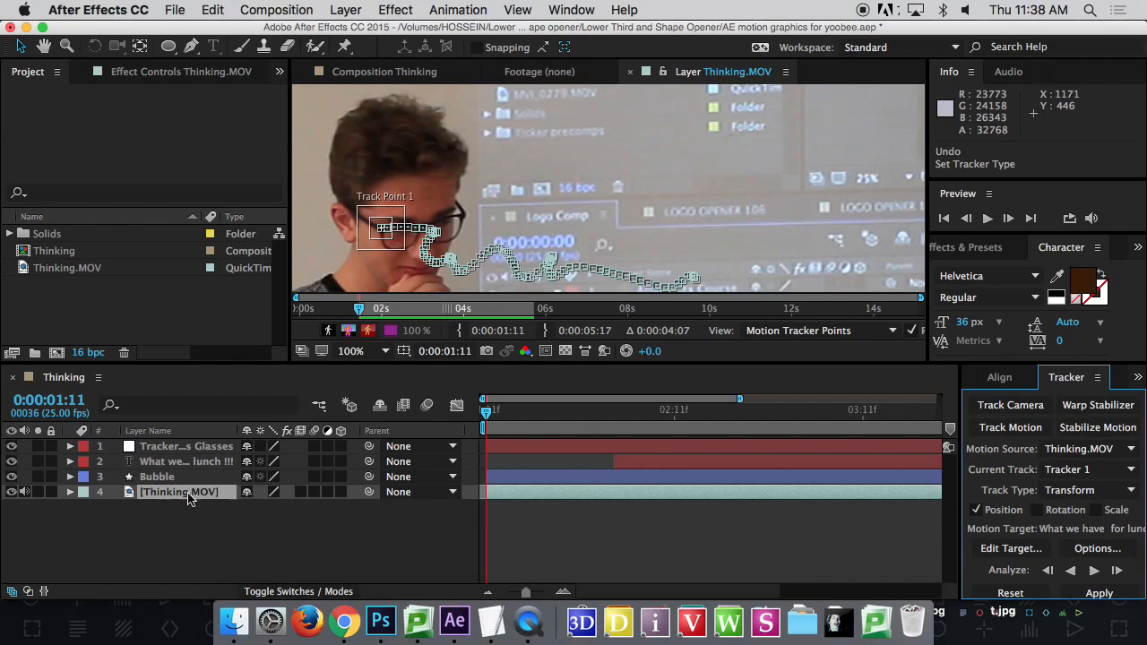
pyautogui.click(1011, 549)
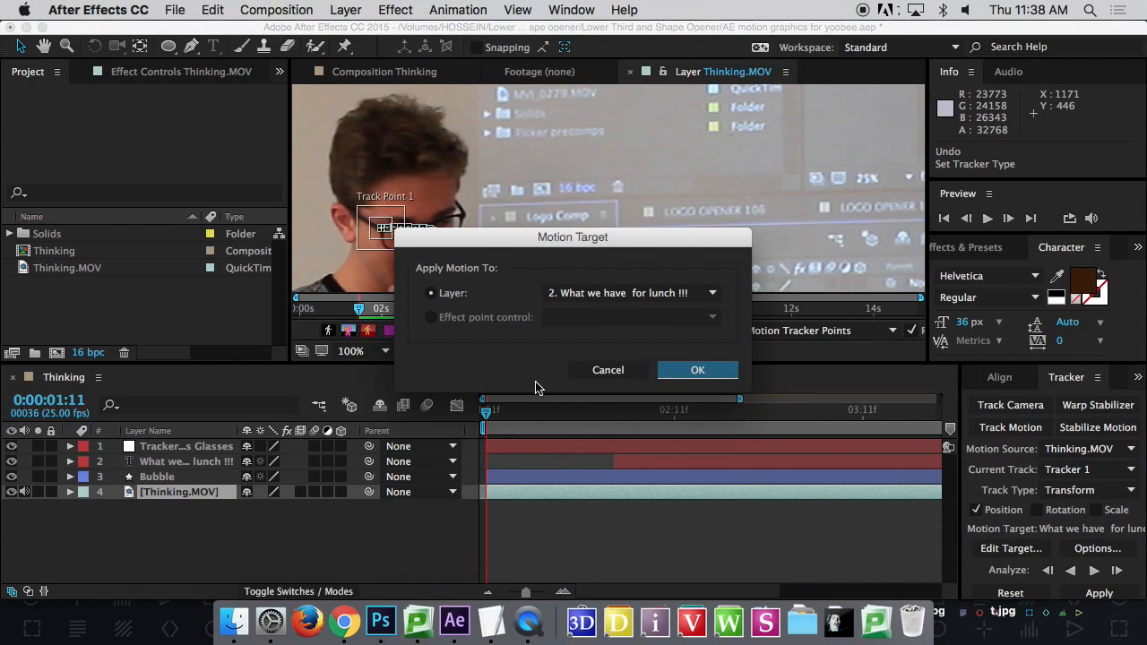
pyautogui.click(602, 295)
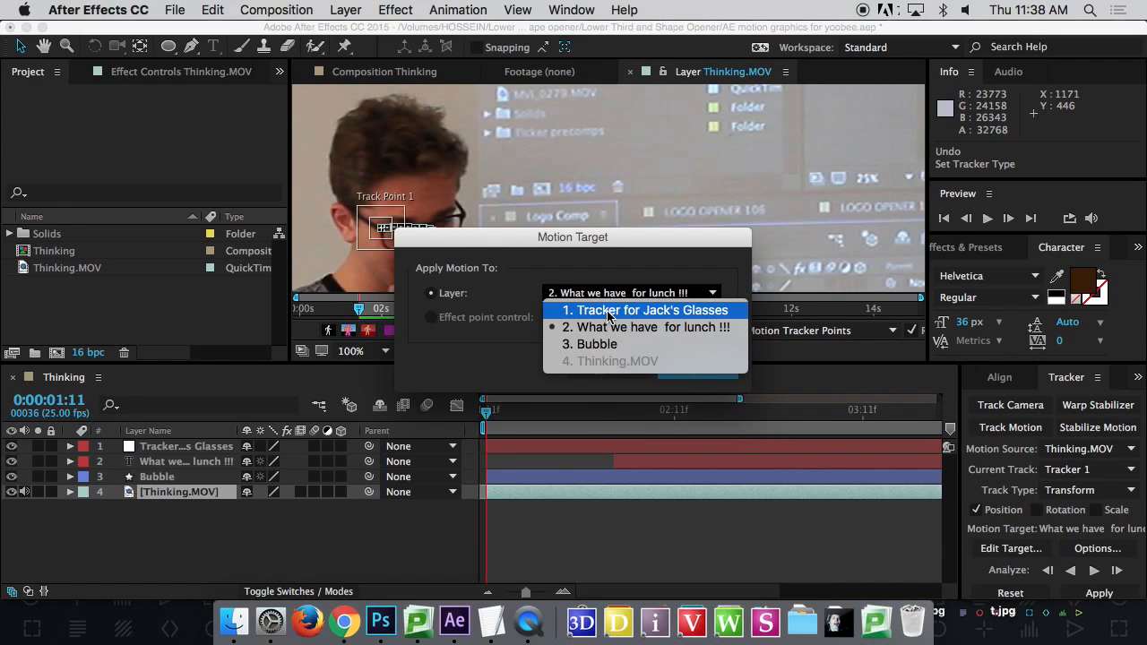
pyautogui.click(607, 312)
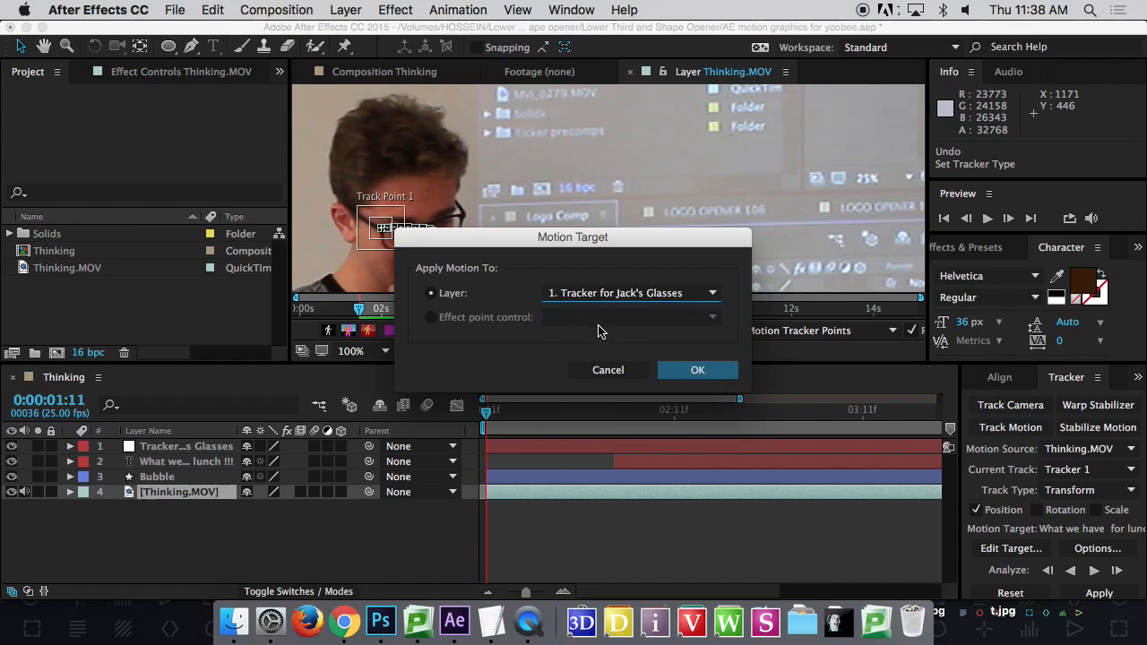
pyautogui.click(699, 371)
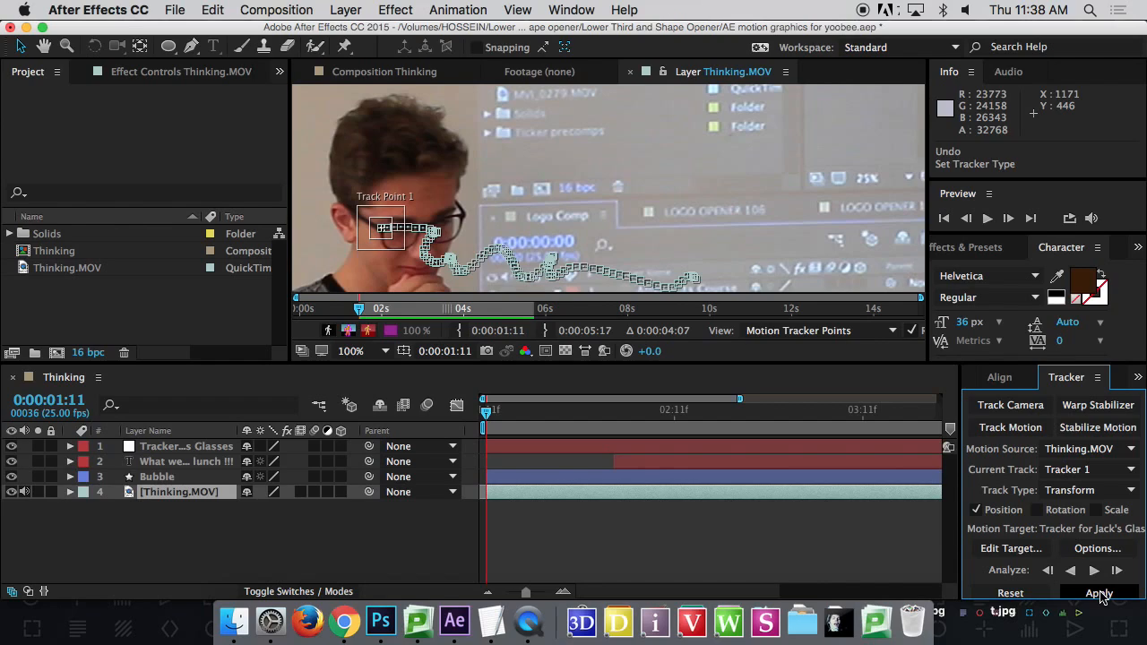
# Apply the tracked motion to the null in the X and Y dimensions and briefly inspect the null layer's Transform keyframes.
pyautogui.click(1098, 593)
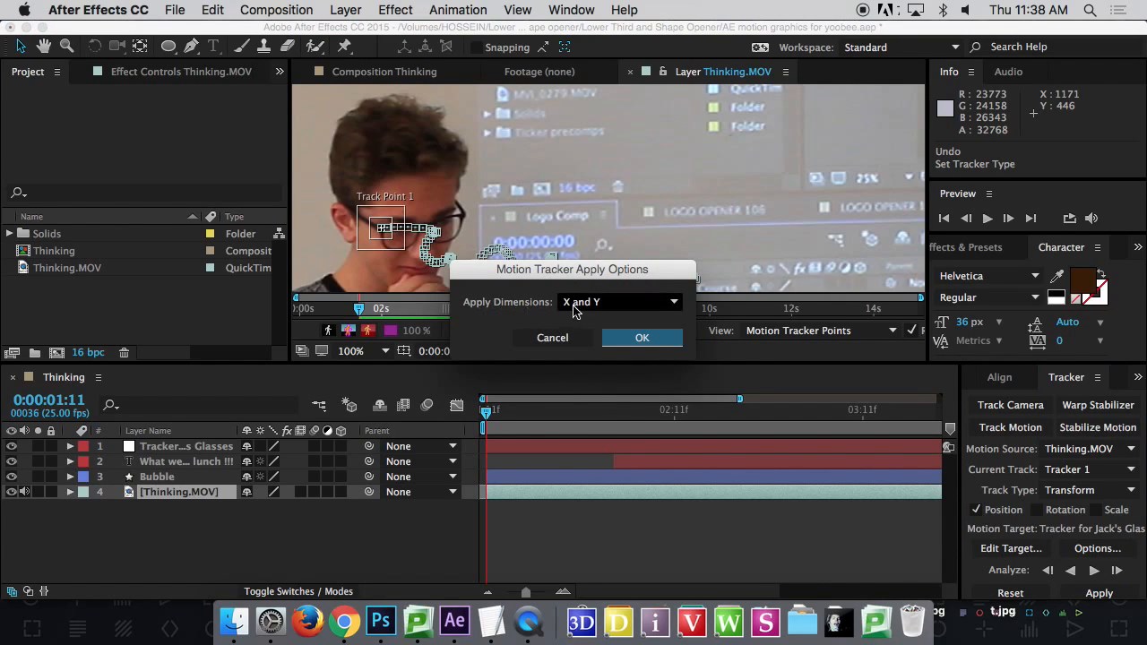
pyautogui.click(640, 338)
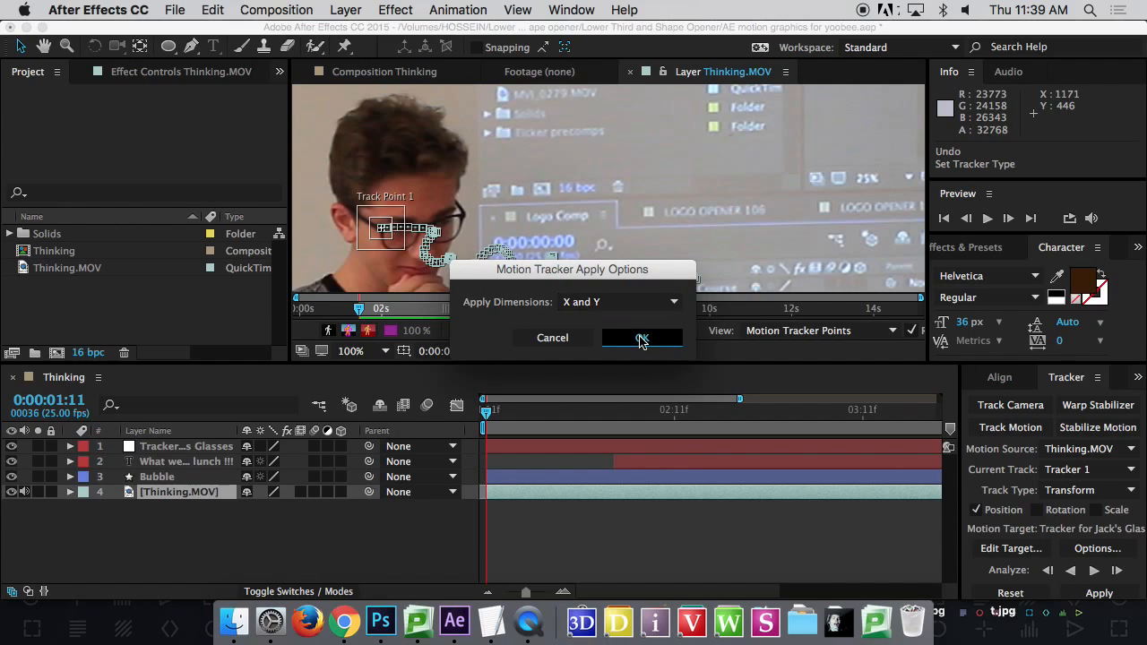
pyautogui.click(70, 446)
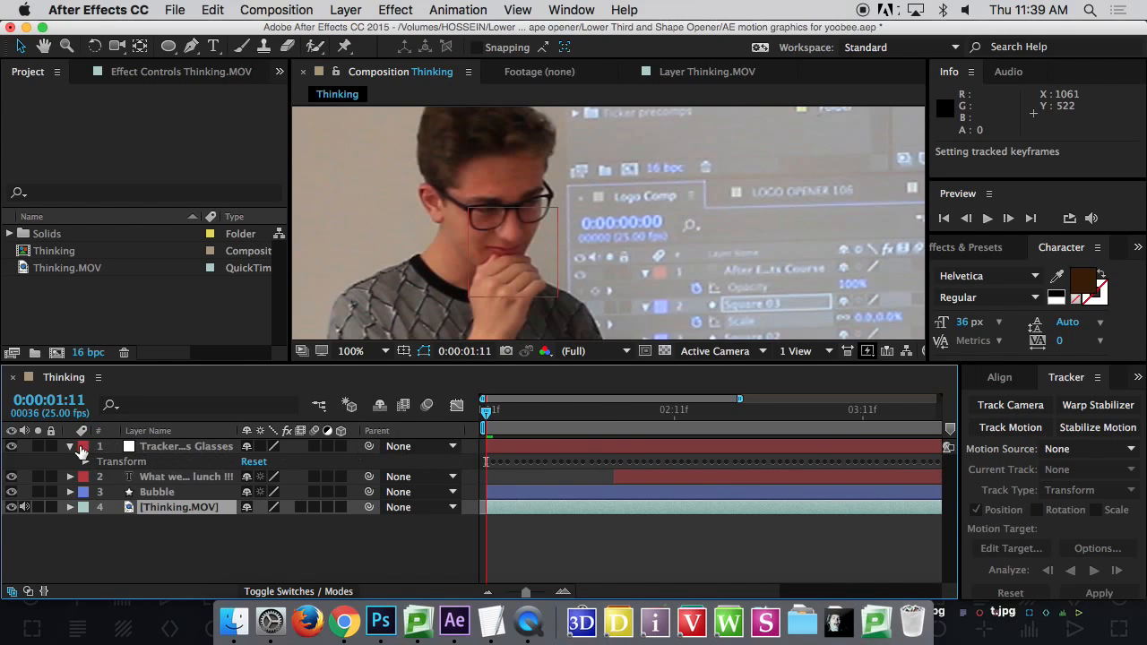
pyautogui.click(71, 447)
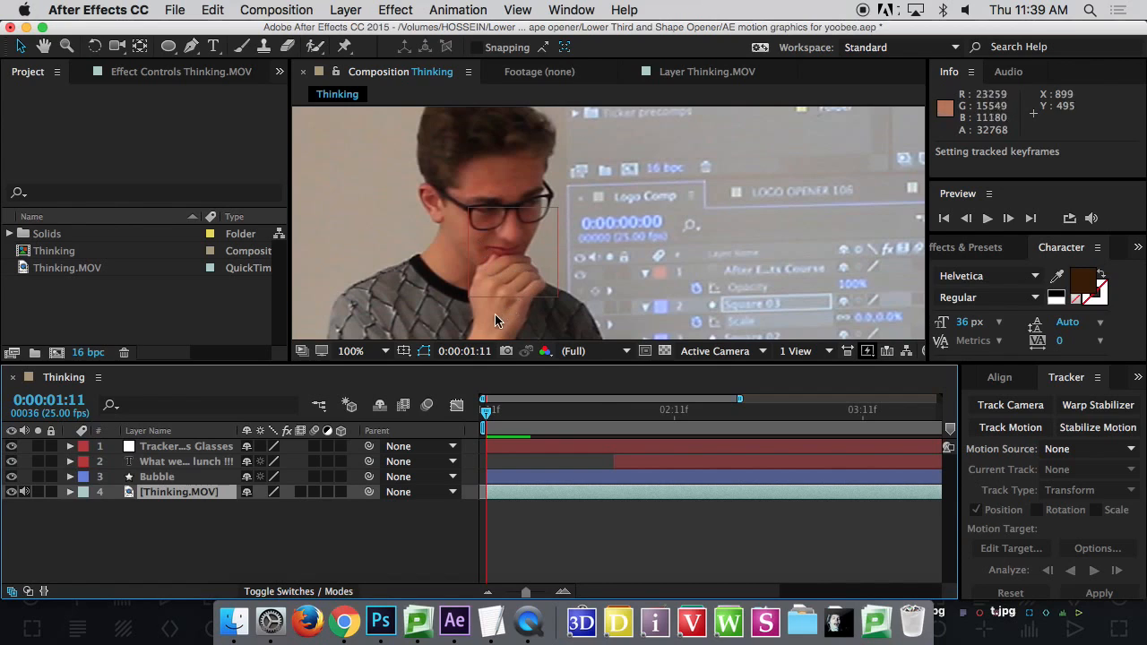
# Scrub through the Thinking composition in close-up and at 25% zoom to check how the null follows the man's glasses.
pyautogui.press('`')
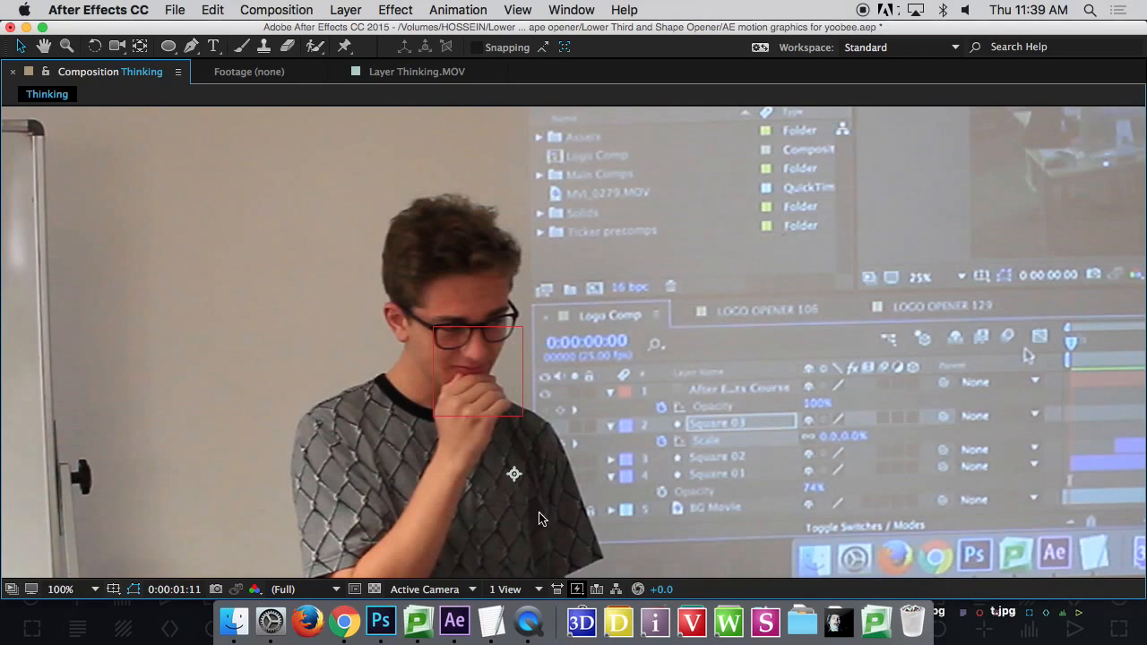
pyautogui.press('`')
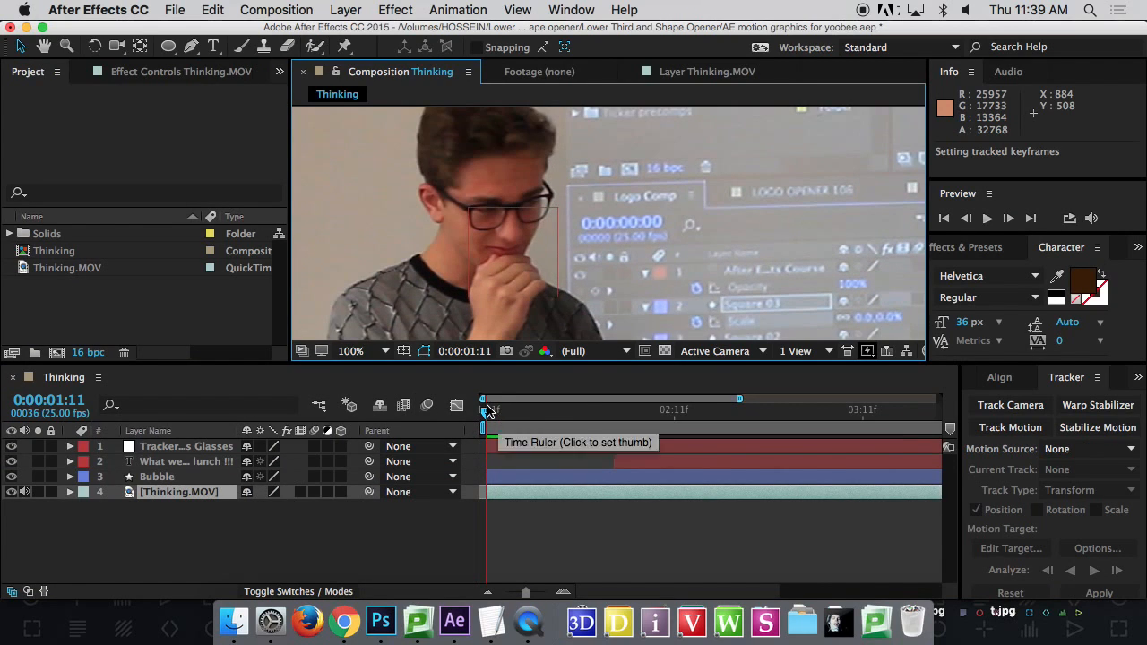
pyautogui.moveTo(355, 362); pyautogui.dragTo(355, 456)
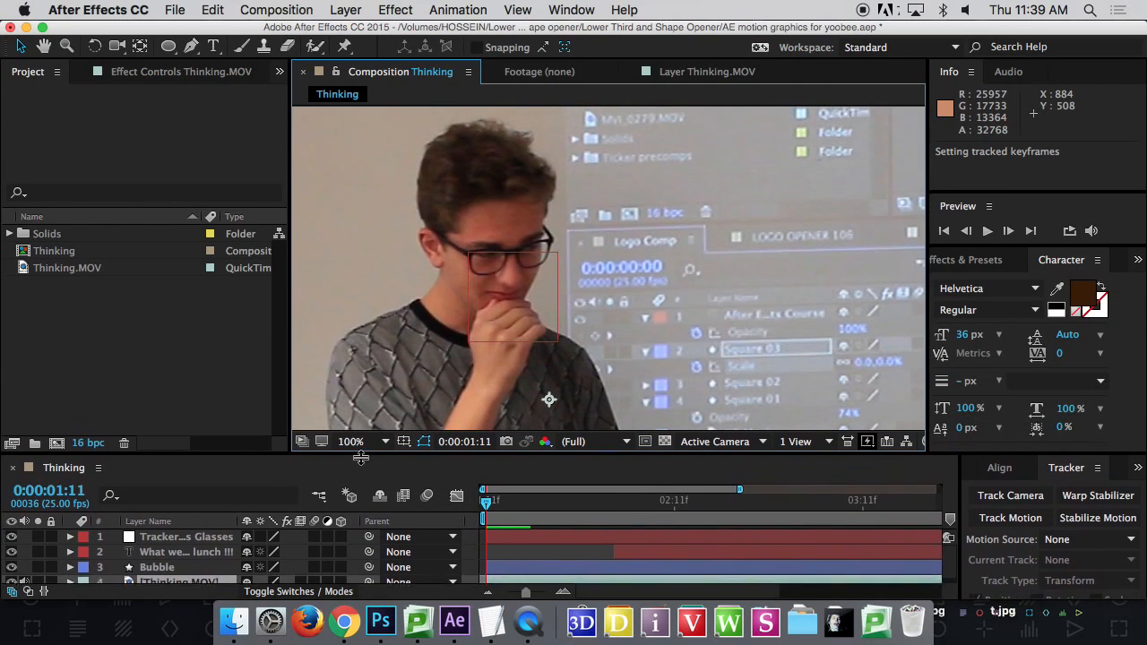
pyautogui.click(533, 509)
pyautogui.moveTo(535, 512); pyautogui.dragTo(487, 508)
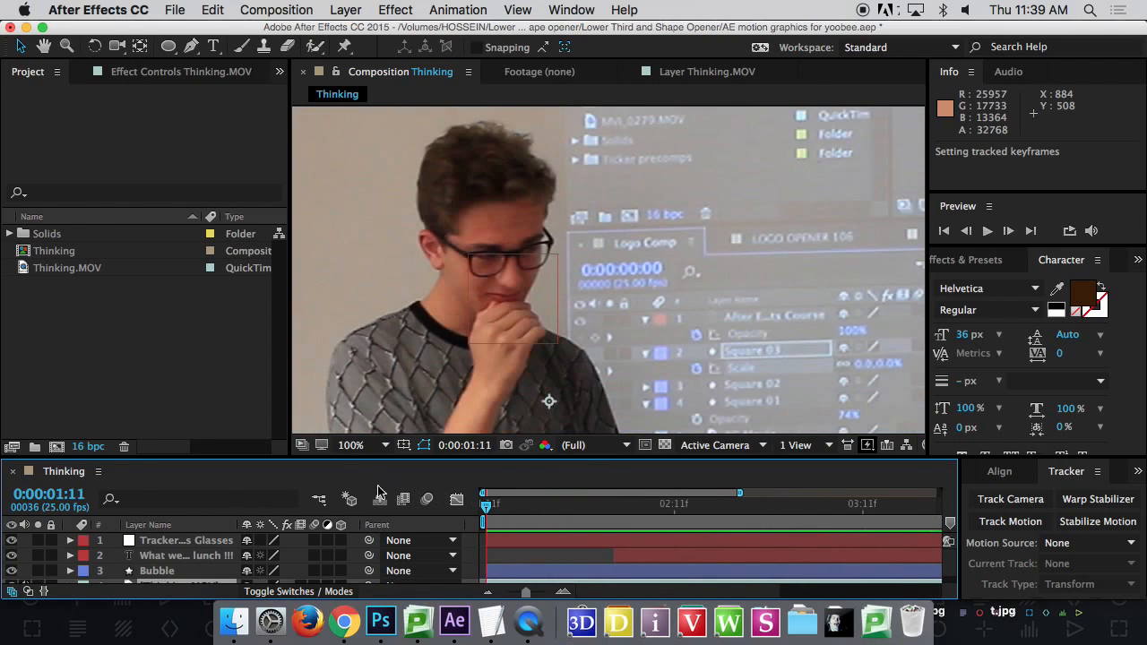
pyautogui.press('`')
pyautogui.press('`')
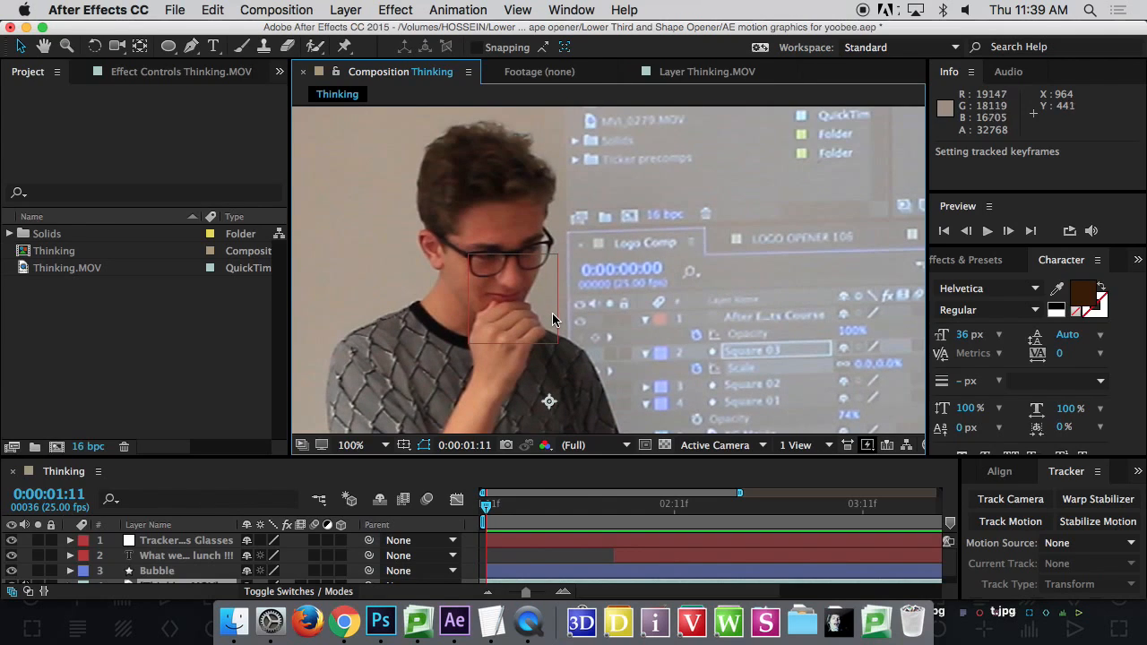
pyautogui.scroll(-2, 552, 312)
pyautogui.scroll(2, 579, 319)
pyautogui.scroll(-2, 579, 319)
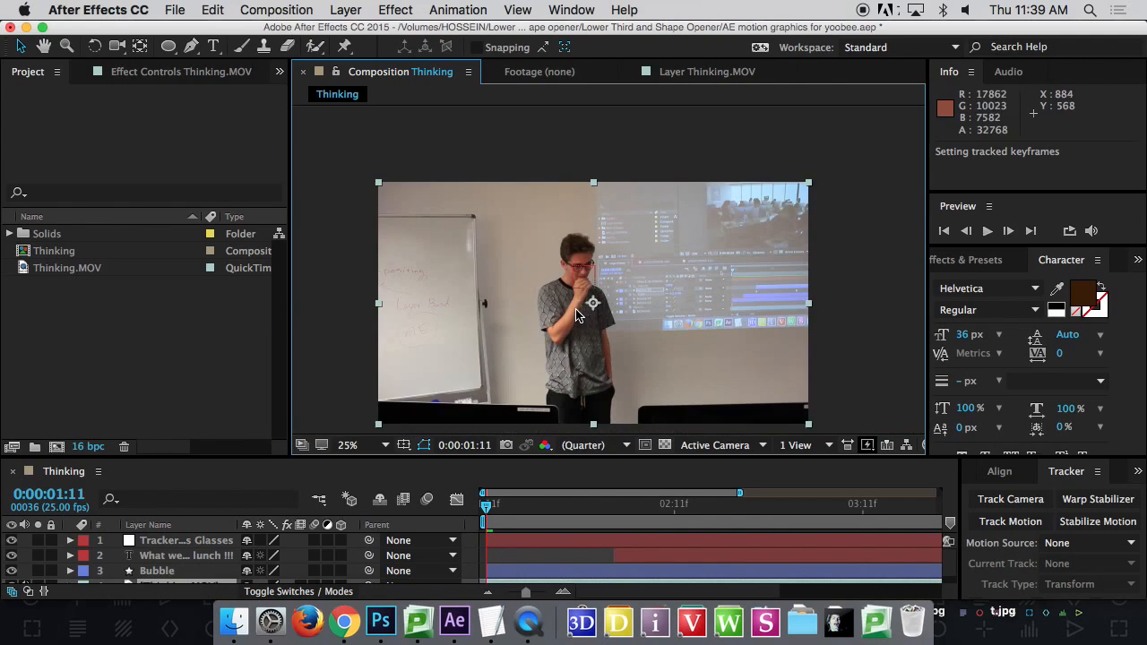
pyautogui.moveTo(530, 507); pyautogui.dragTo(446, 526)
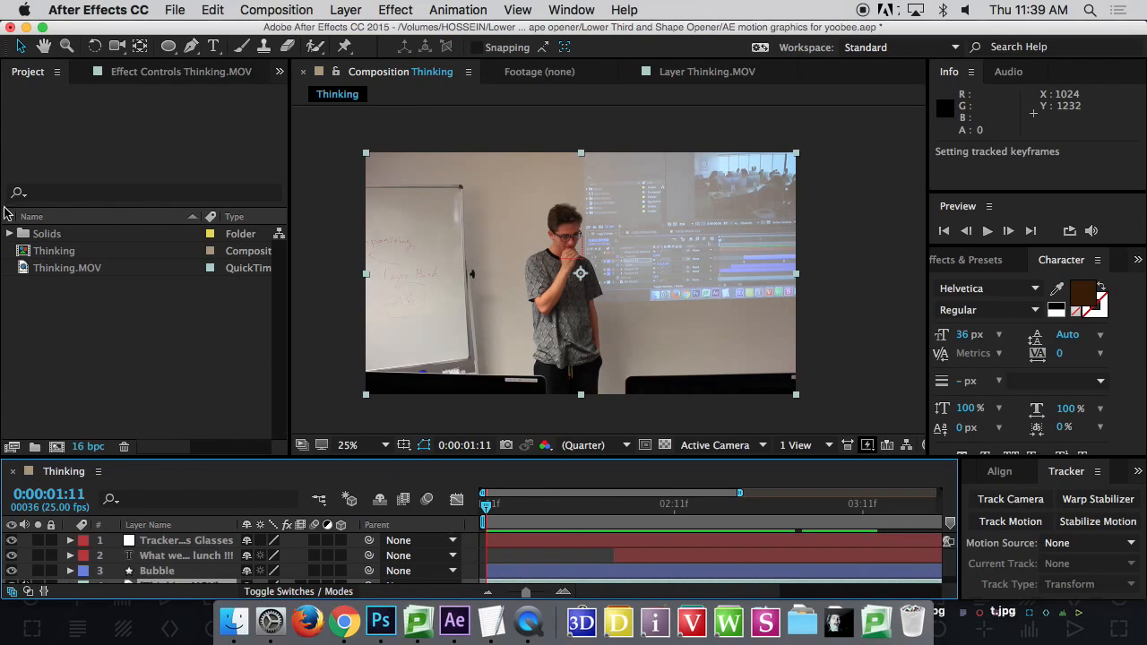
pyautogui.moveTo(226, 458); pyautogui.dragTo(222, 392)
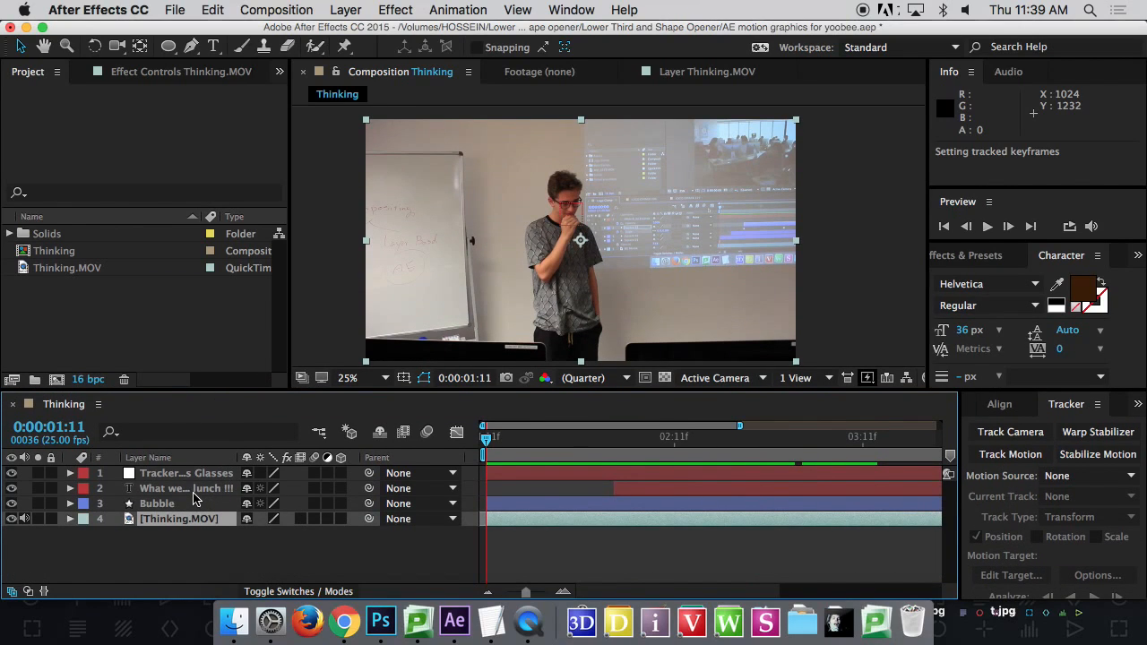
# Parent the Bubble layer and the "What we have for lunch !!!" text layer to the glasses tracker null.
pyautogui.click(179, 505)
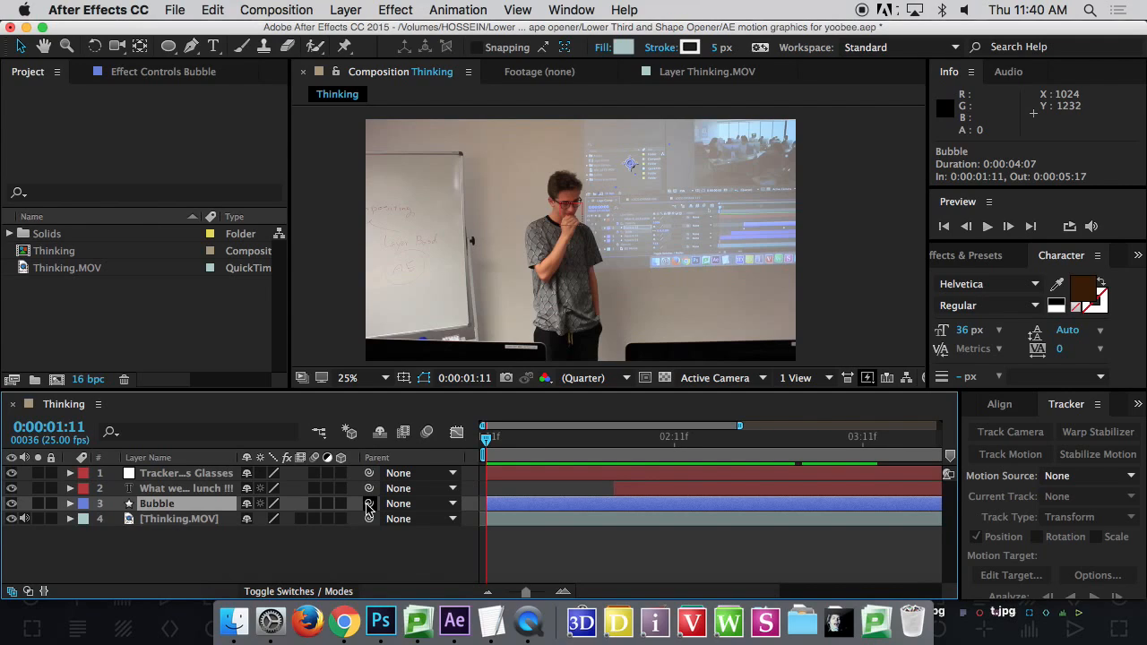
pyautogui.moveTo(372, 504); pyautogui.dragTo(190, 475)
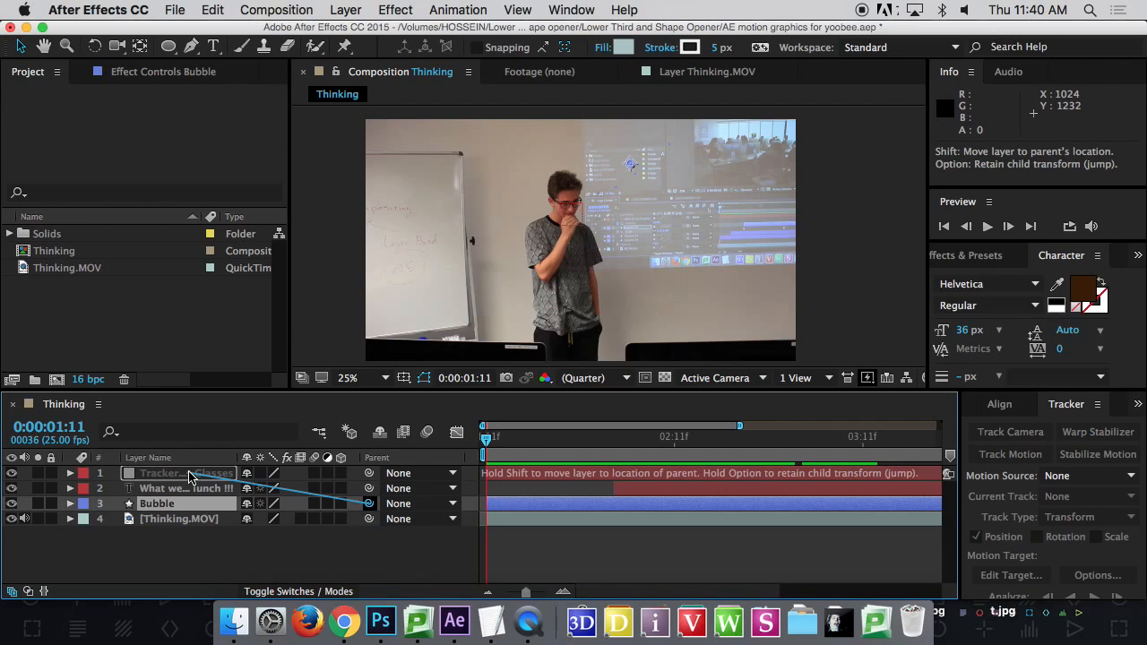
pyautogui.moveTo(190, 476); pyautogui.dragTo(190, 477)
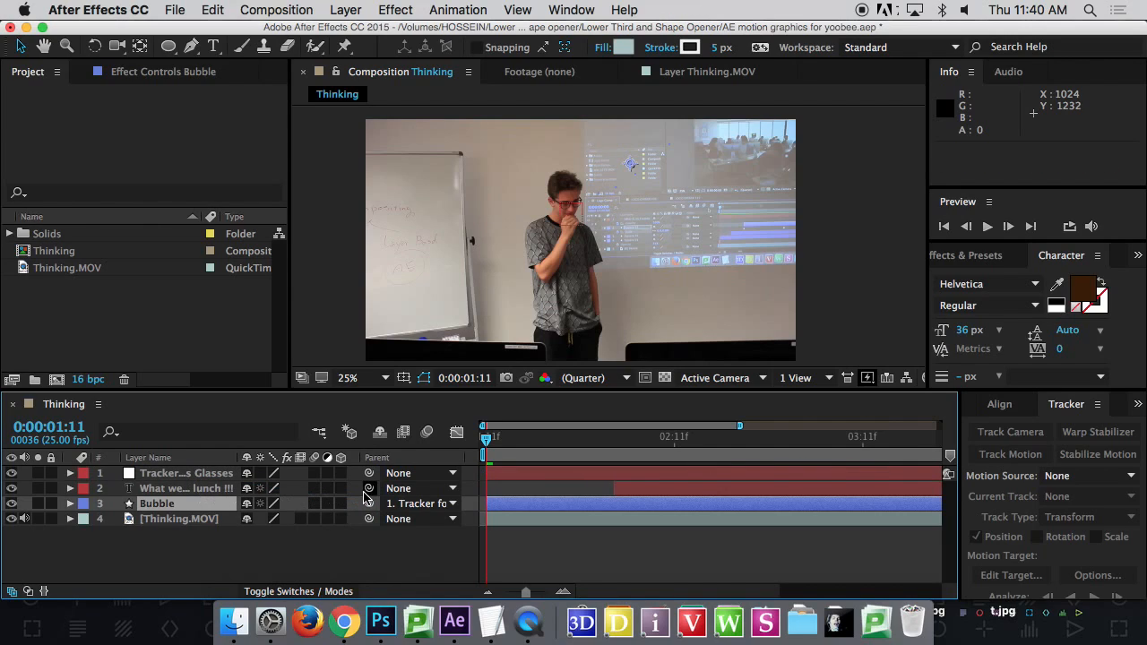
pyautogui.moveTo(368, 489); pyautogui.dragTo(179, 475)
# Fit the composition in a maximized viewer and play the preview to check that the bubble and text follow the head.
pyautogui.moveTo(487, 439)
pyautogui.mouseDown()
pyautogui.moveTo(915, 448)
pyautogui.moveTo(487, 451)
pyautogui.mouseUp()
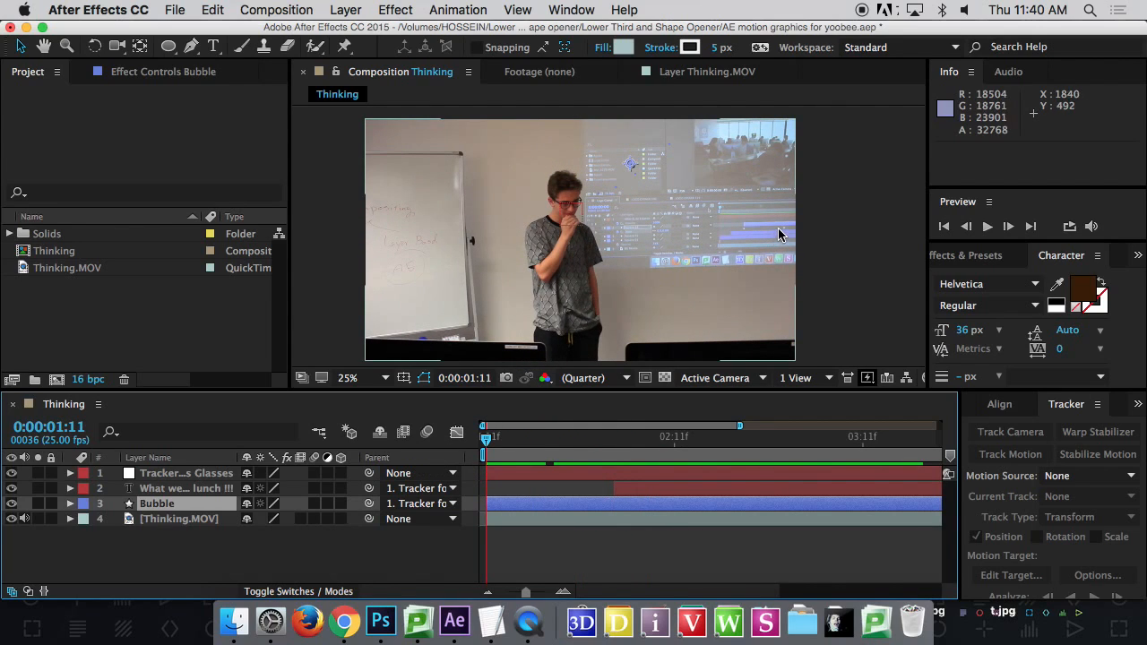
pyautogui.press('`')
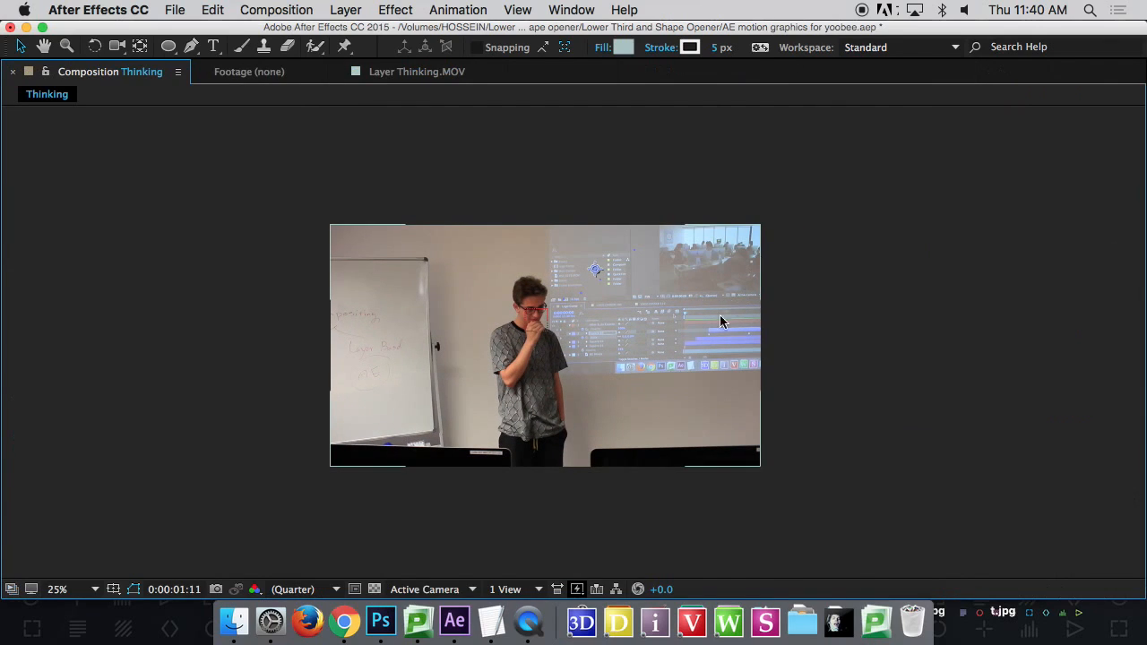
pyautogui.click(94, 589)
pyautogui.click(97, 318)
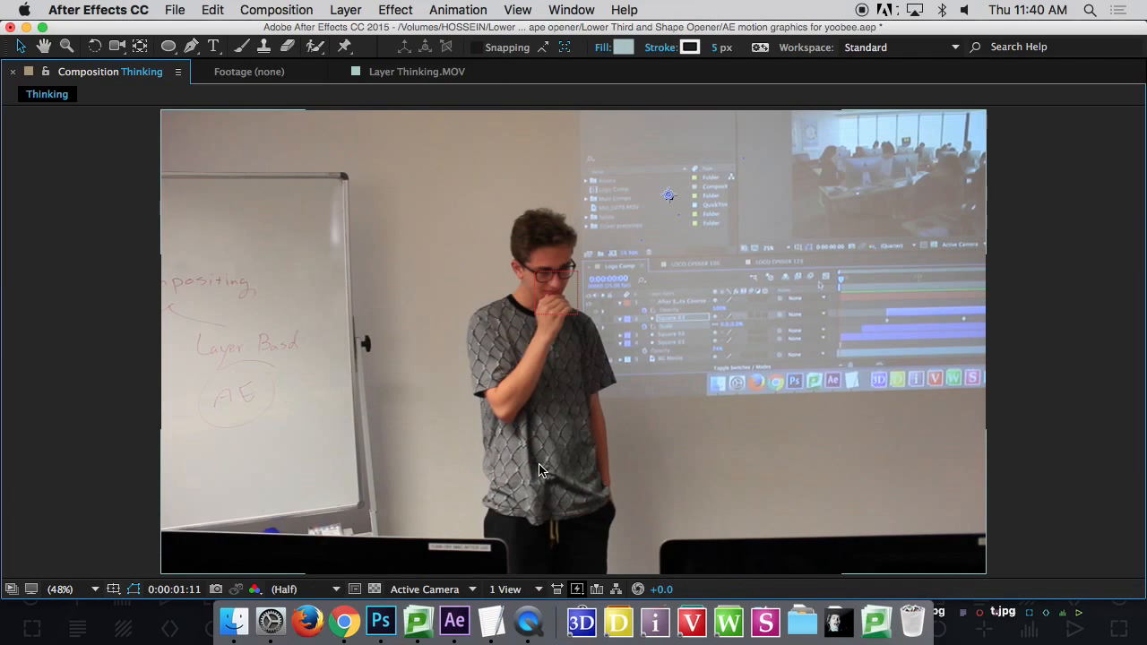
pyautogui.press('space')
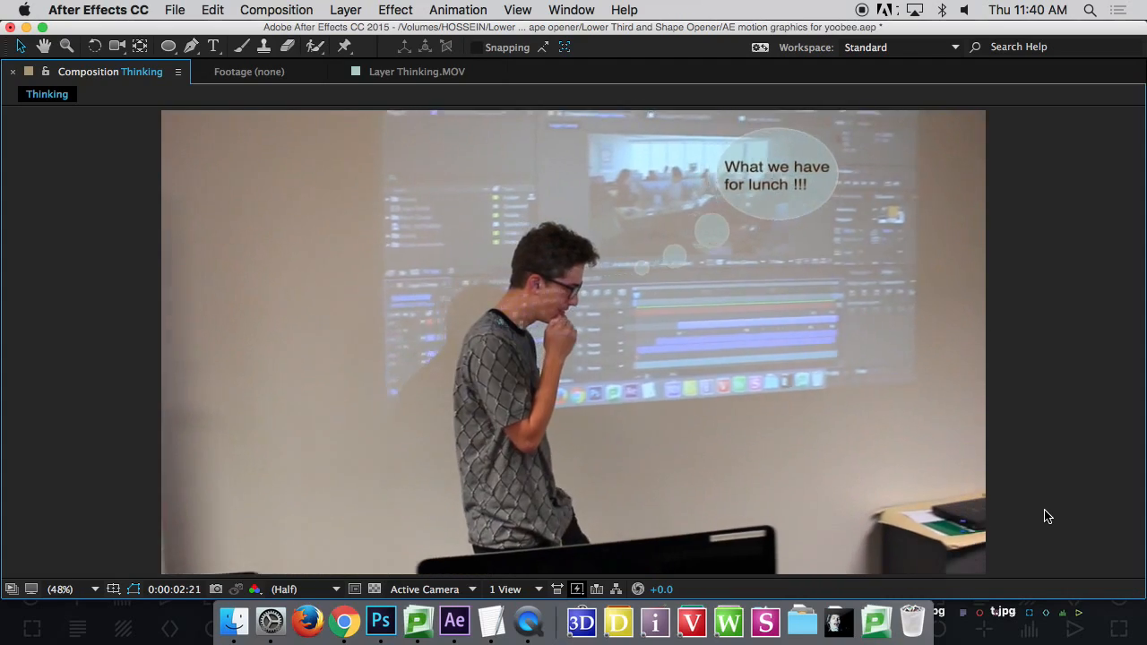